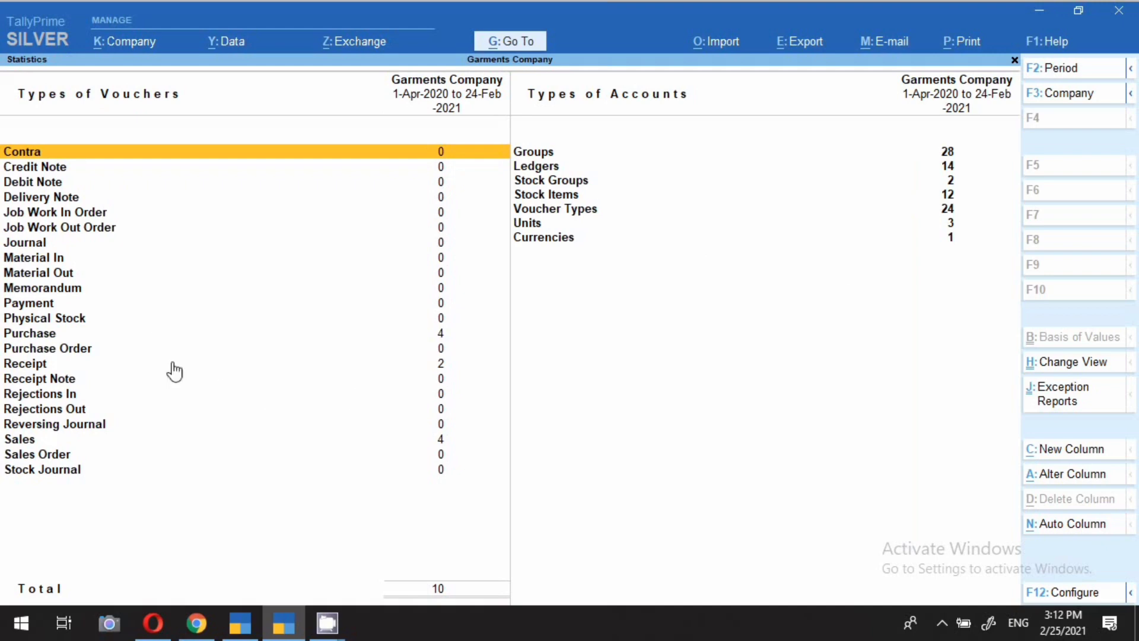
# Step: Review the list of February purchase vouchers from the voucher statistics, then return to the statistics
pyautogui.click(53, 337)
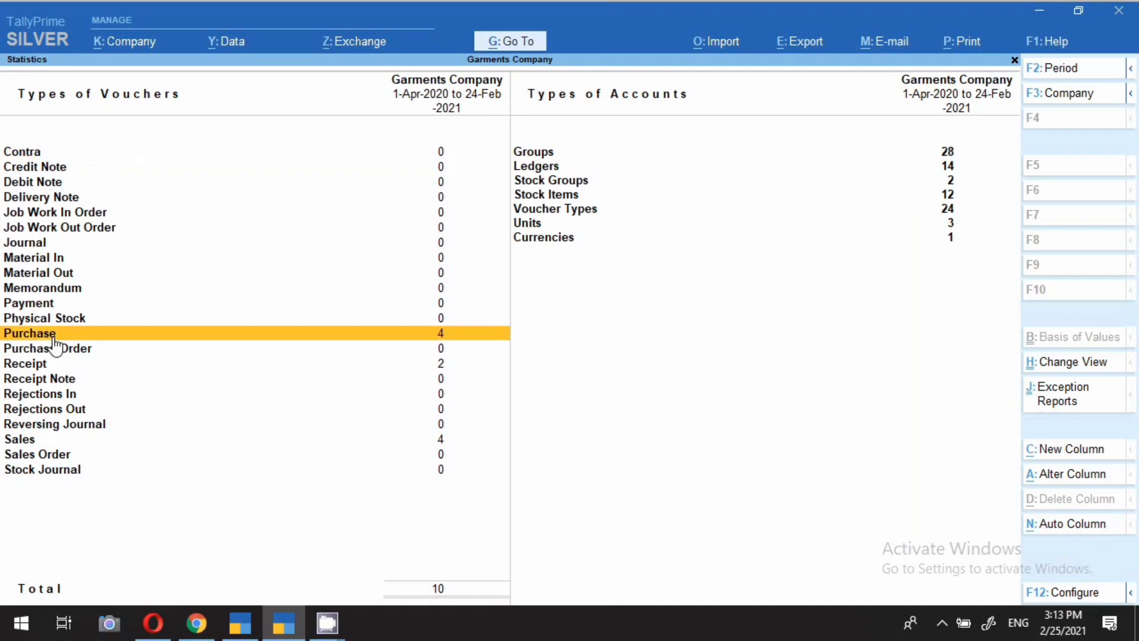
pyautogui.click(53, 336)
pyautogui.click(53, 336)
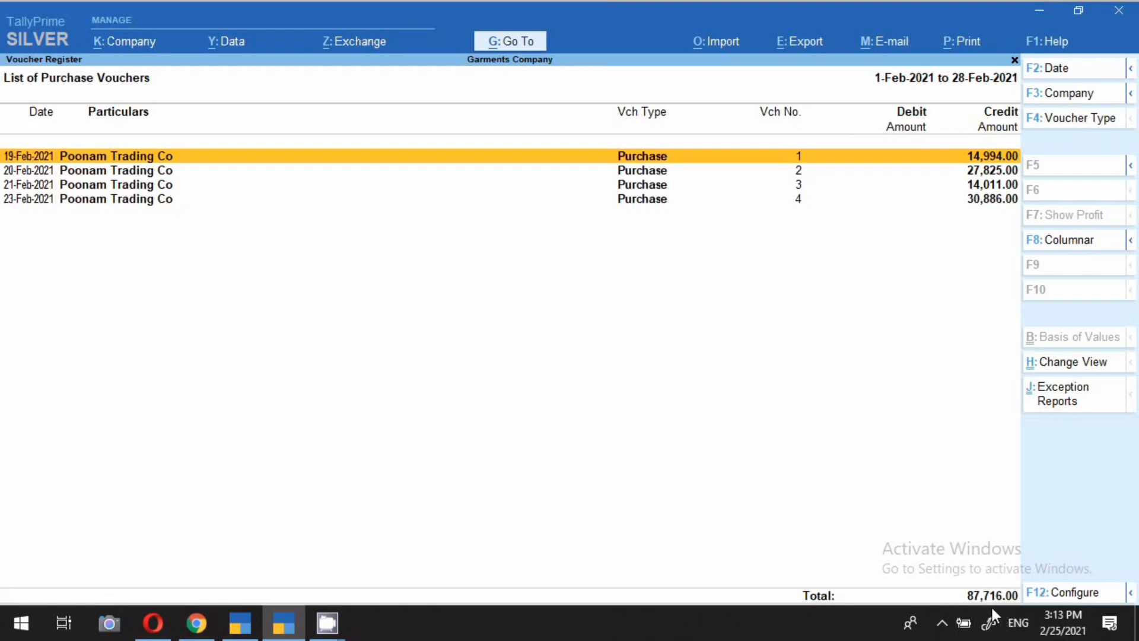
pyautogui.press('Escape')
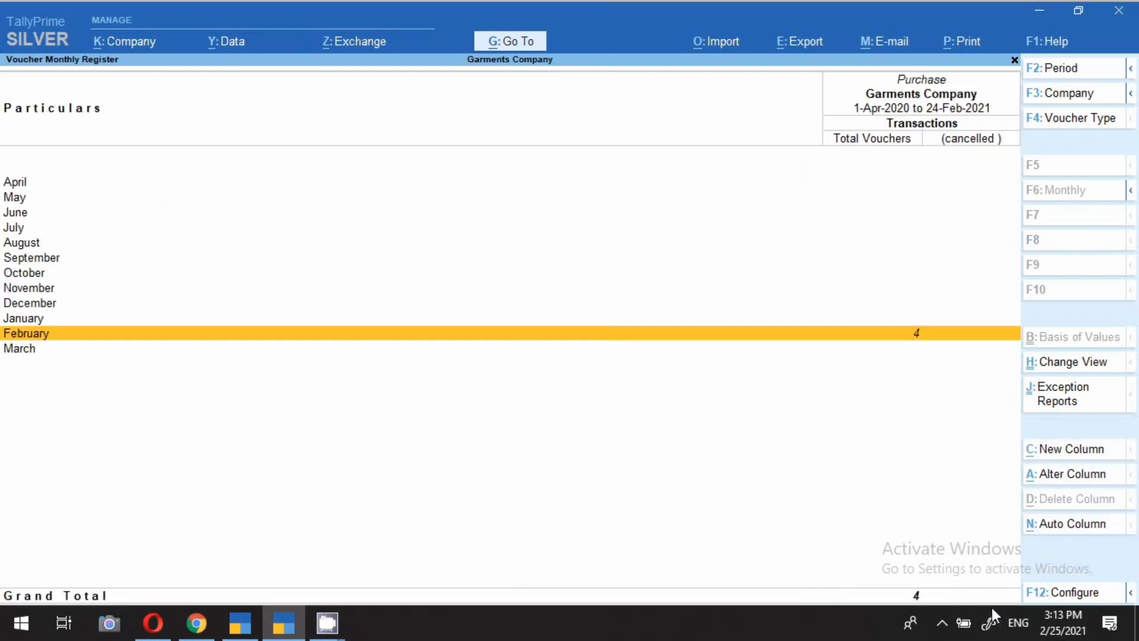
pyautogui.press('Escape')
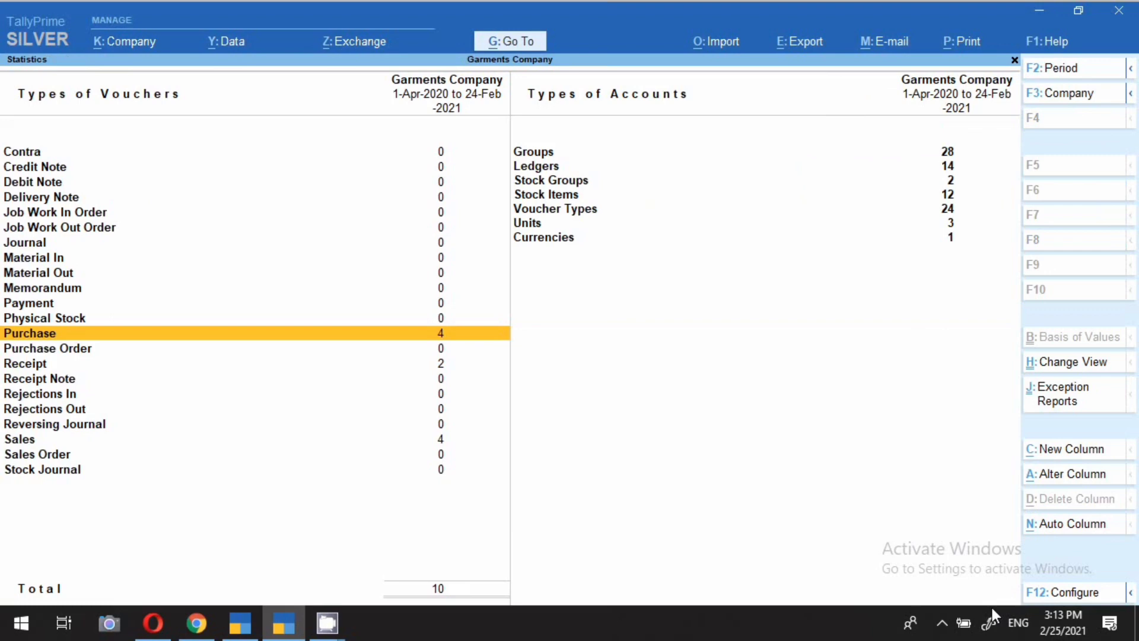
# Step: Review the list of February sales vouchers from the voucher statistics, then return to the statistics
pyautogui.press('Down')
pyautogui.press('Down')
pyautogui.press('Down')
pyautogui.press('Down')
pyautogui.press('Down')
pyautogui.press('Down')
pyautogui.press('Down')
pyautogui.press('Return')
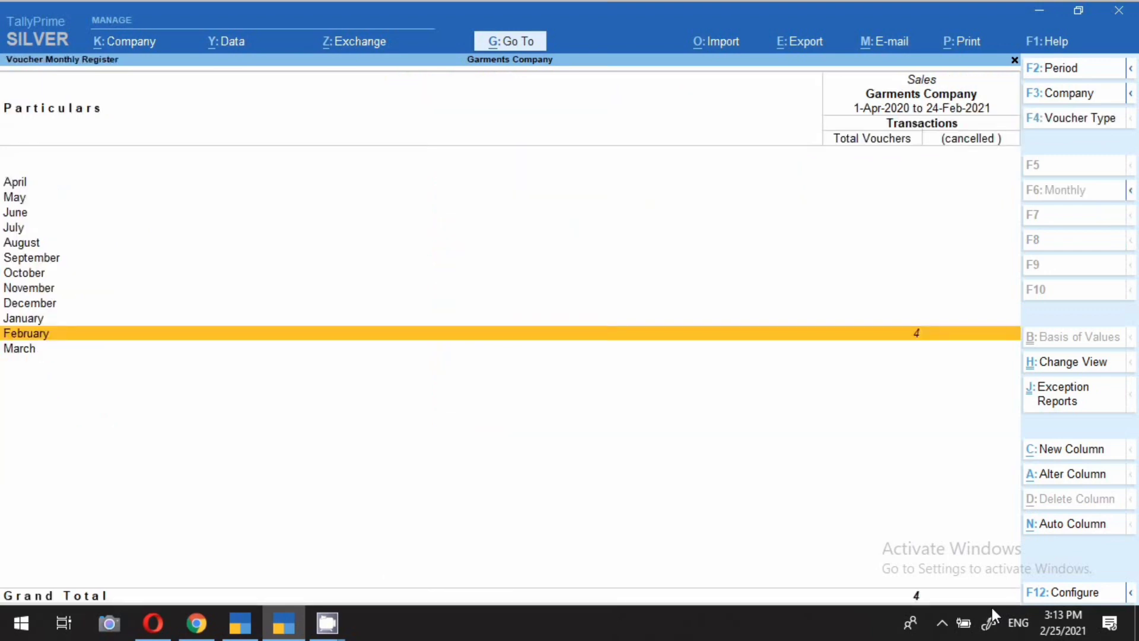
pyautogui.press('Return')
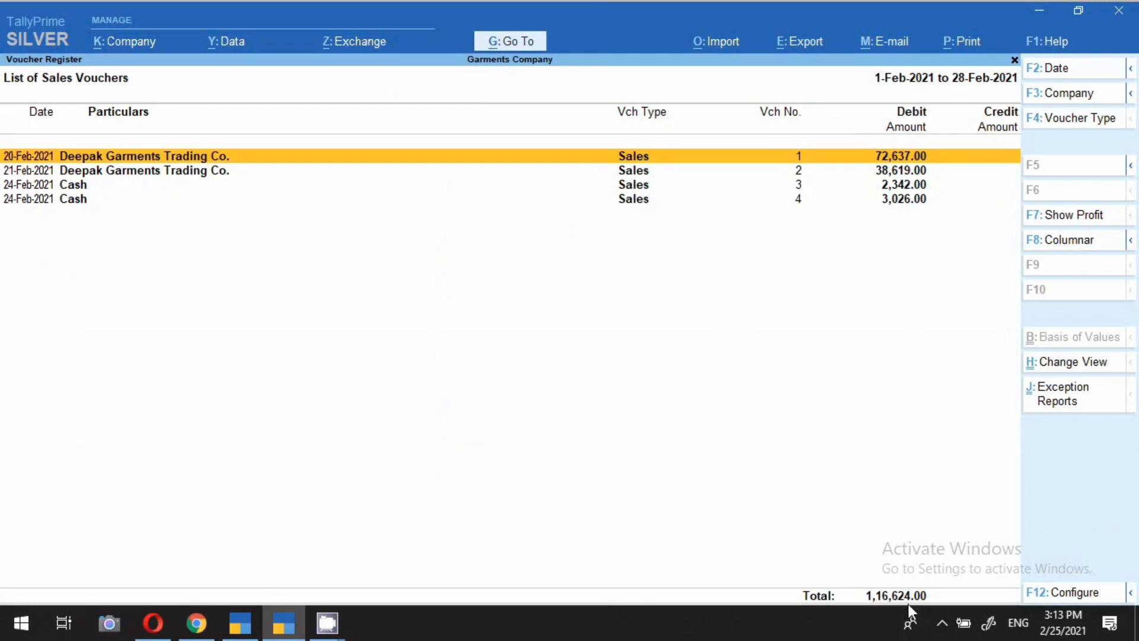
pyautogui.press('Escape')
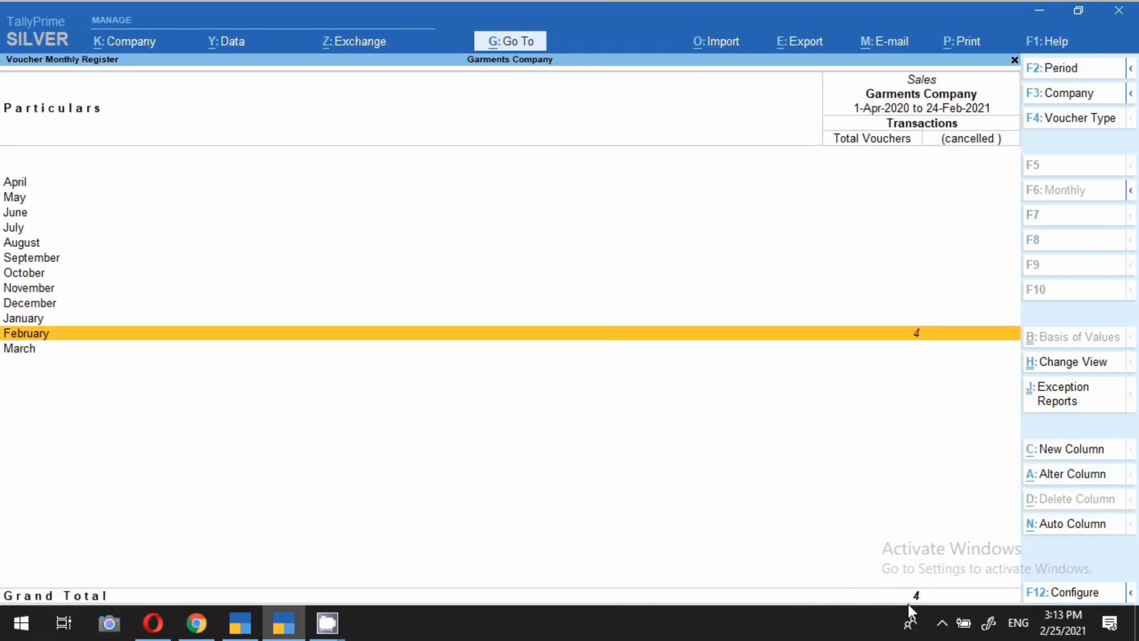
pyautogui.press('Escape')
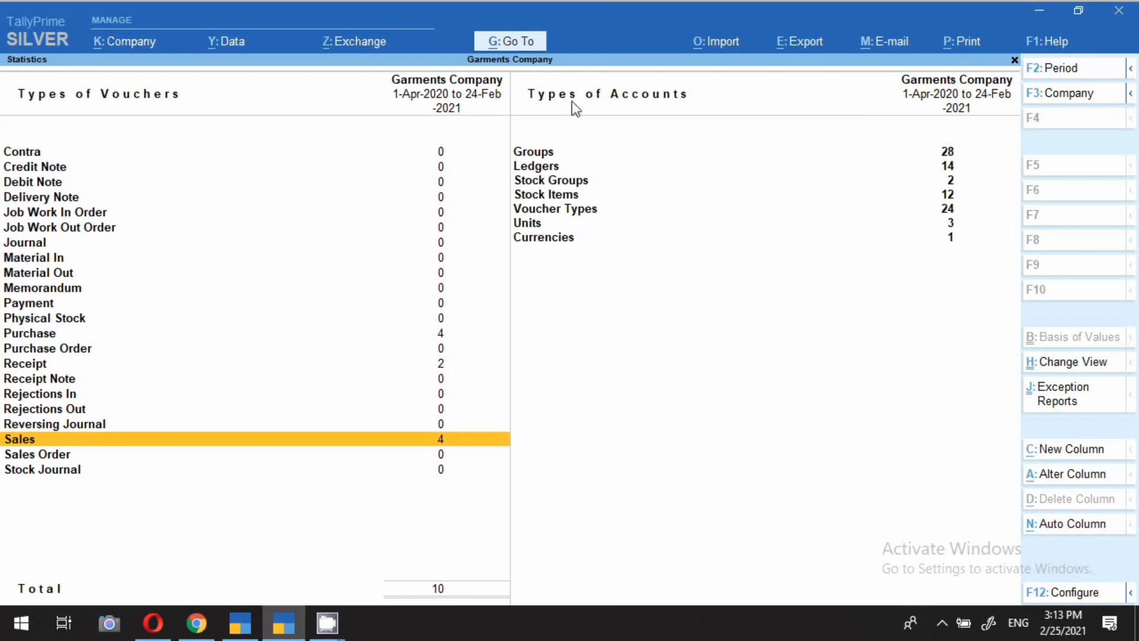
# Step: Open the Ledger Vouchers report for Deepak Garments Trading Co
pyautogui.click(513, 48)
pyautogui.press('Down')
pyautogui.press('Down')
pyautogui.press('Down')
pyautogui.press('Down')
pyautogui.press('Down')
pyautogui.press('Down')
pyautogui.press('Down')
pyautogui.press('Down')
pyautogui.press('Down')
pyautogui.press('Down')
pyautogui.press('Down')
pyautogui.press('Down')
pyautogui.press('Down')
pyautogui.press('Down')
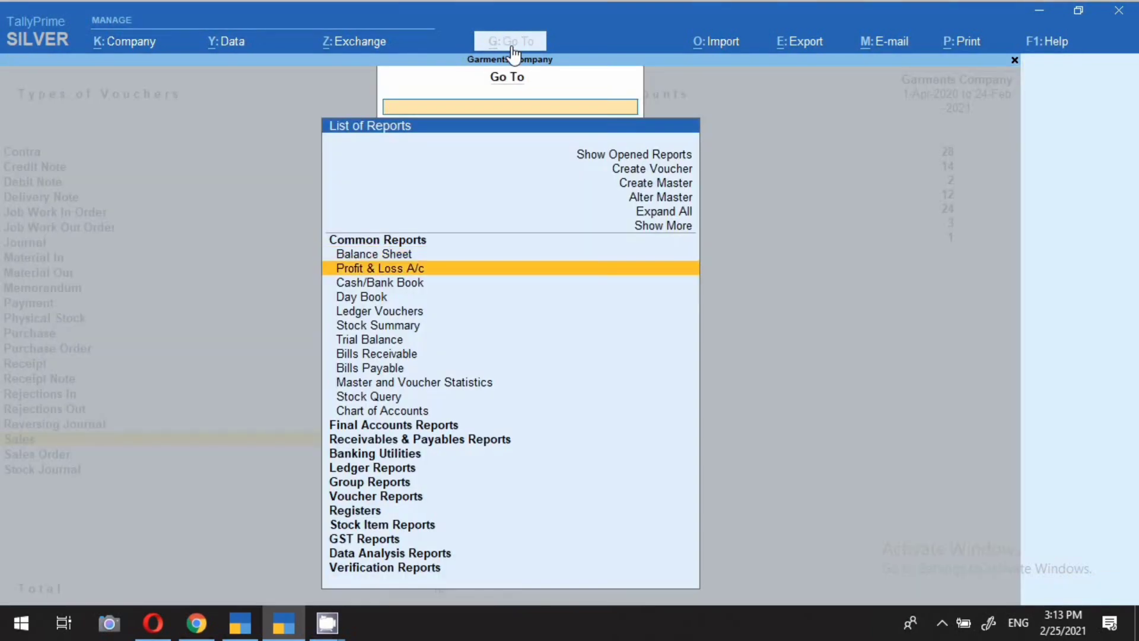
pyautogui.press('Down')
pyautogui.press('Return')
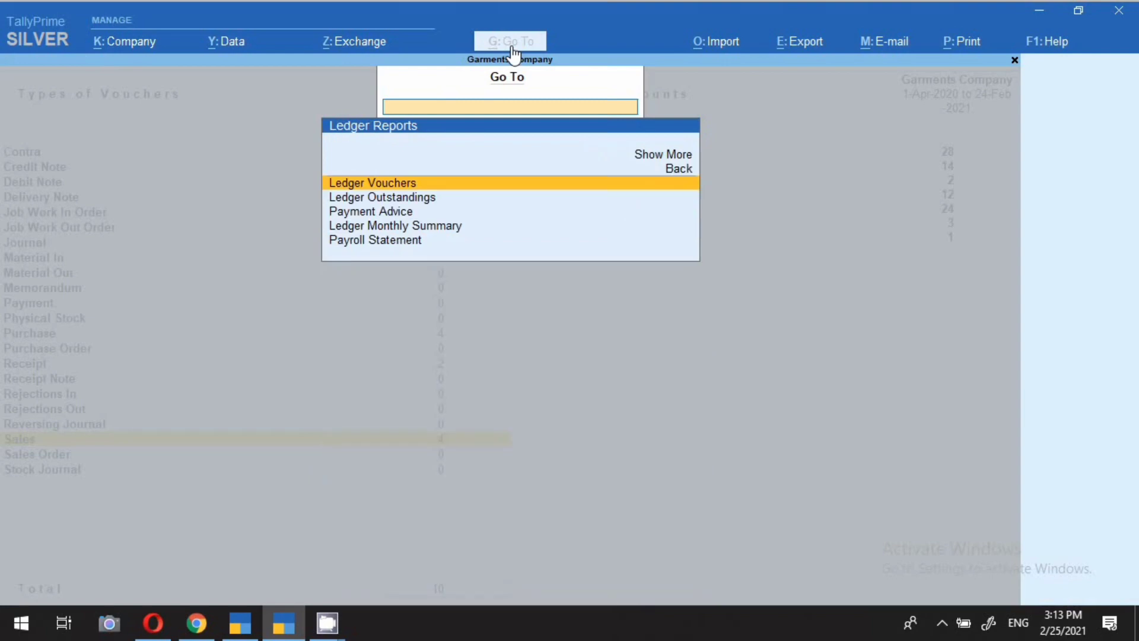
pyautogui.press('Return')
pyautogui.write('Dee')
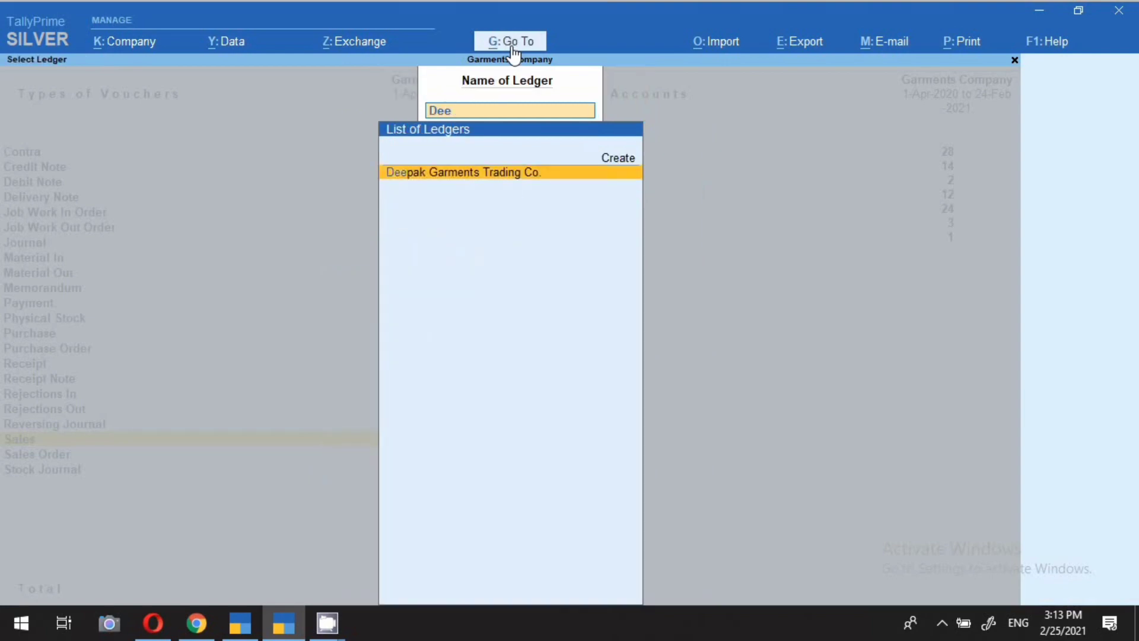
pyautogui.press('Return')
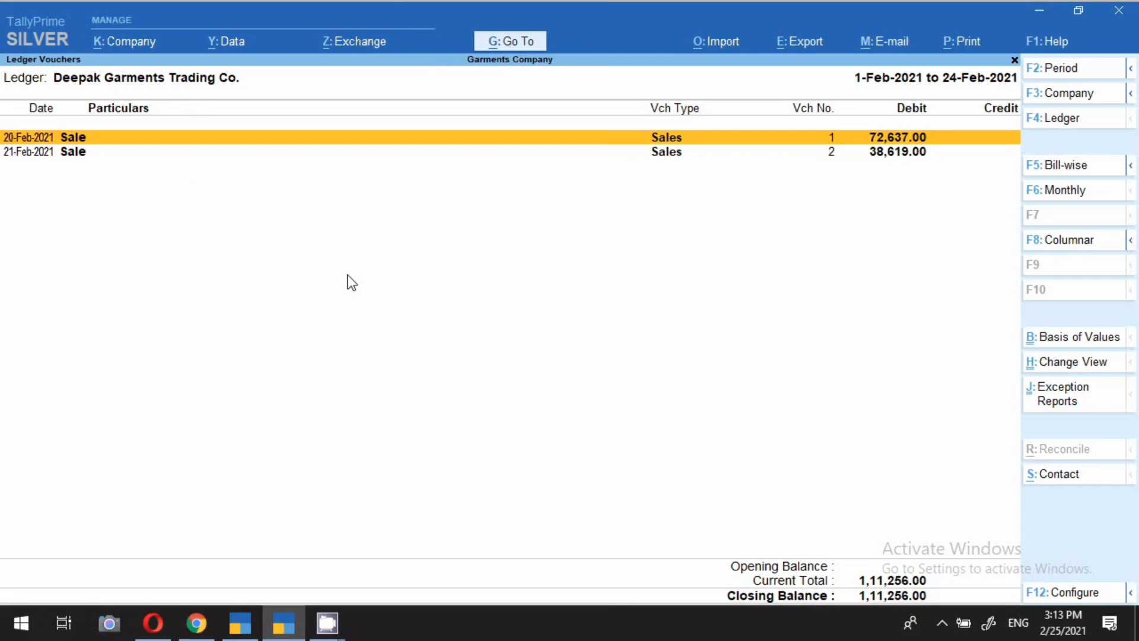
# Step: Leave both period dates blank to show the party's ledger from 1-Apr-2020 to 24-Feb-2021
pyautogui.press('F2')
pyautogui.press('space')
pyautogui.press('Return')
pyautogui.press('space')
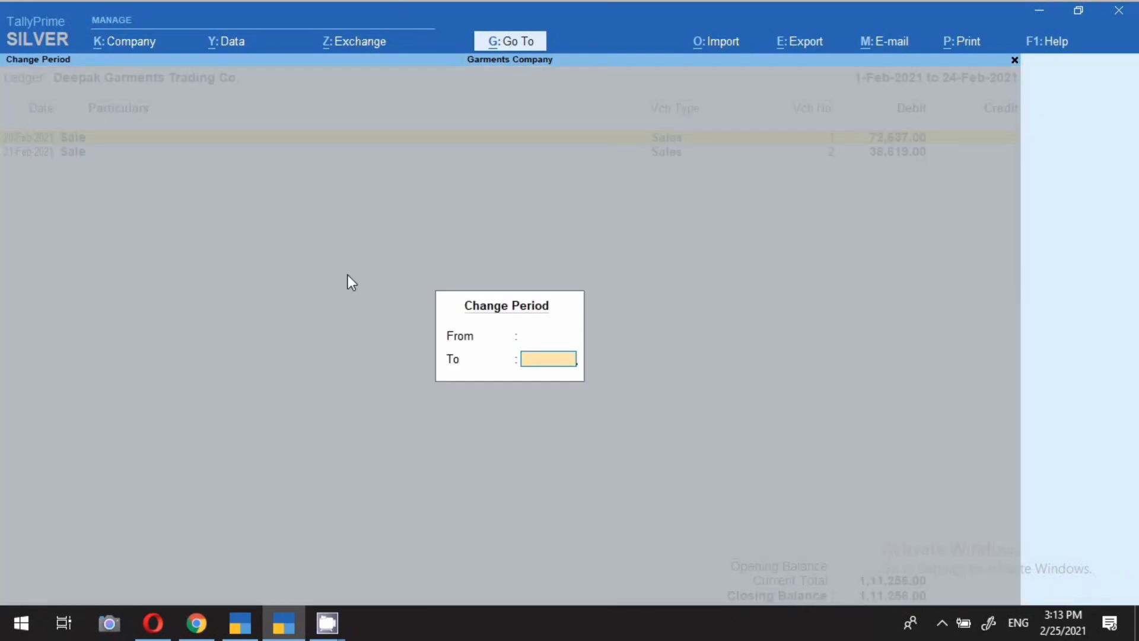
pyautogui.press('Return')
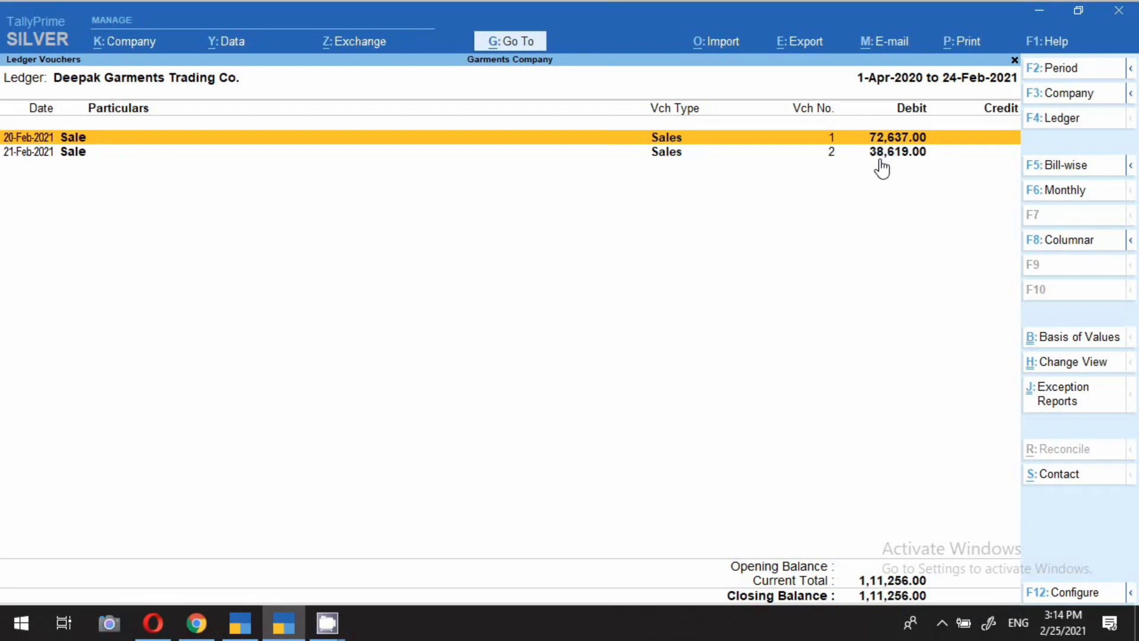
# Step: Add a Receipt voucher from the ledger report and set its date to 23-Feb-2021
pyautogui.hotkey('alt', 'a')
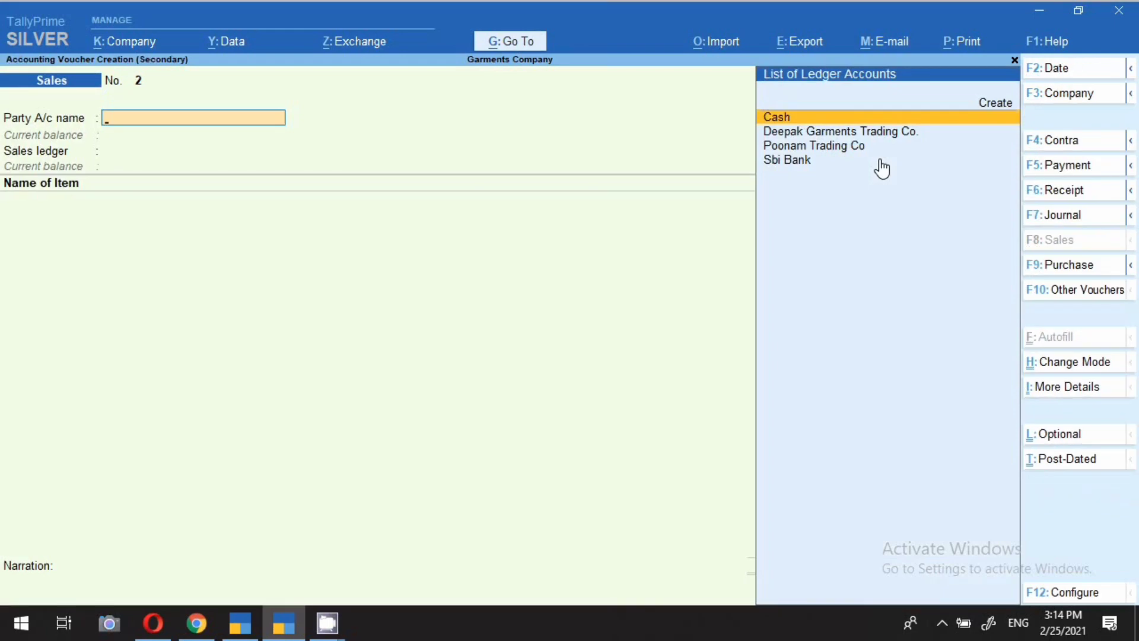
pyautogui.click(1090, 196)
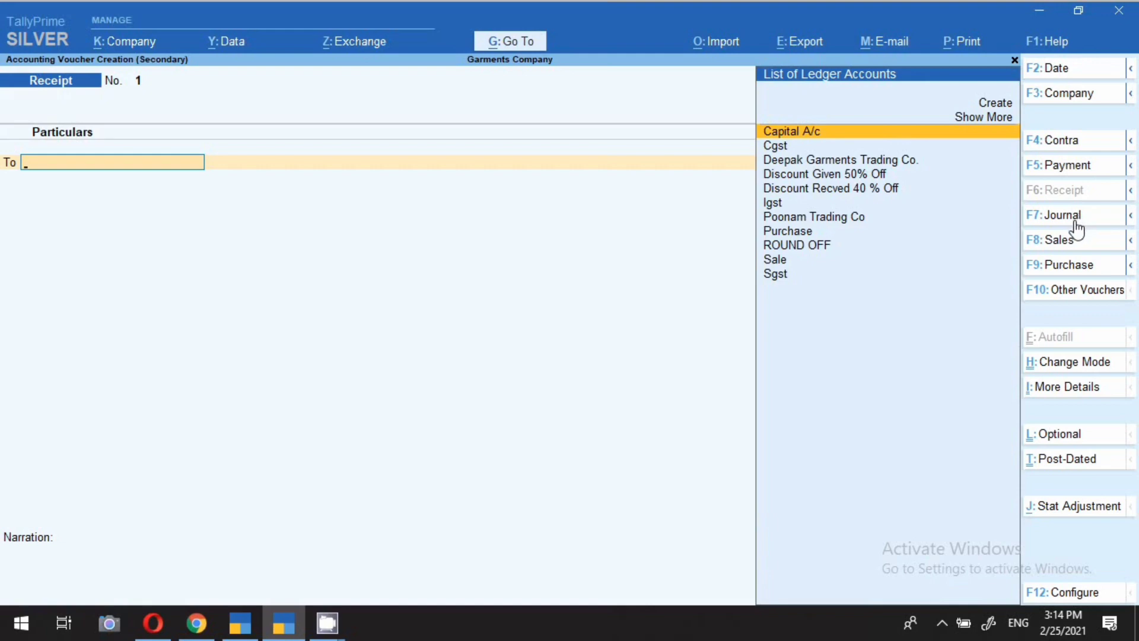
pyautogui.press('F2')
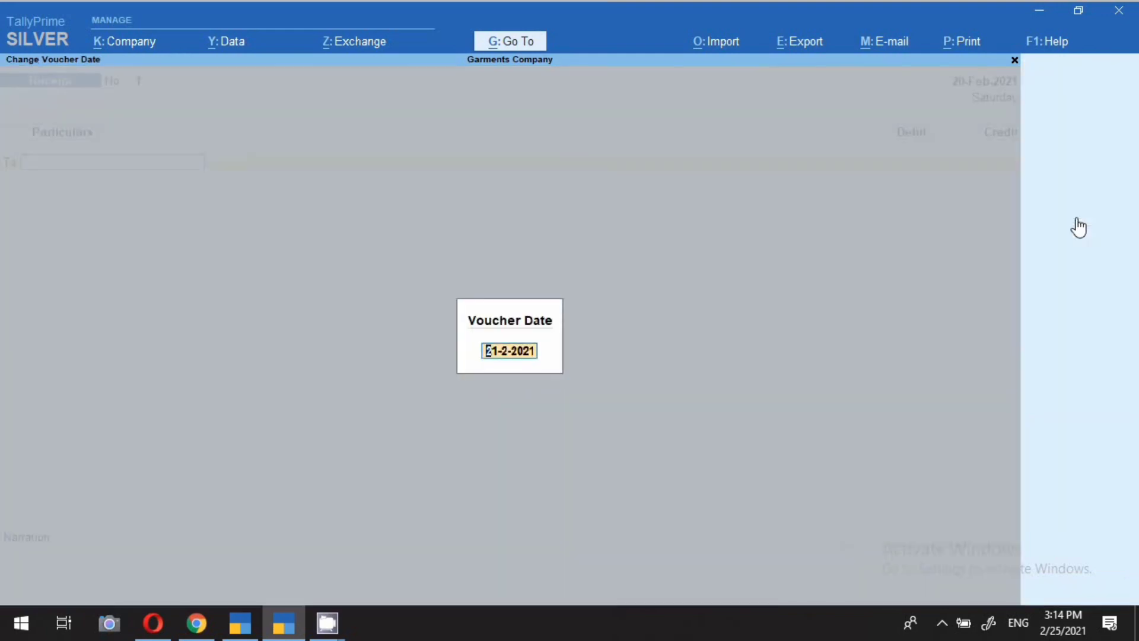
pyautogui.write('23.')
pyautogui.press('Return')
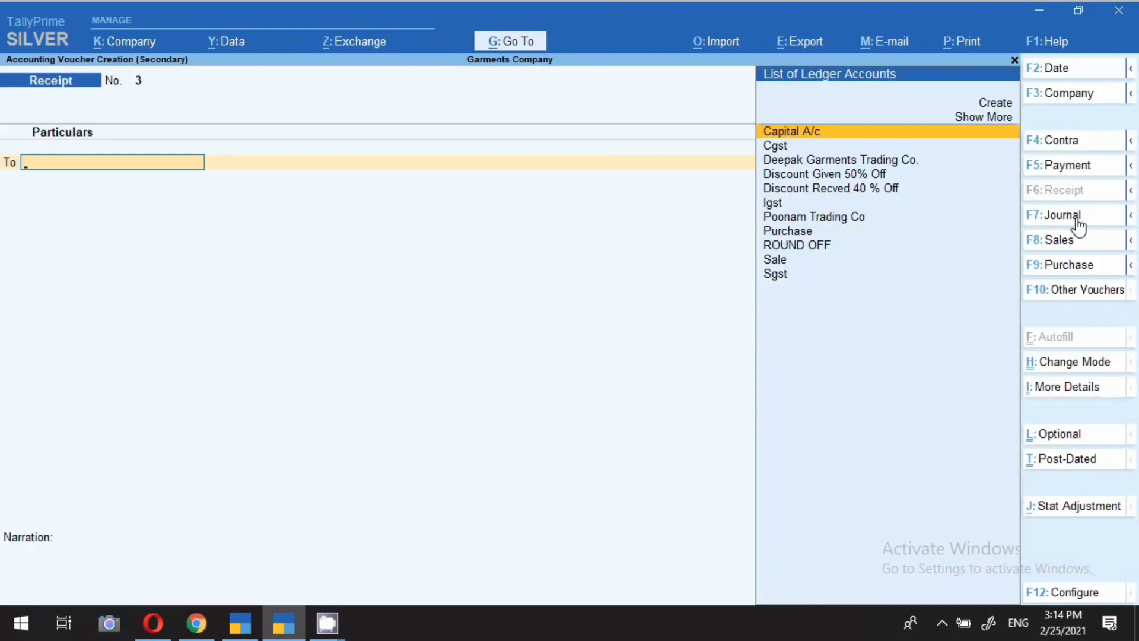
# Step: Credit Deepak Garments Trading Co. with 60,000 in the receipt voucher
pyautogui.write('Deep')
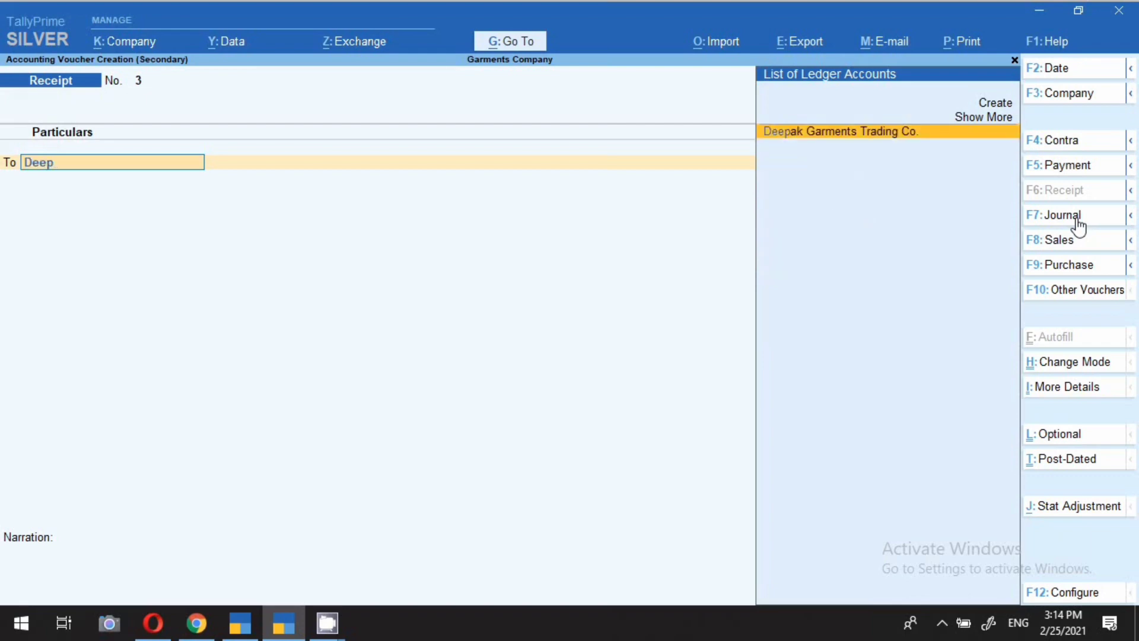
pyautogui.press('Return')
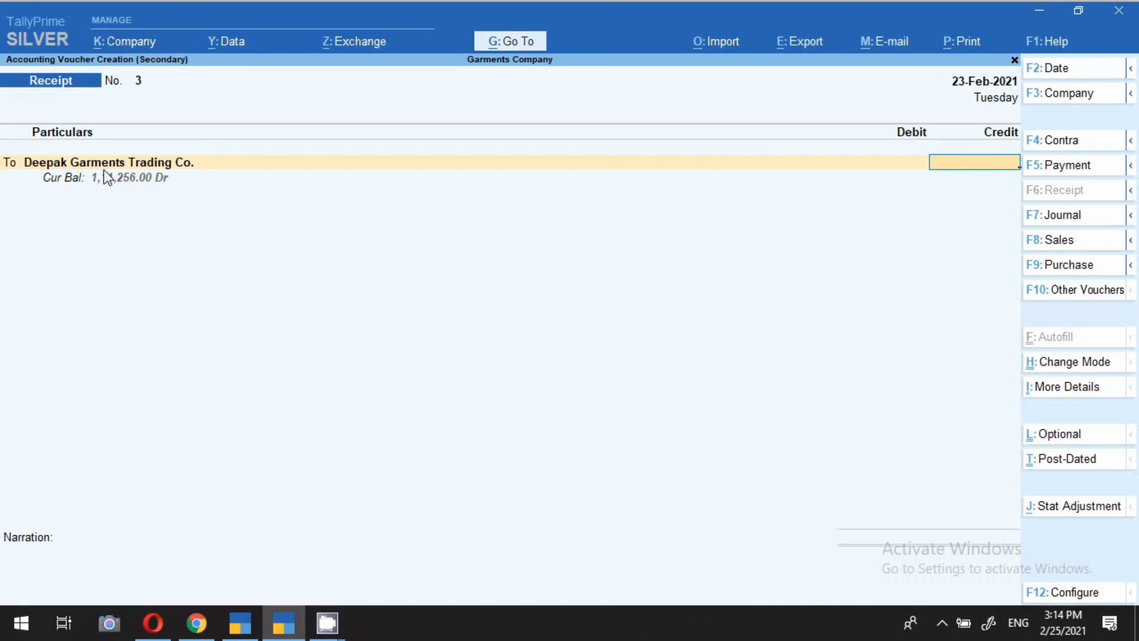
pyautogui.write('60,')
pyautogui.write('0000')
pyautogui.press('Return')
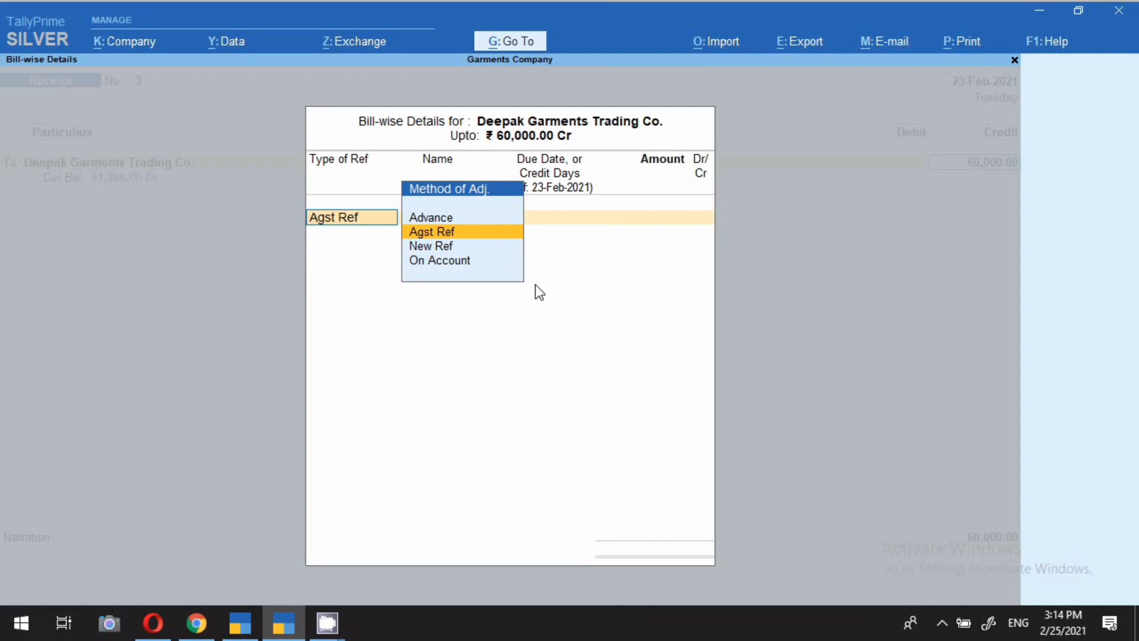
# Step: Allocate the full 60,000 credit as Agst Ref to pending bill 1 dated 20-Feb-2021
pyautogui.press('Return')
pyautogui.press('Down')
pyautogui.press('Up')
pyautogui.press('Down')
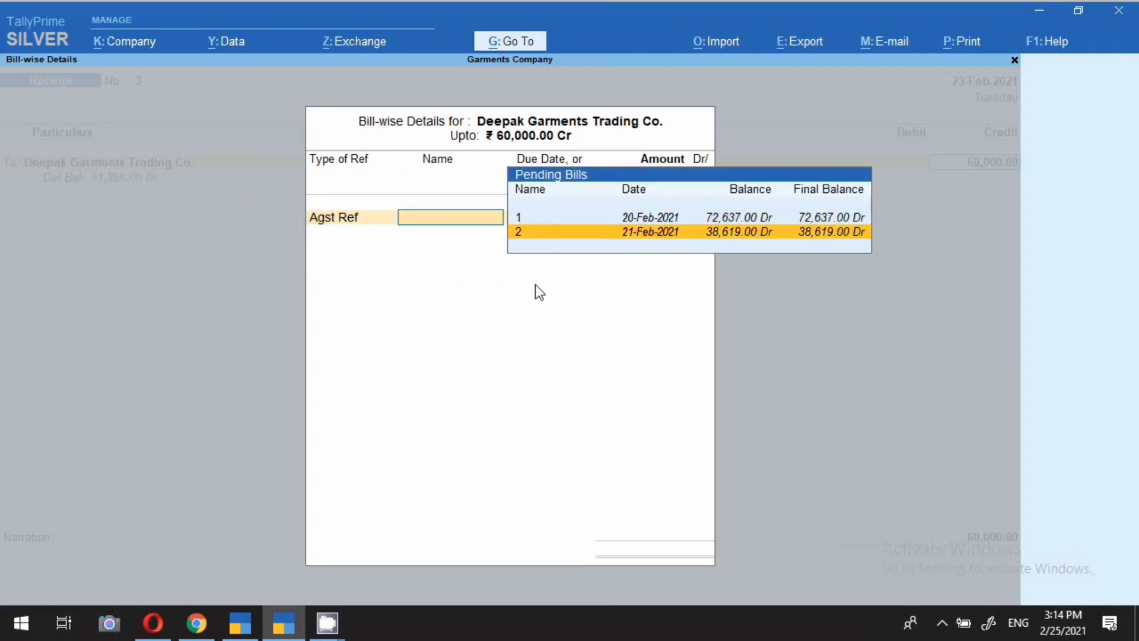
pyautogui.press('Up')
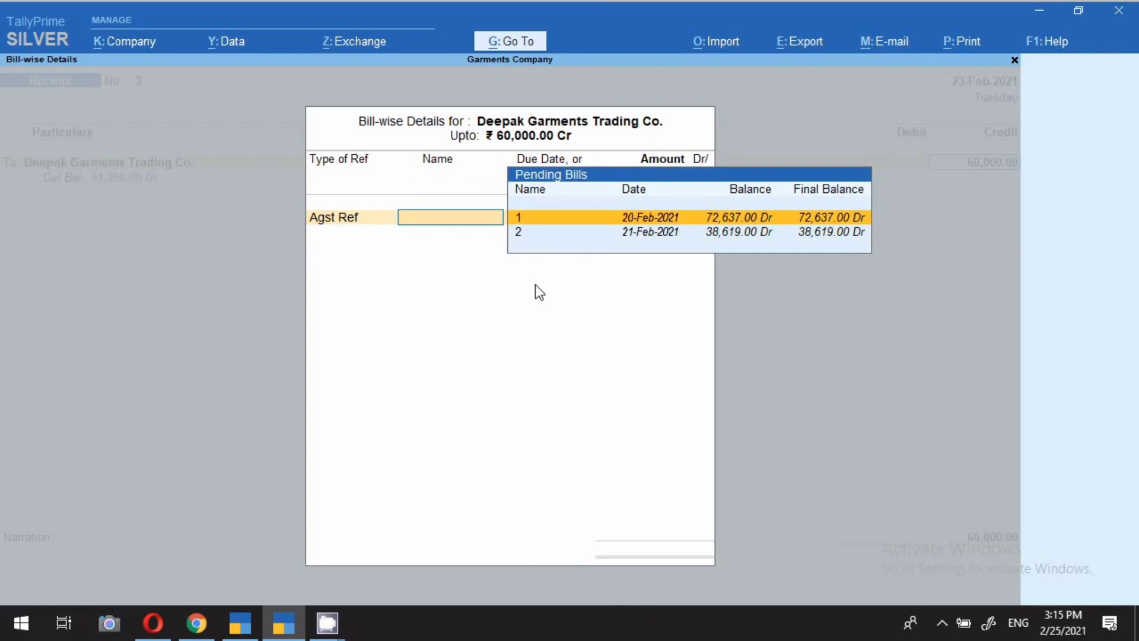
pyautogui.press('Return')
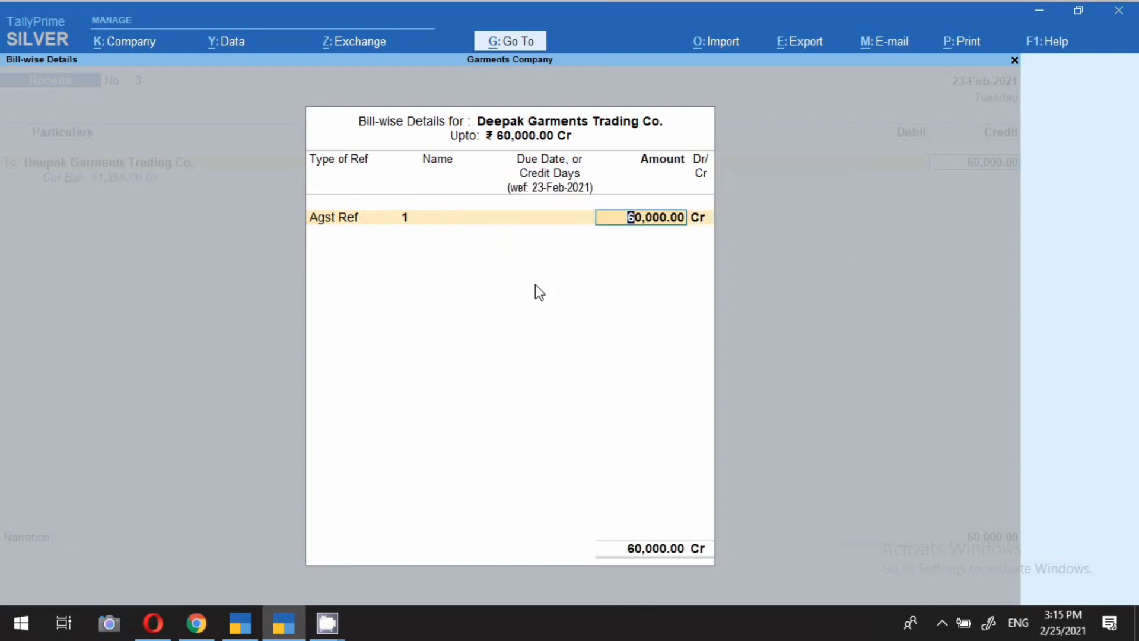
pyautogui.press('Return')
pyautogui.press('Return')
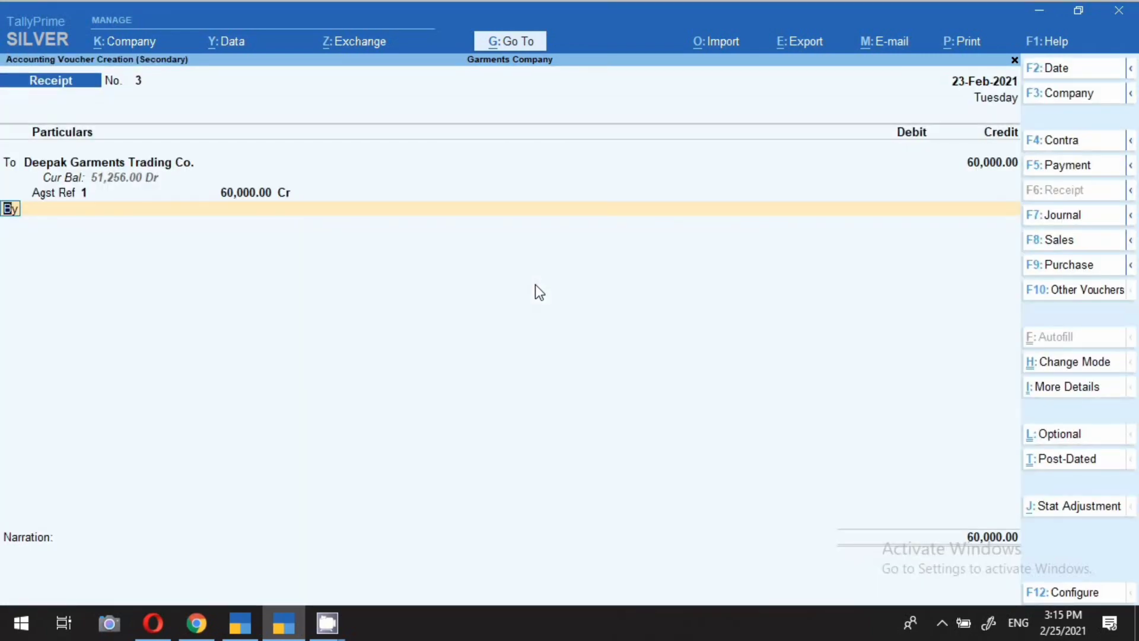
# Step: Debit the Sbi Bank ledger with 60,000 in the receipt voucher
pyautogui.press('Return')
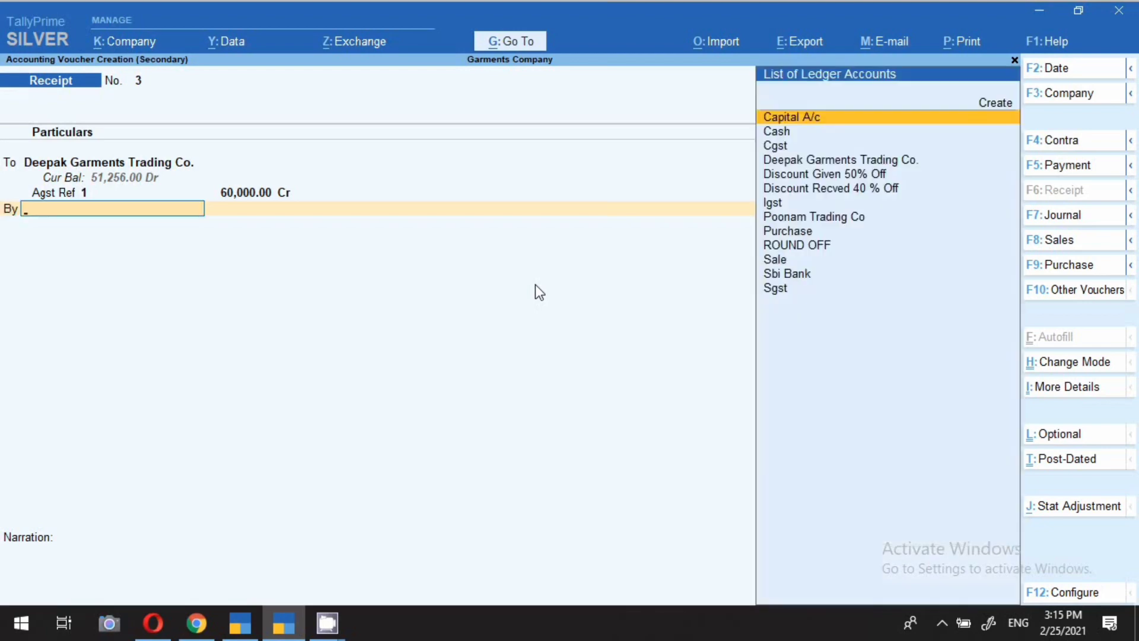
pyautogui.write('Sb')
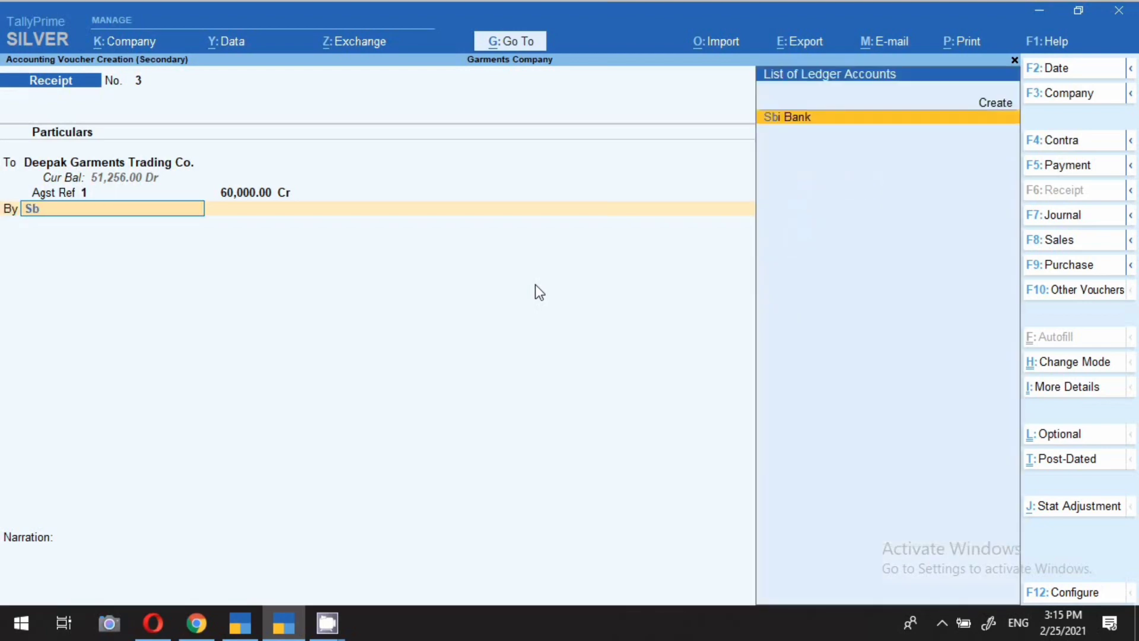
pyautogui.press('Return')
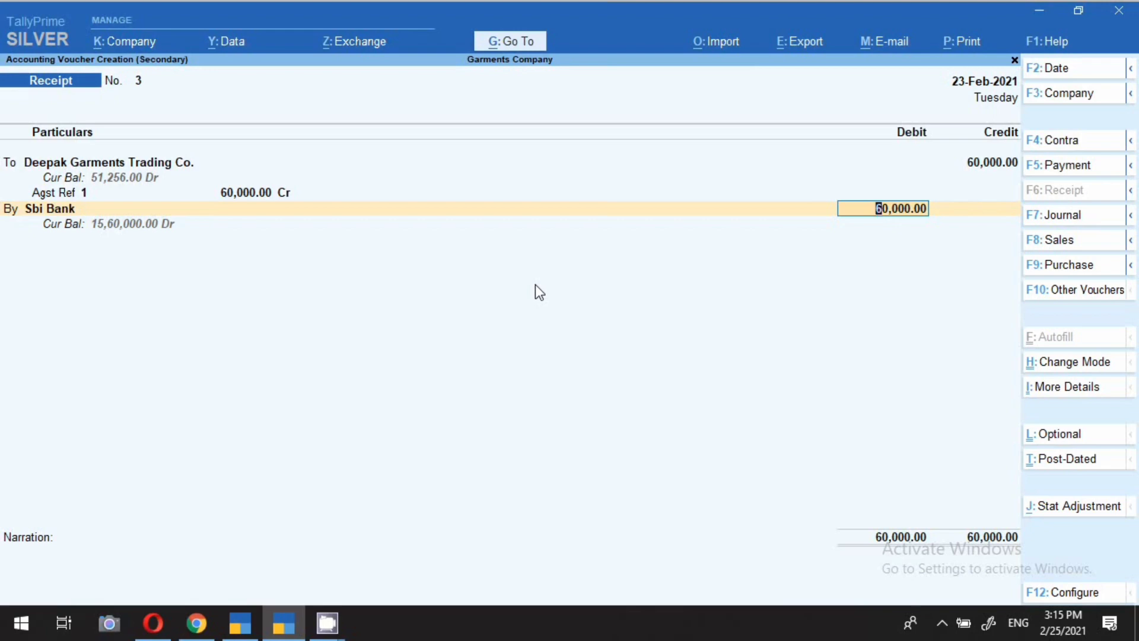
pyautogui.press('Return')
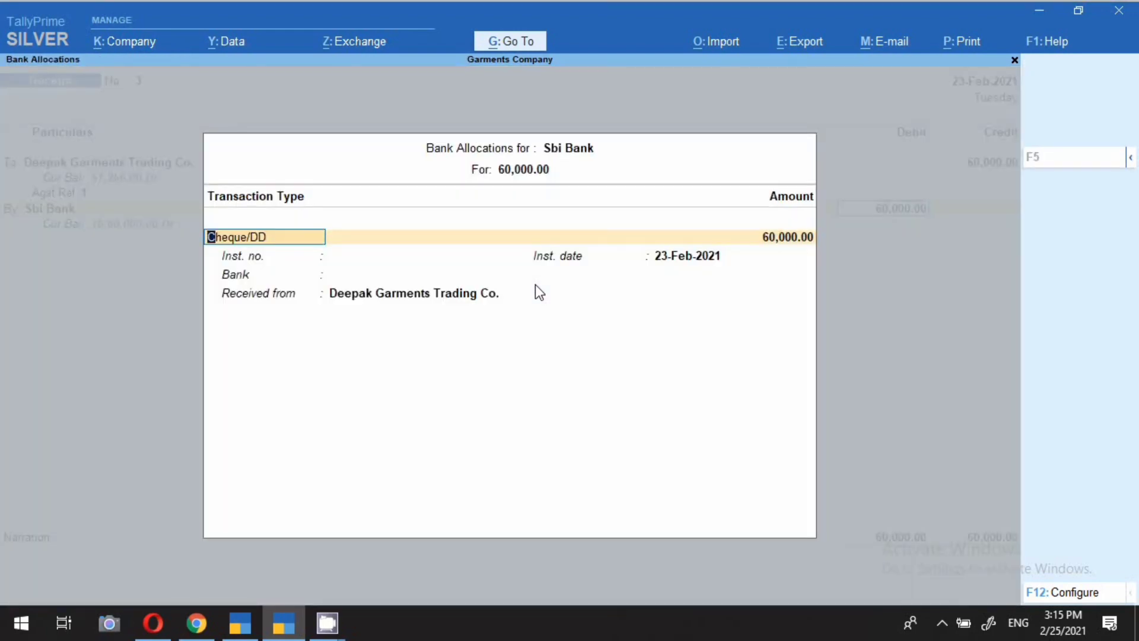
# Step: Allocate the 60,000 bank receipt as Cheque/DD with instrument number 123654 and instrument date 23-Feb-2021
pyautogui.press('Return')
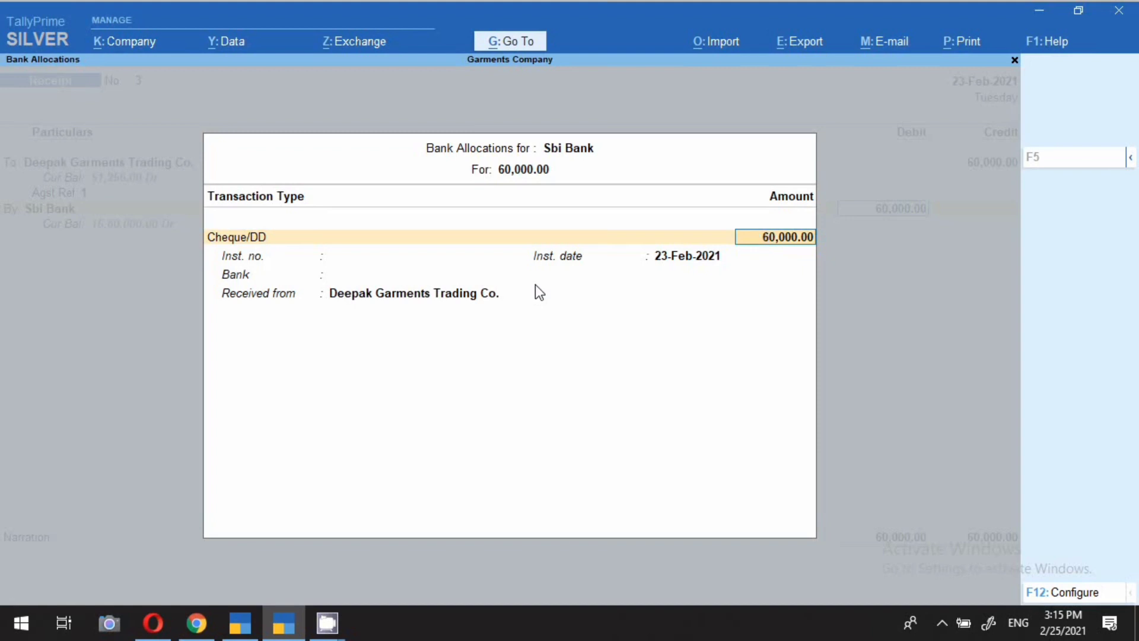
pyautogui.press('Return')
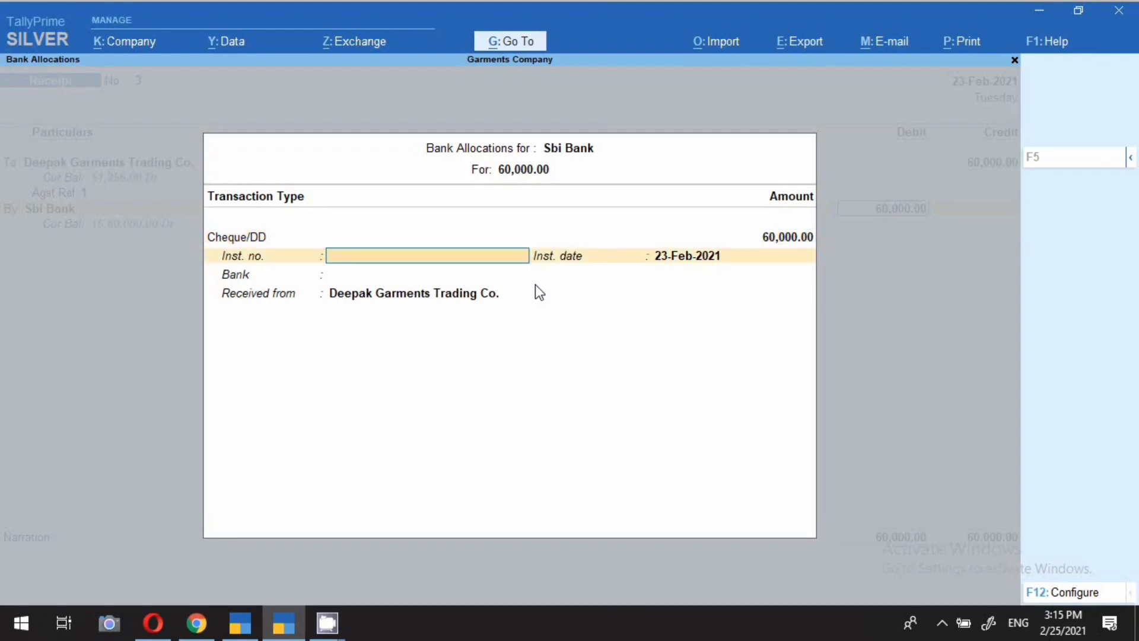
pyautogui.write('123654')
pyautogui.press('Return')
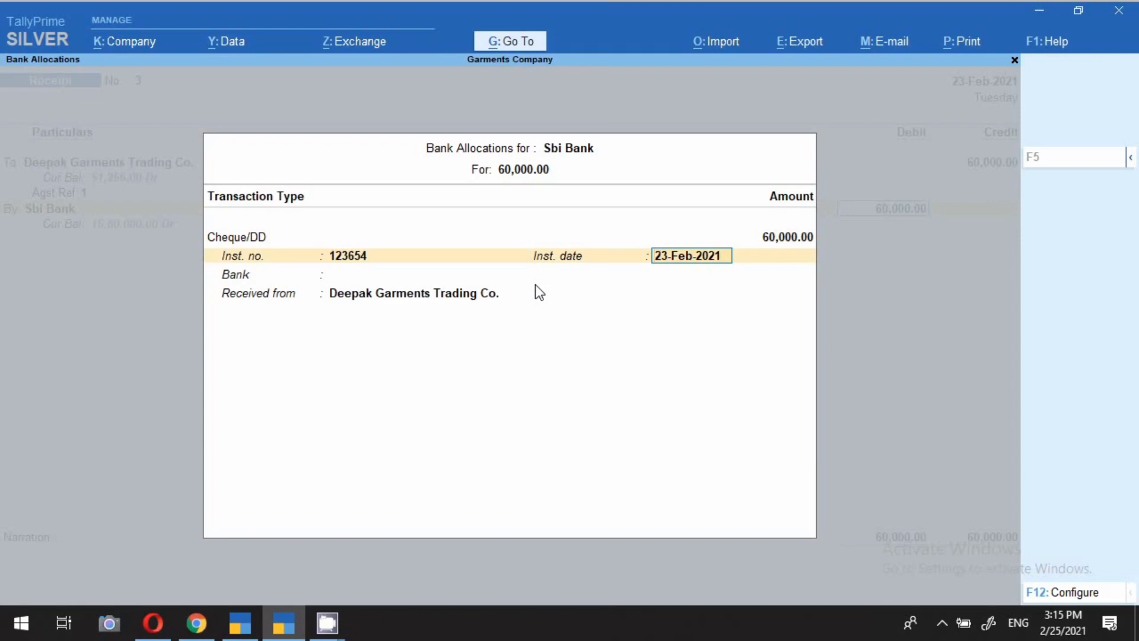
pyautogui.press('Return')
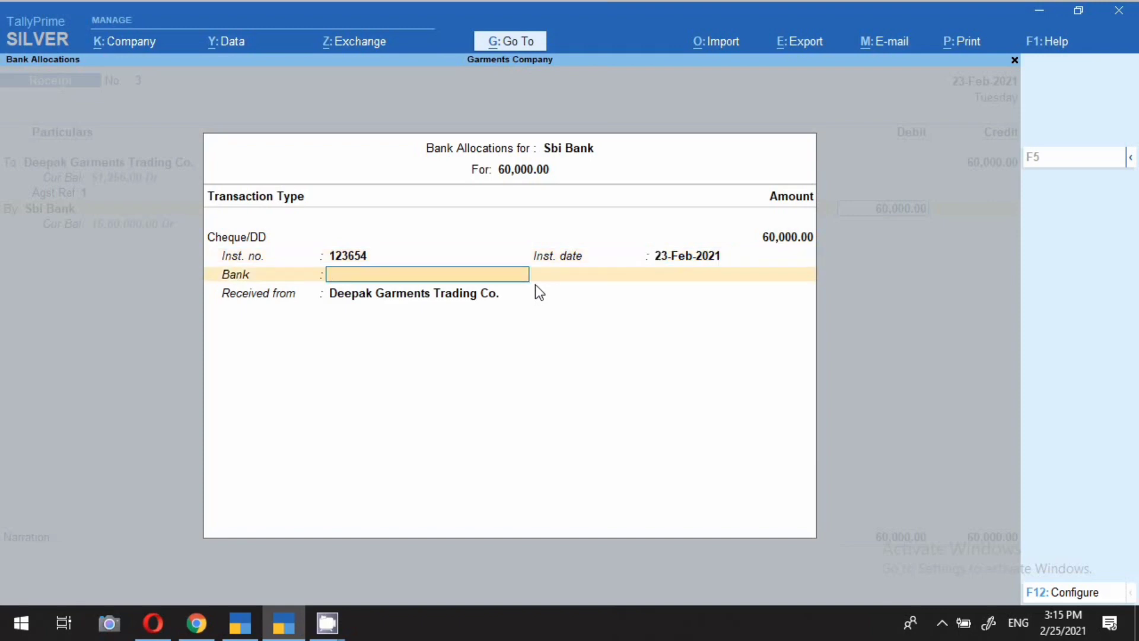
# Step: Set the cheque's issuing bank to Axis Bank (India) and keep Deepak Garments Trading Co. as the party it is received from
pyautogui.write('S')
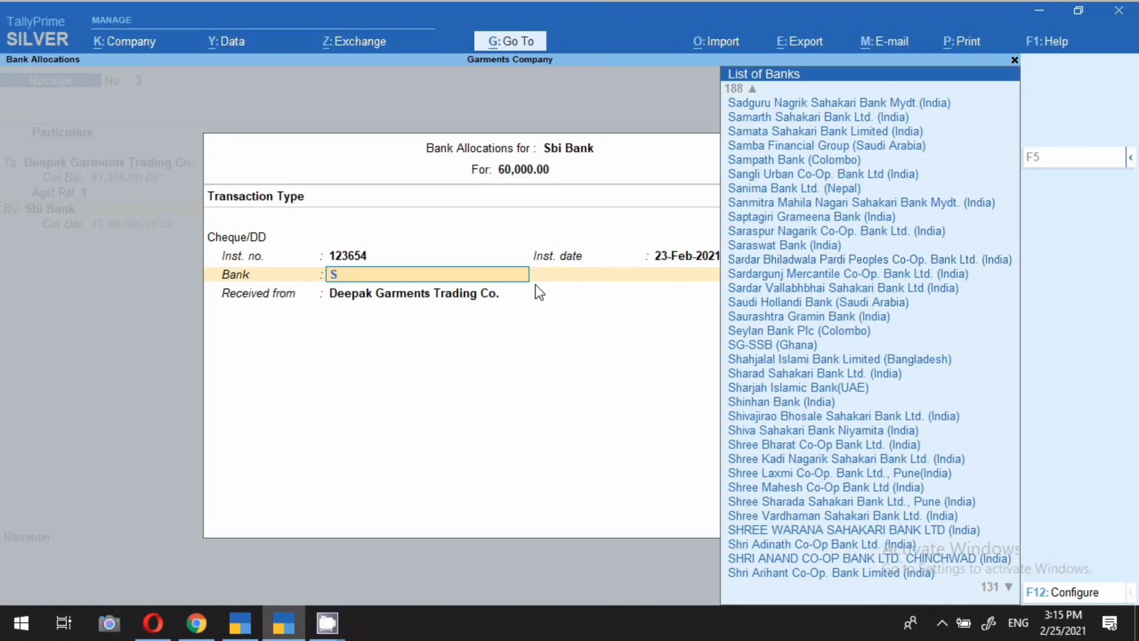
pyautogui.press('BackSpace')
pyautogui.write('Azi')
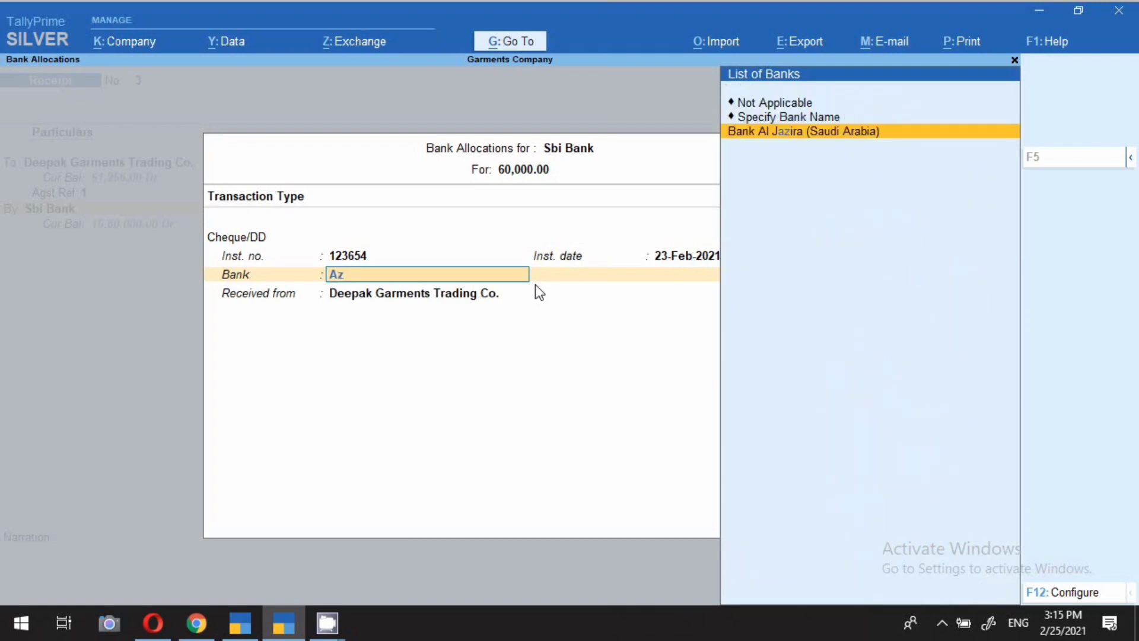
pyautogui.press('BackSpace')
pyautogui.write('xis')
pyautogui.press('Return')
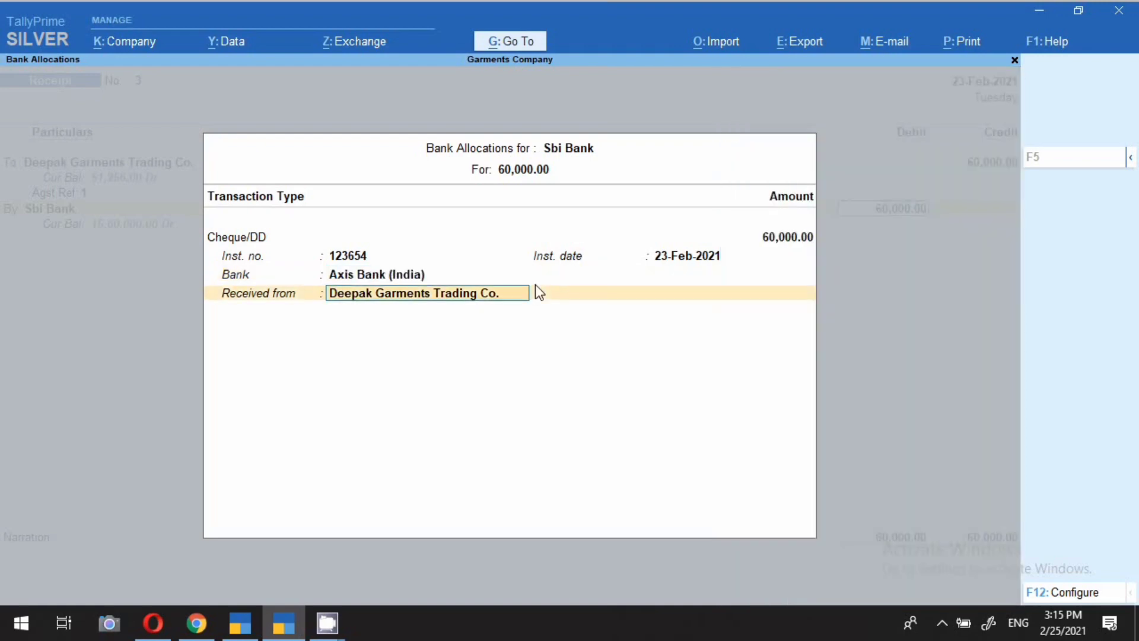
pyautogui.press('Return')
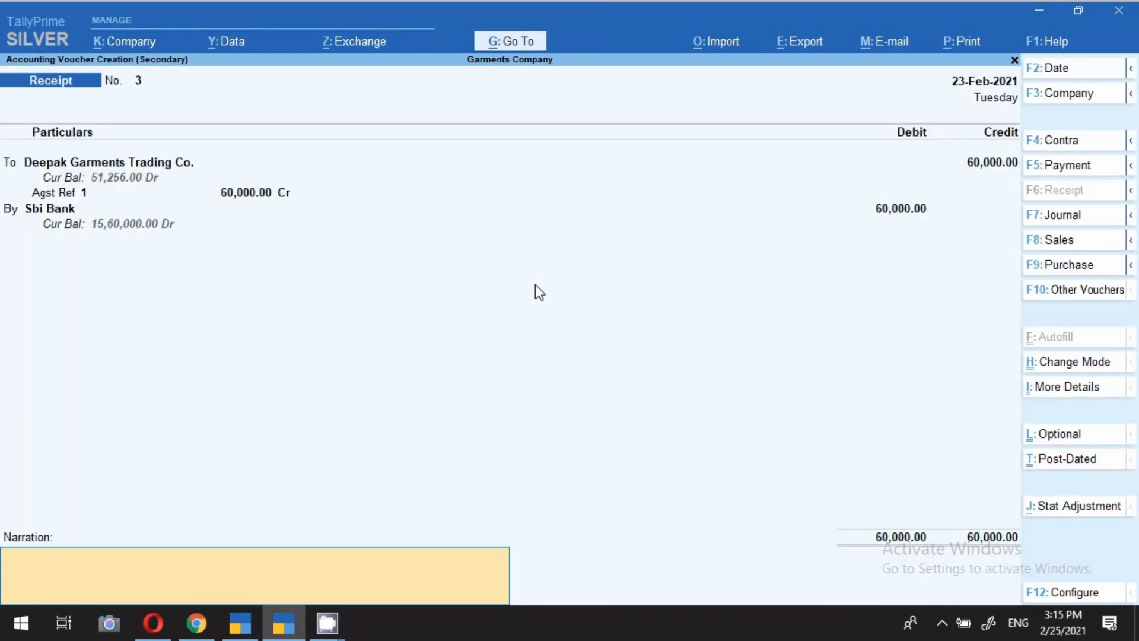
pyautogui.write('ch no-123654  60000/-')
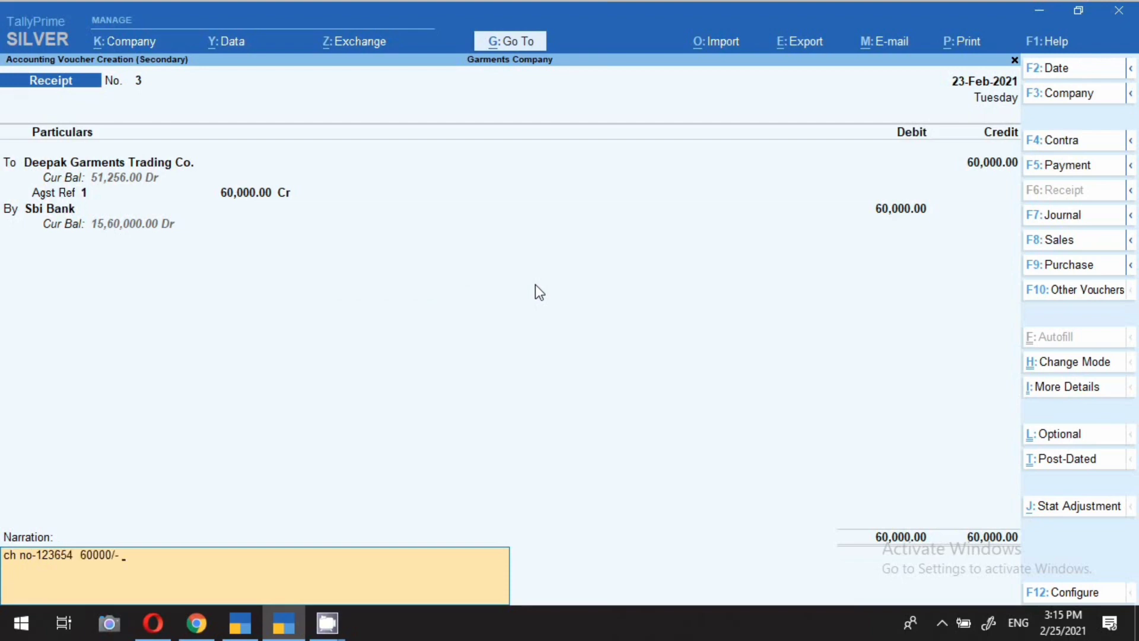
pyautogui.write(' 23.2.21')
pyautogui.press('Return')
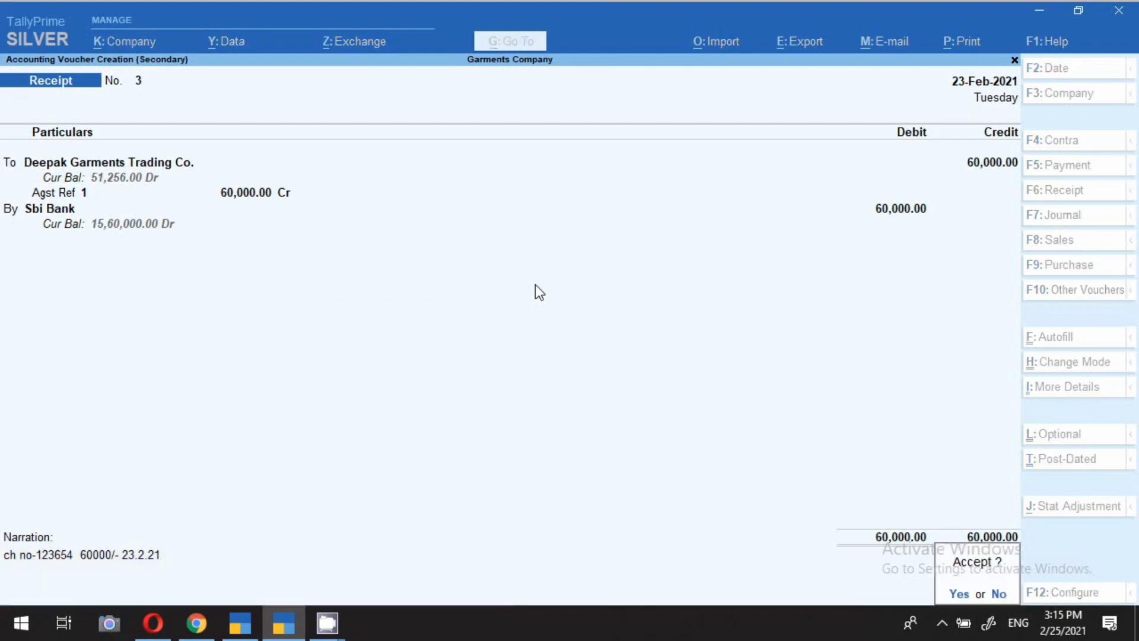
pyautogui.press('Return')
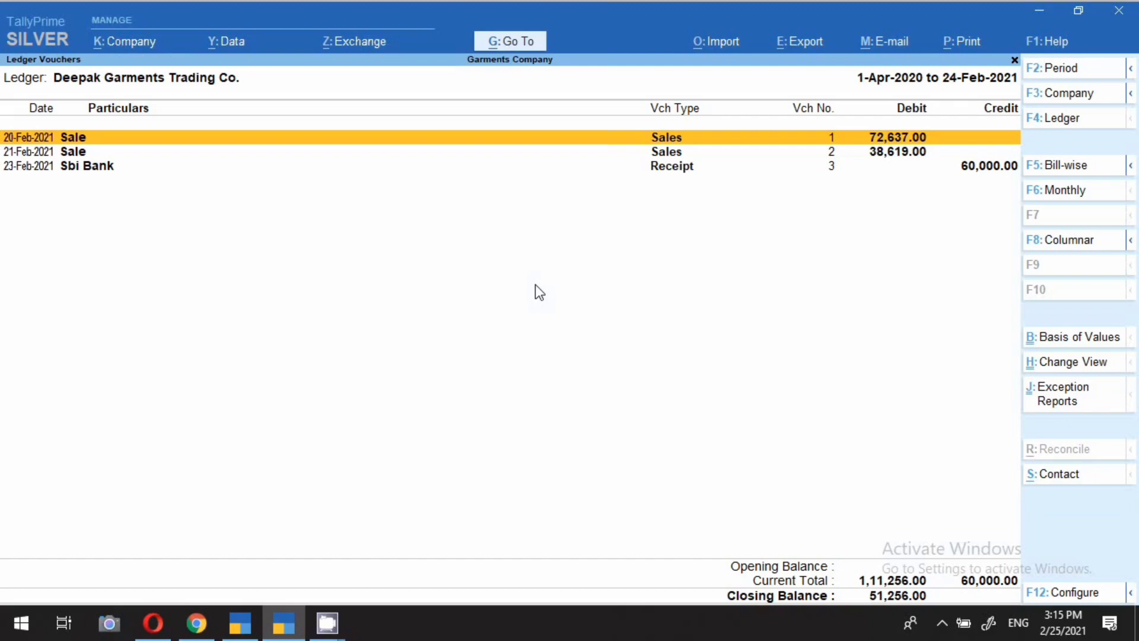
# Step: Add a new receipt voucher from the Deepak Garments Trading Co. ledger and date it 25-Feb-2021
pyautogui.click(682, 169)
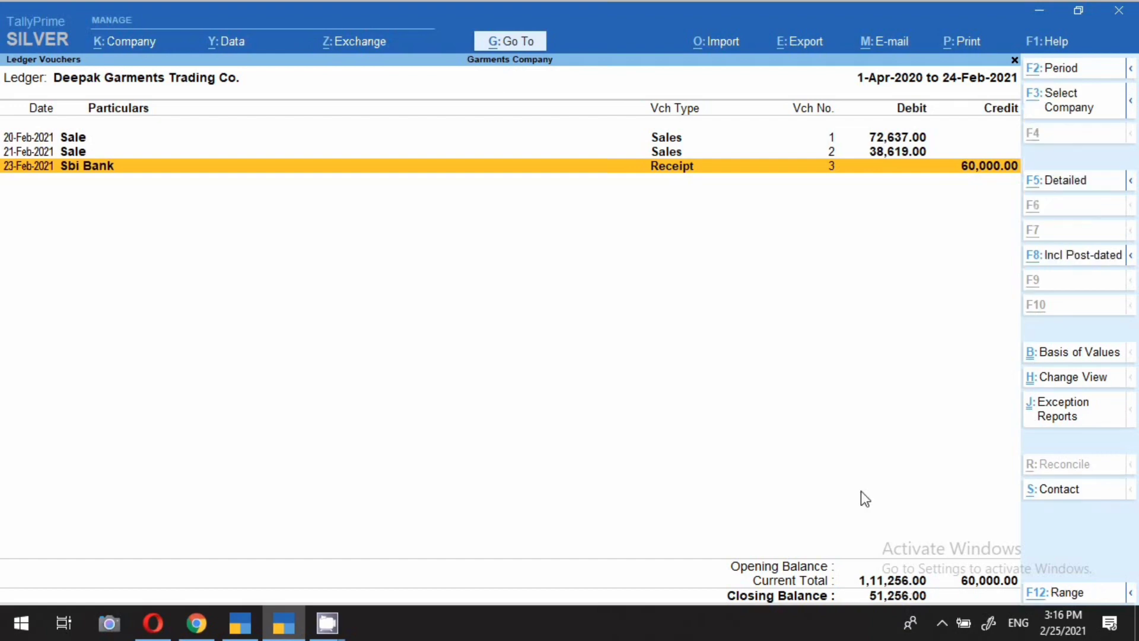
pyautogui.hotkey('alt', 'a')
pyautogui.press('F2')
pyautogui.write('25.2')
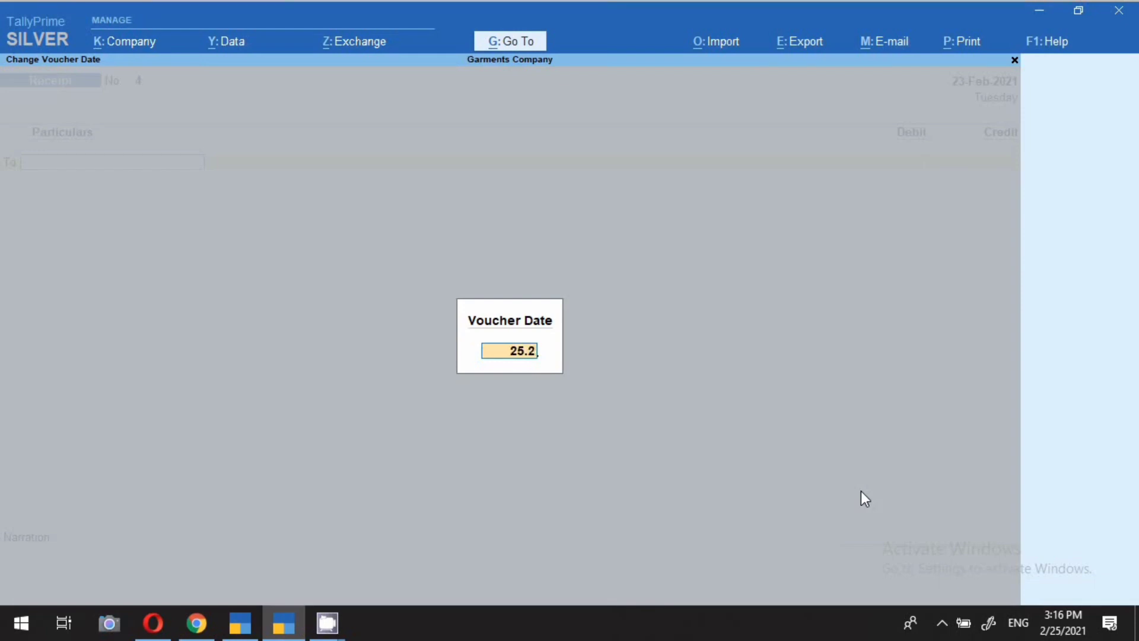
pyautogui.press('Return')
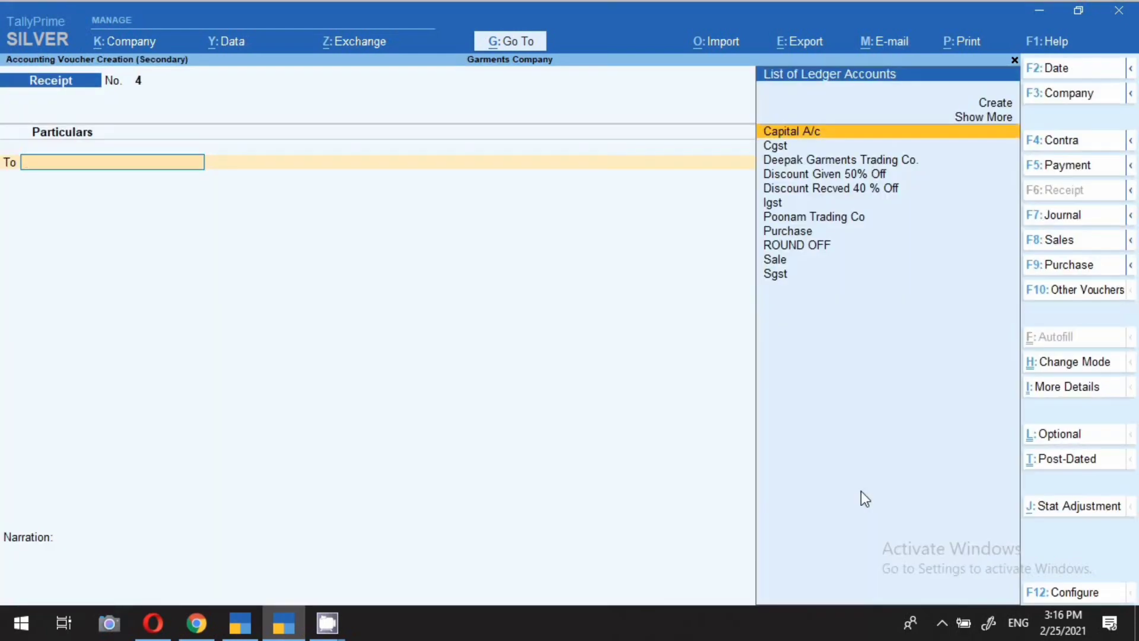
# Step: Credit Deepak Garments Trading Co. with 20,000 in the new receipt voucher
pyautogui.write('Dee')
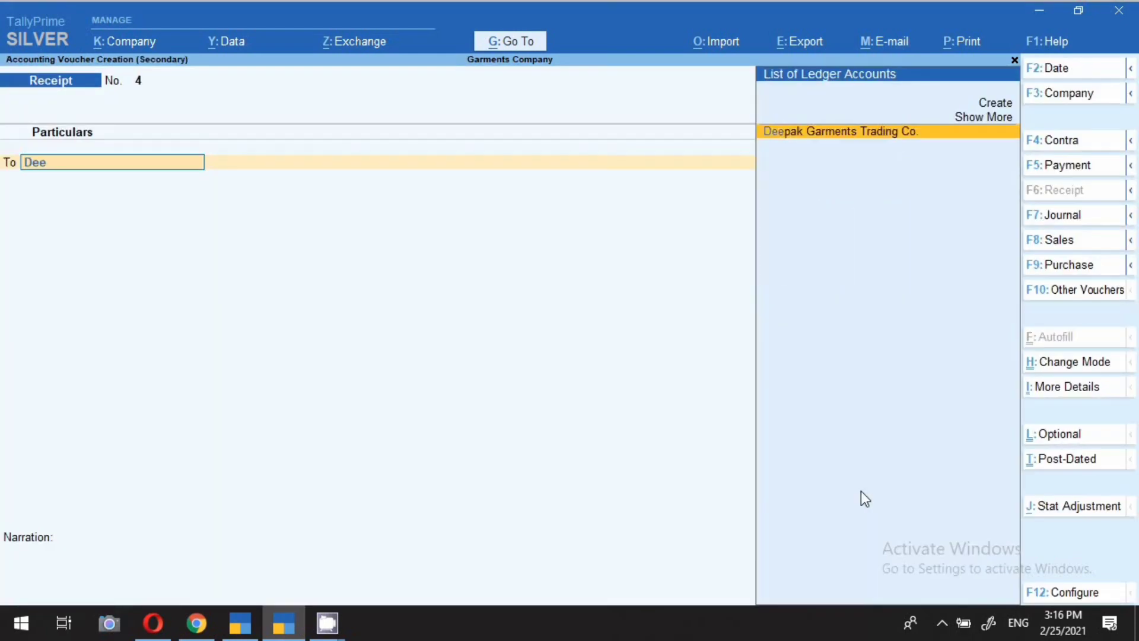
pyautogui.press('Return')
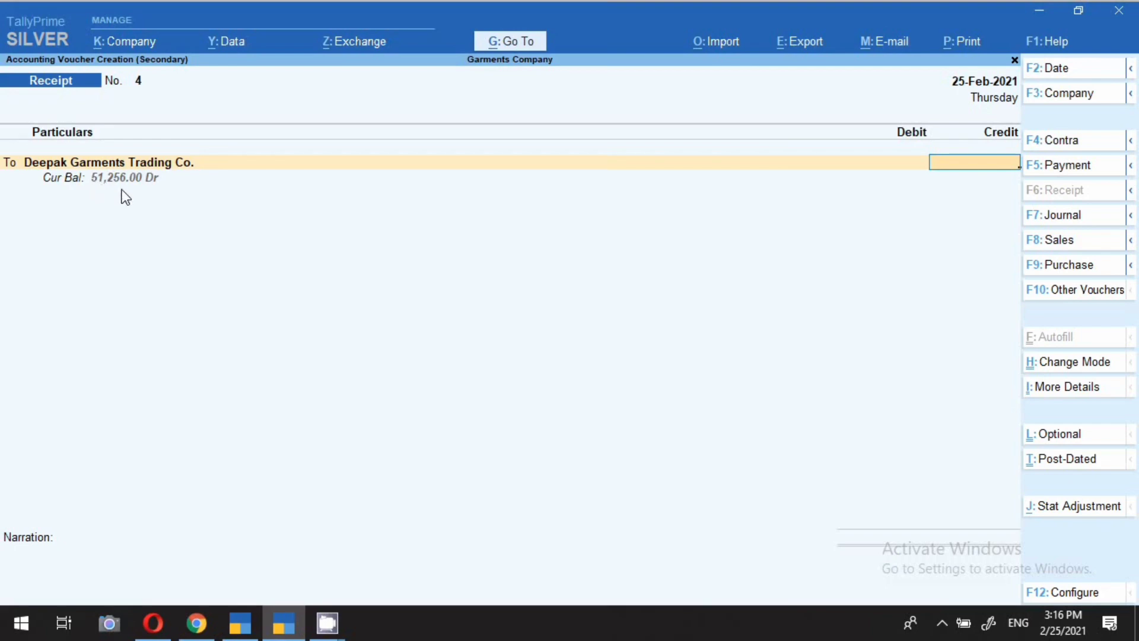
pyautogui.write('20000')
pyautogui.press('Return')
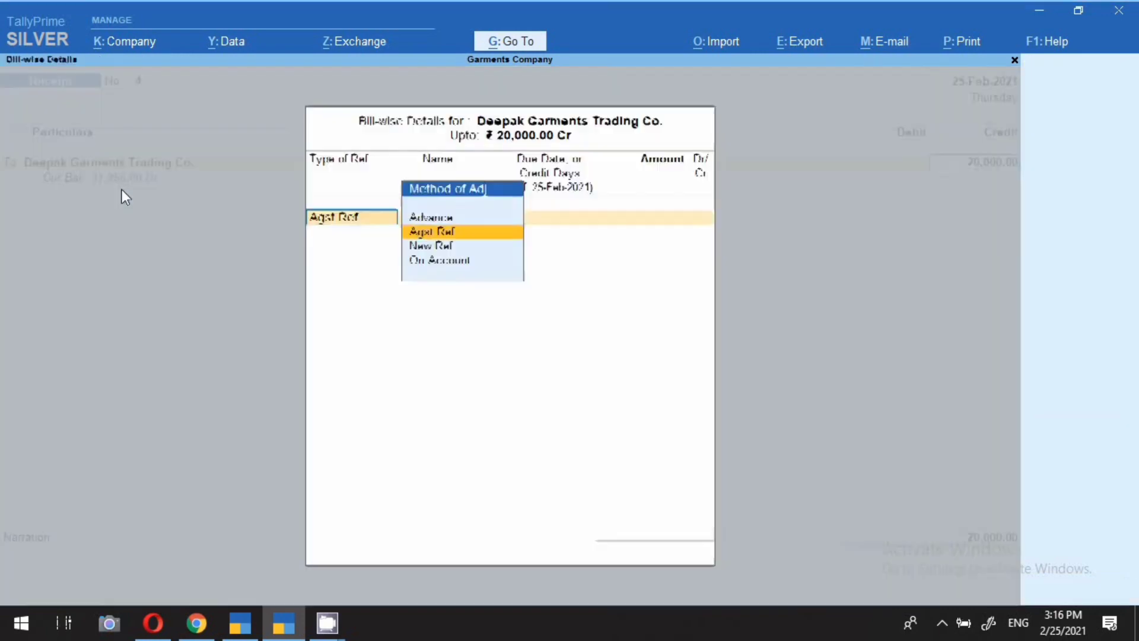
# Step: Allocate the full 20,000 credit as Agst Ref to pending bill 2 dated 21-Feb-2021
pyautogui.press('Return')
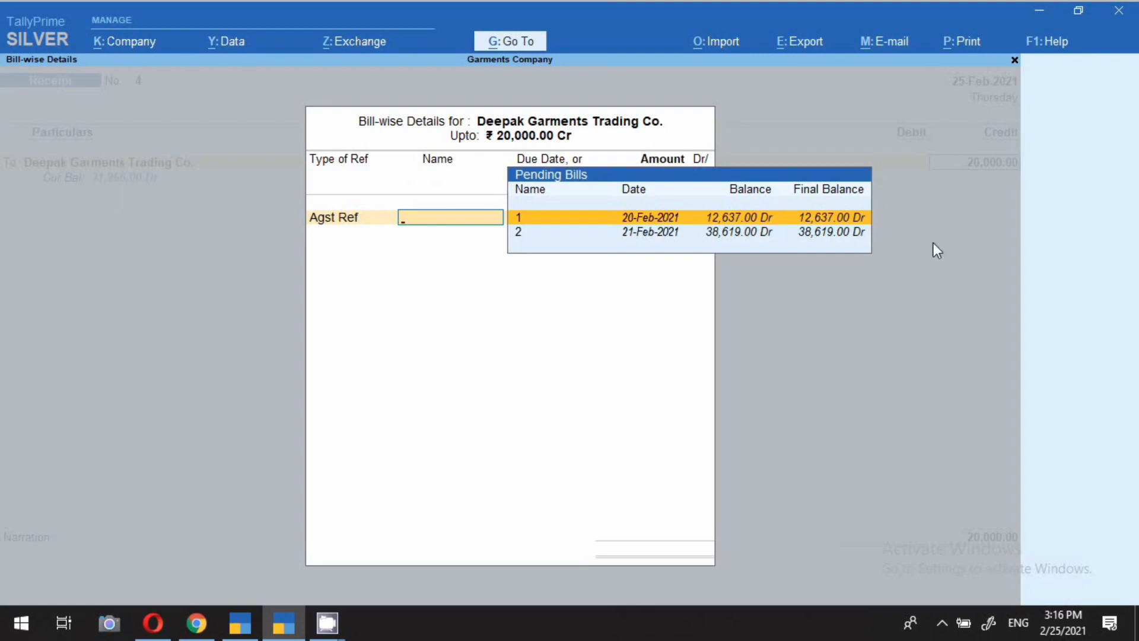
pyautogui.click(815, 234)
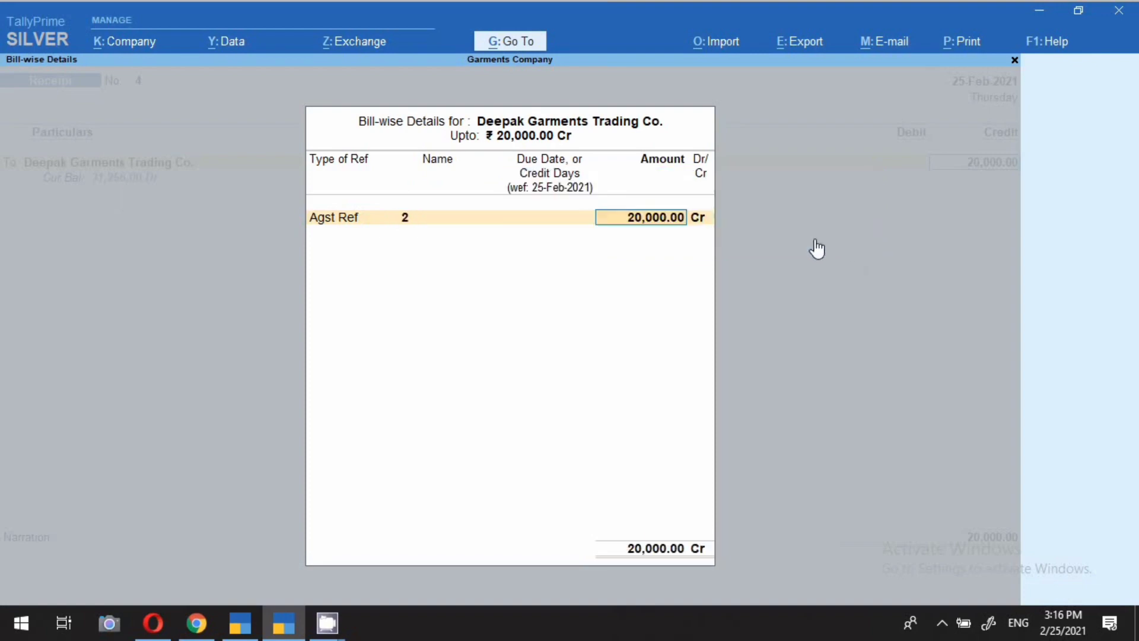
pyautogui.press('Return')
pyautogui.press('Return')
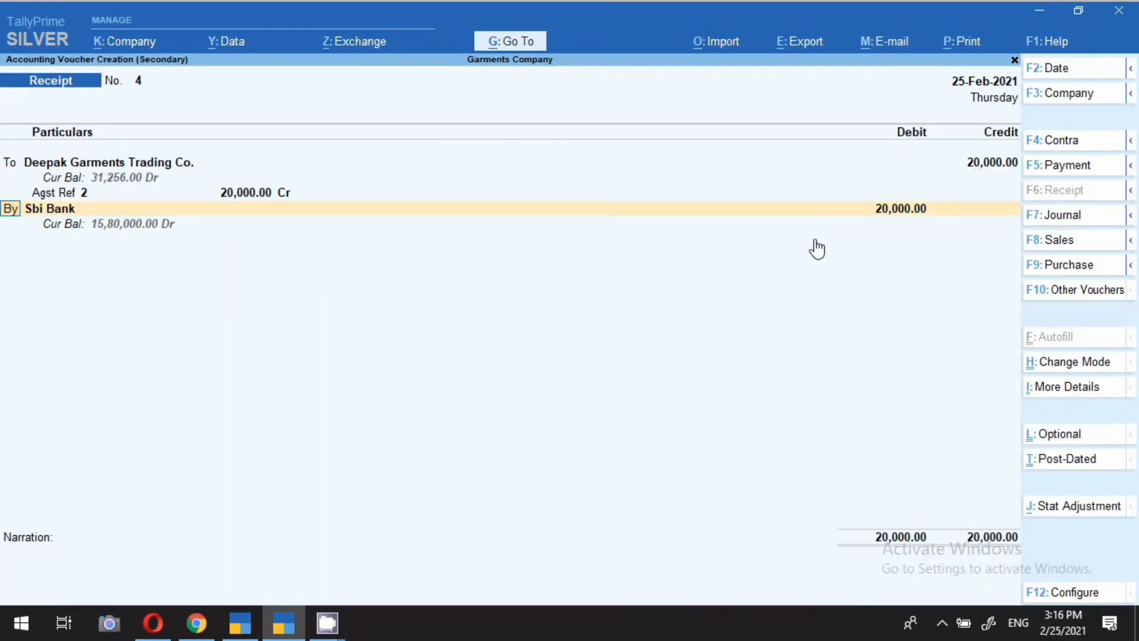
# Step: Turn the second entry line into a credit to Deepak Garments Trading Co. for 31,256
pyautogui.press('t')
pyautogui.press('Return')
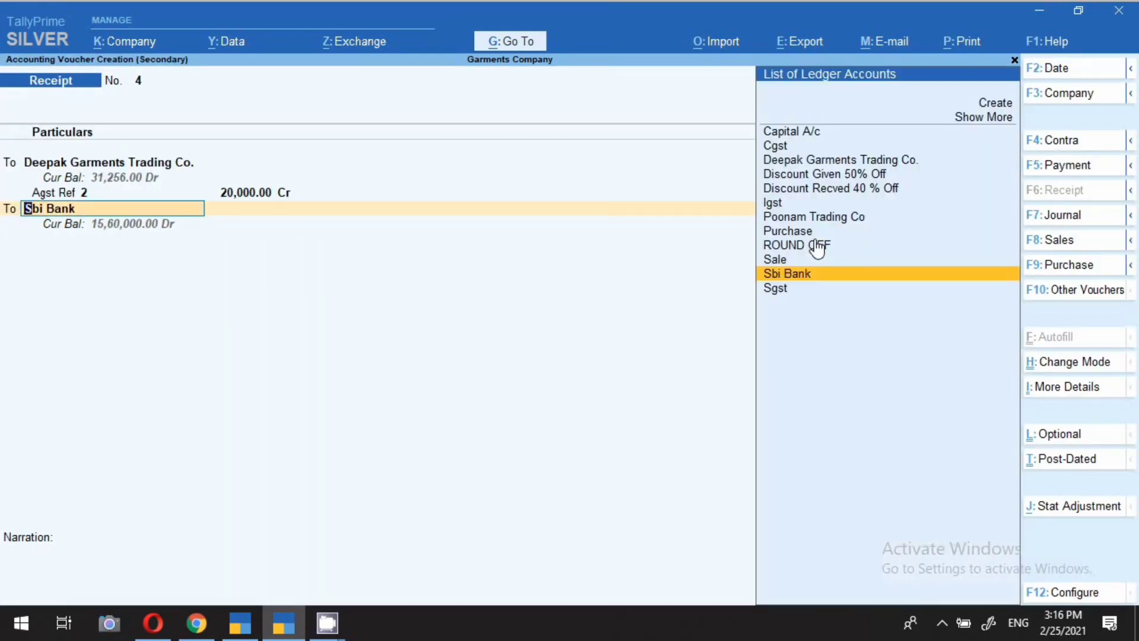
pyautogui.write('De')
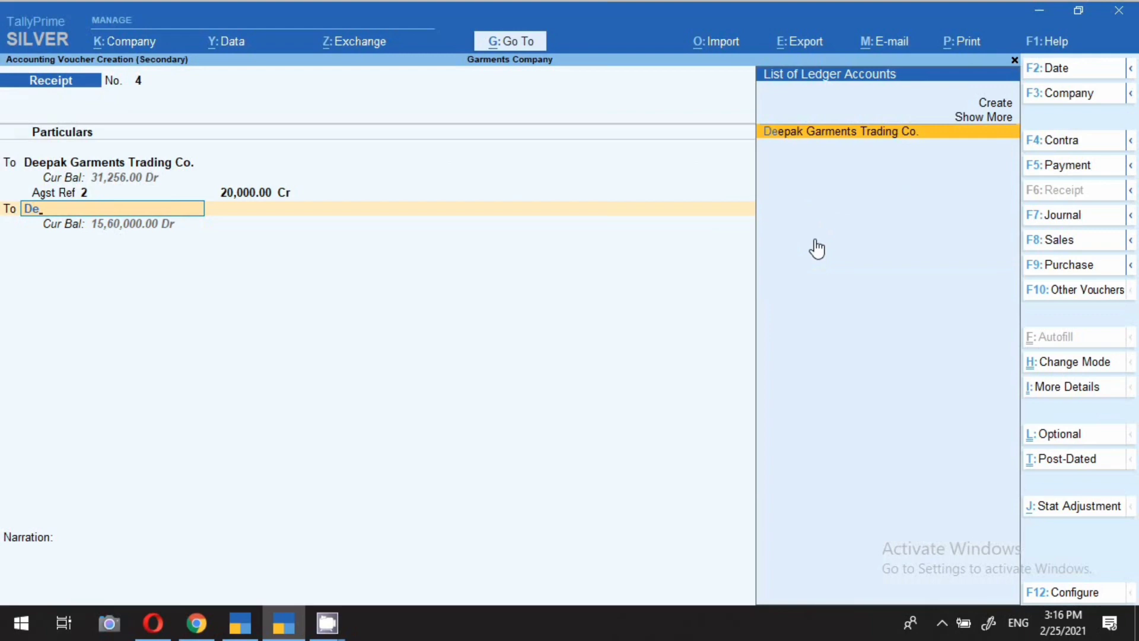
pyautogui.press('Return')
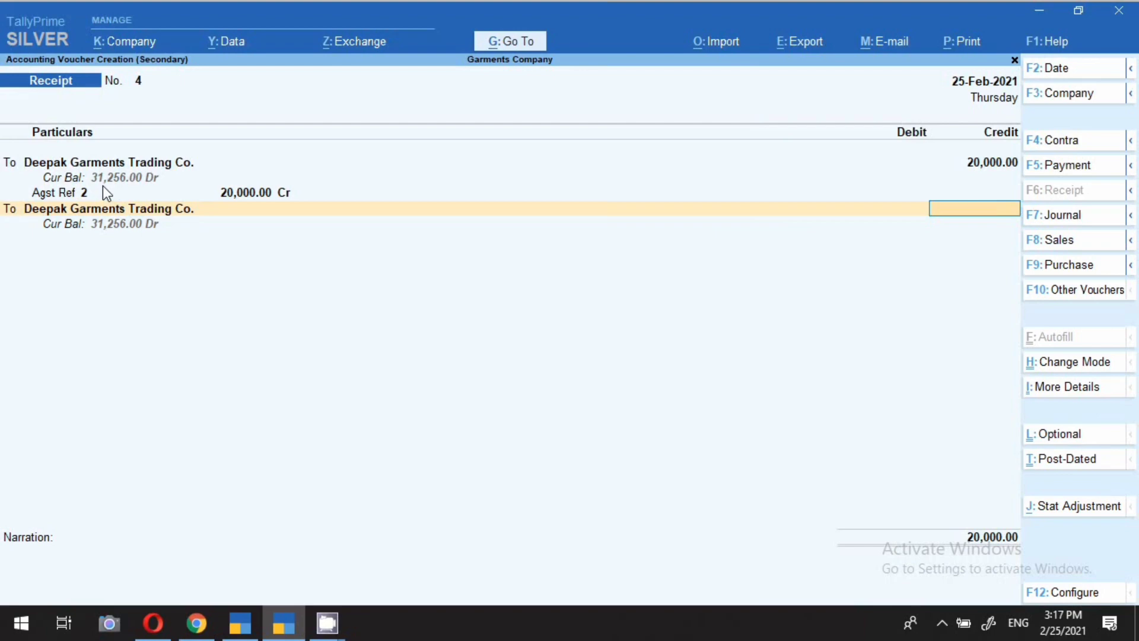
pyautogui.write('31,')
pyautogui.write('256')
pyautogui.press('Return')
# Step: Allocate the 31,256 credit as Agst Ref, with 12,637 against bill 1 and 18,619 against bill 2
pyautogui.press('Return')
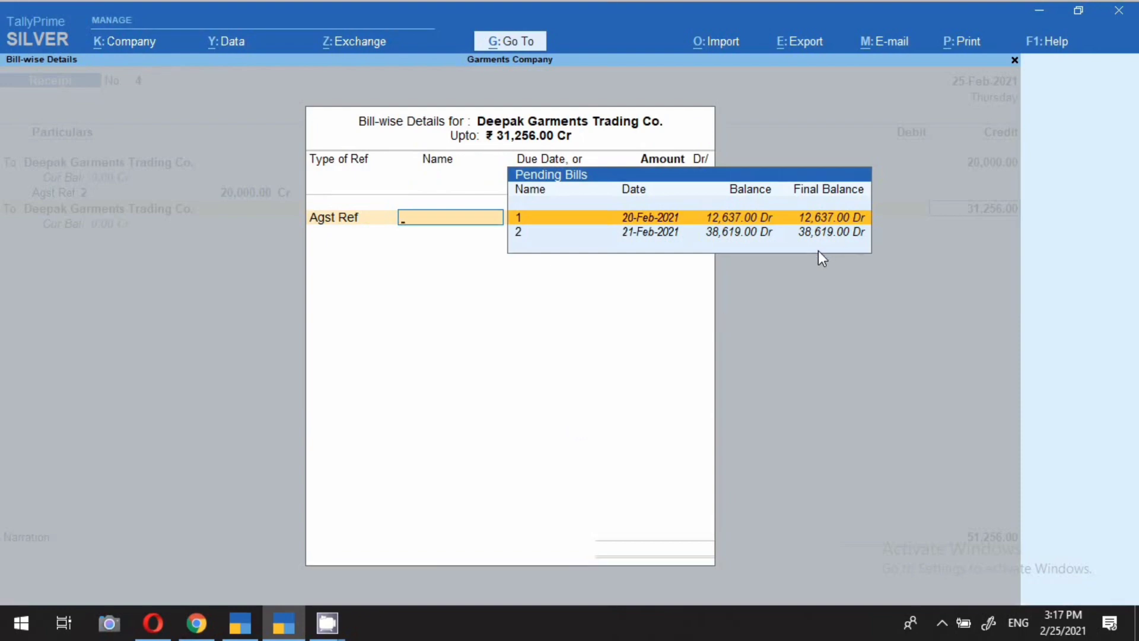
pyautogui.press('Return')
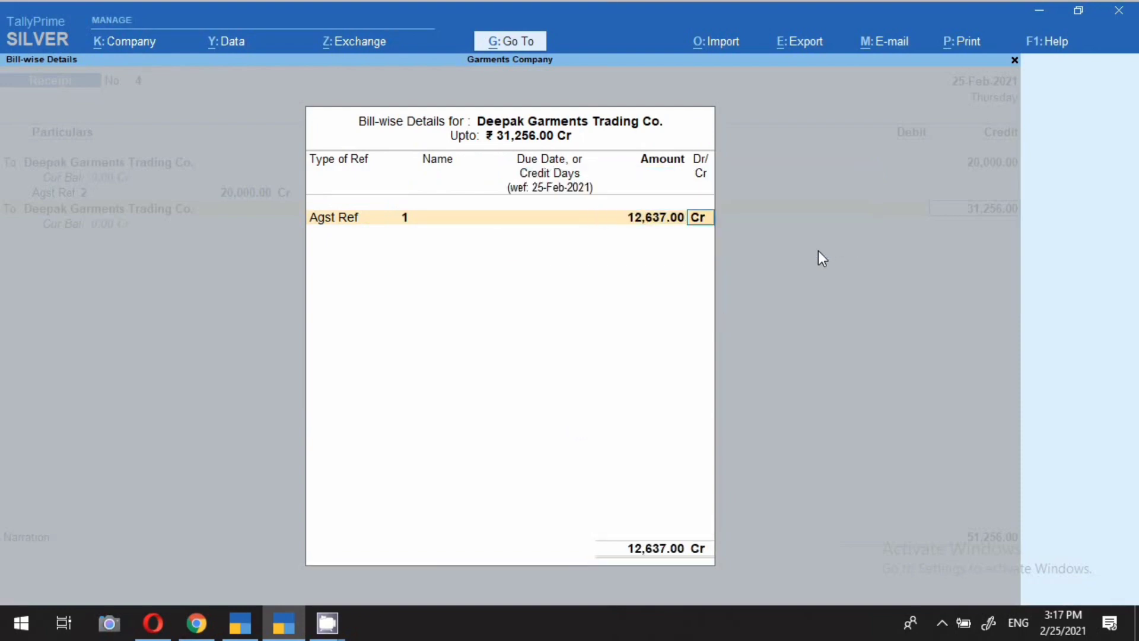
pyautogui.press('Return')
pyautogui.press('Return')
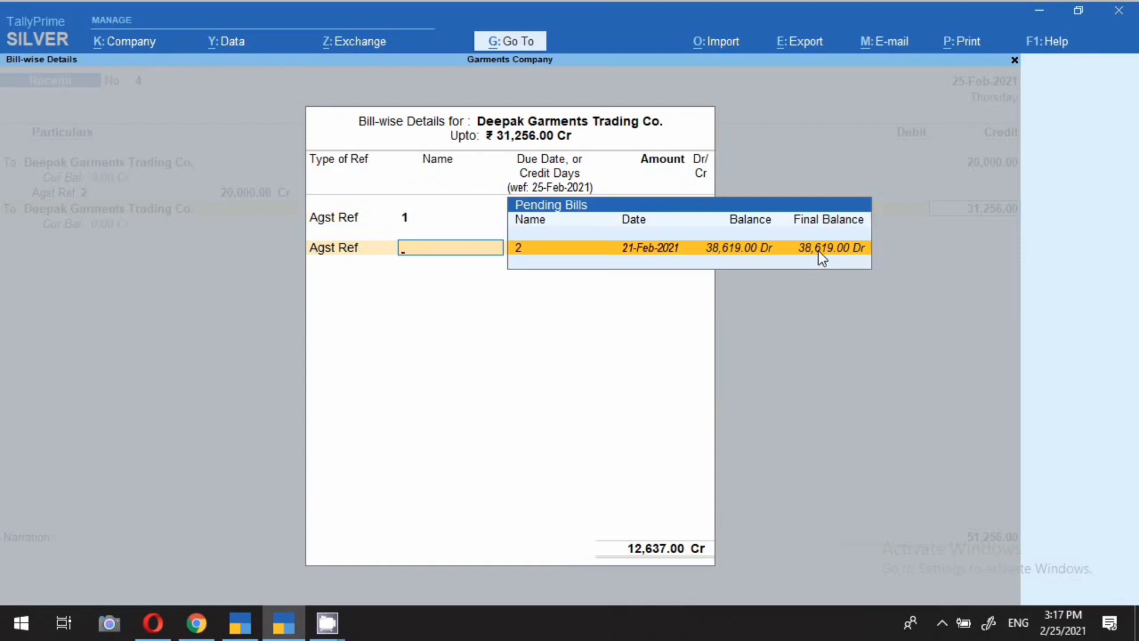
pyautogui.press('Return')
pyautogui.press('Return')
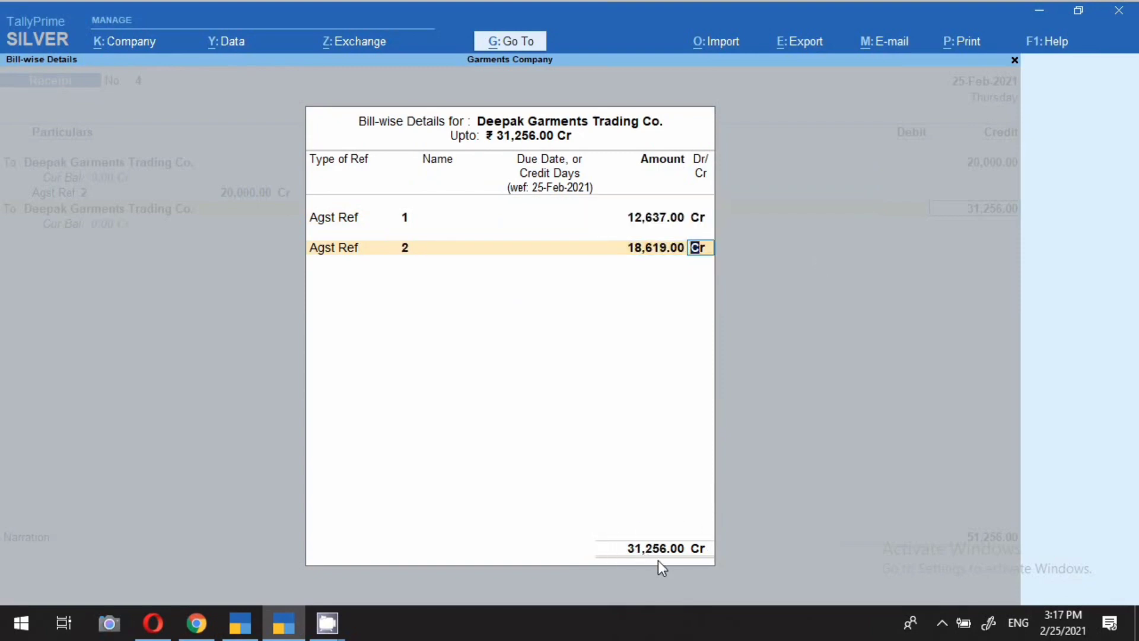
pyautogui.press('Return')
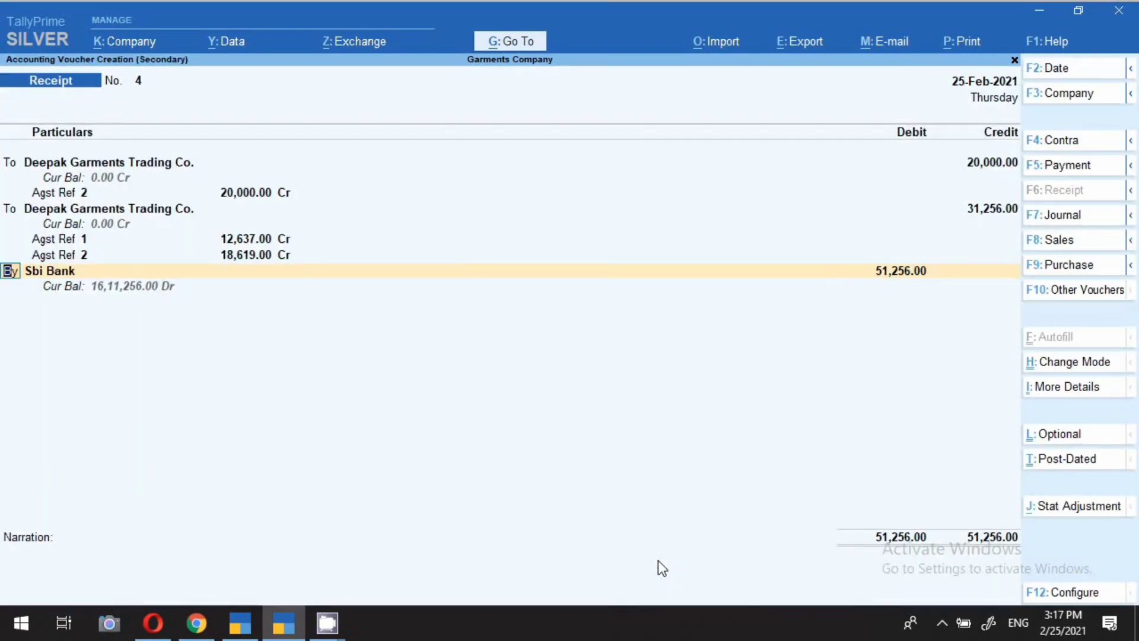
# Step: Replace Sbi Bank with Cash on the debit line and debit it with 20,000
pyautogui.press('Return')
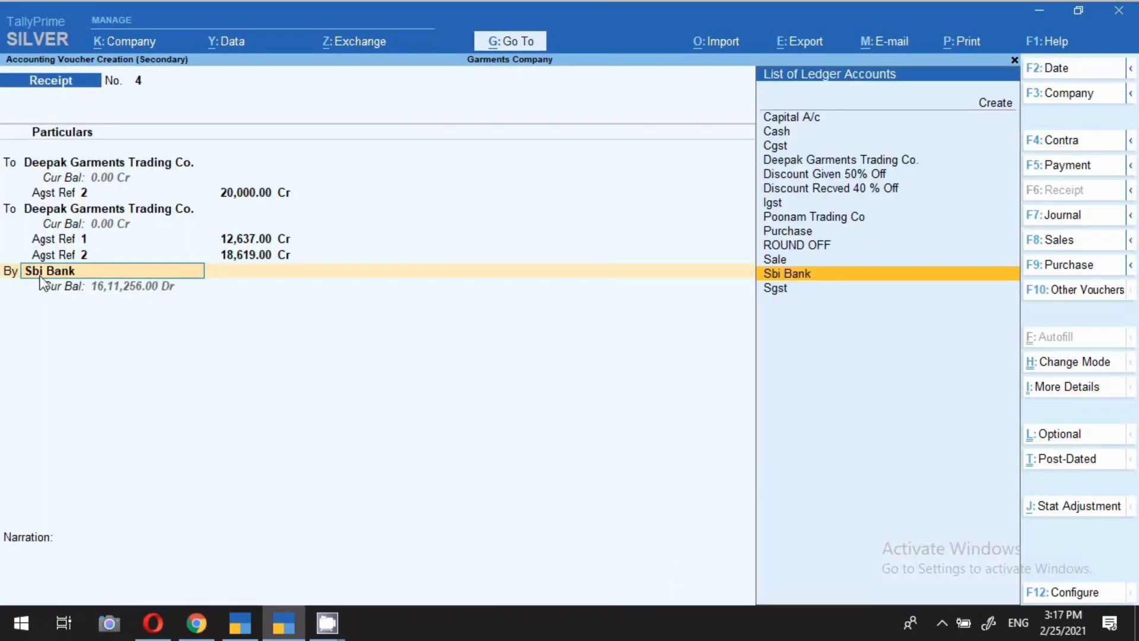
pyautogui.write('c')
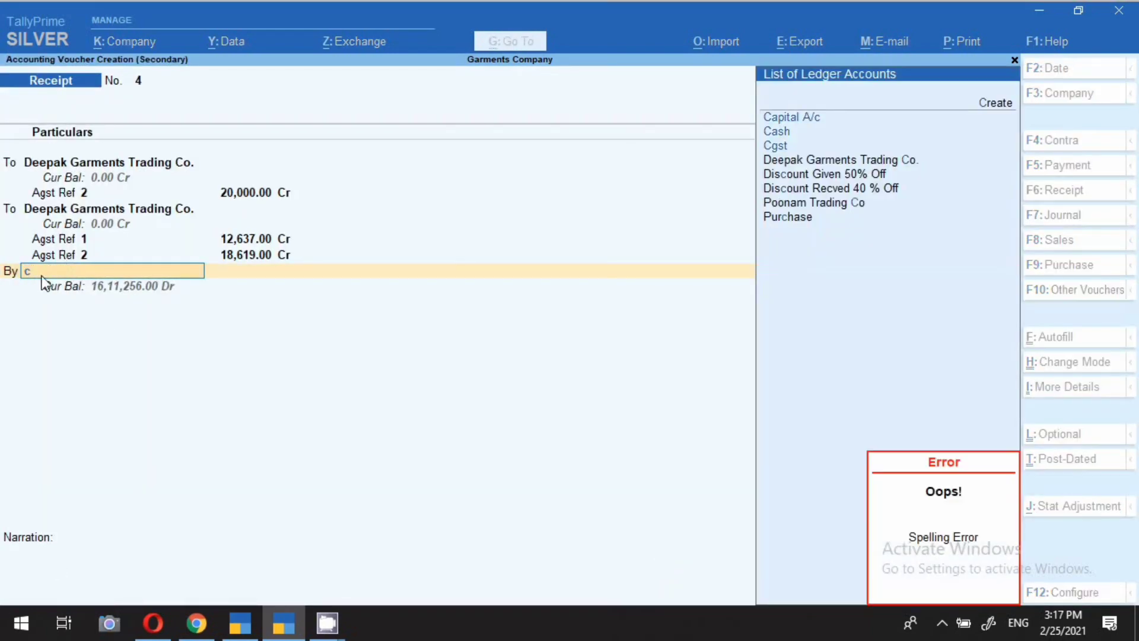
pyautogui.press('Down')
pyautogui.press('Return')
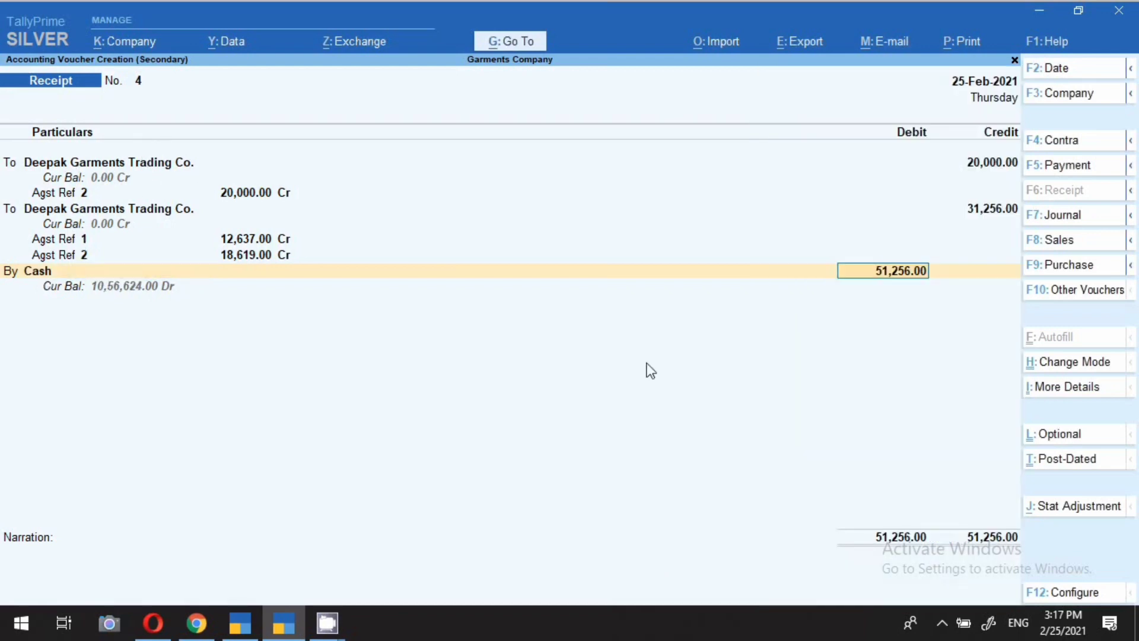
pyautogui.write('20000')
pyautogui.press('Return')
# Step: Debit the Sbi Bank ledger with the remaining 31,256 on the next line
pyautogui.press('Return')
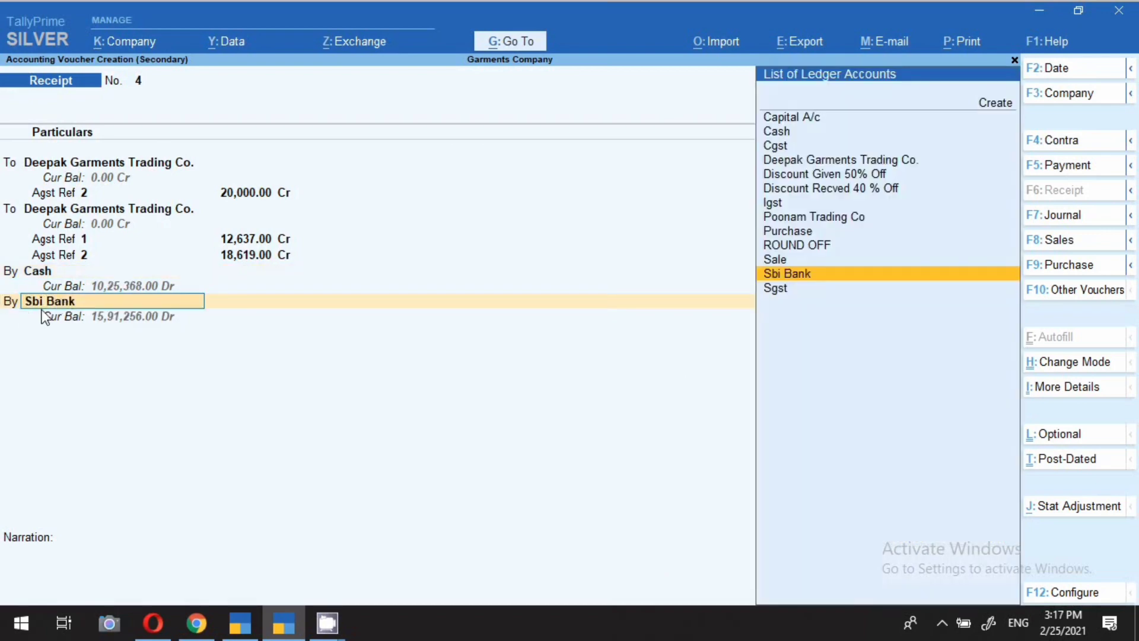
pyautogui.press('Return')
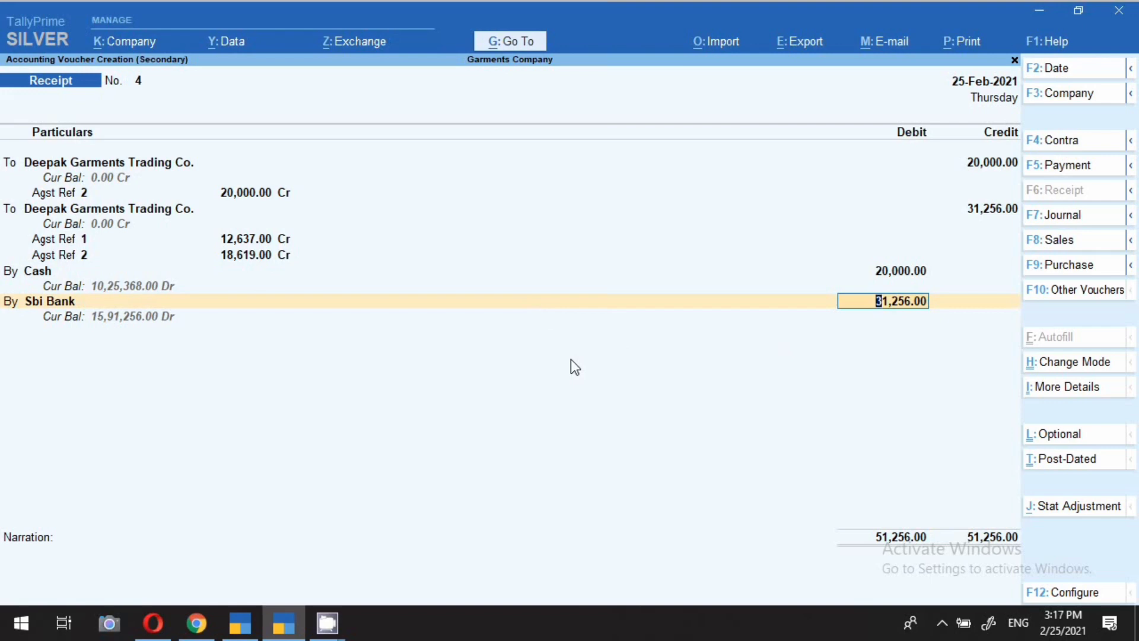
pyautogui.press('Return')
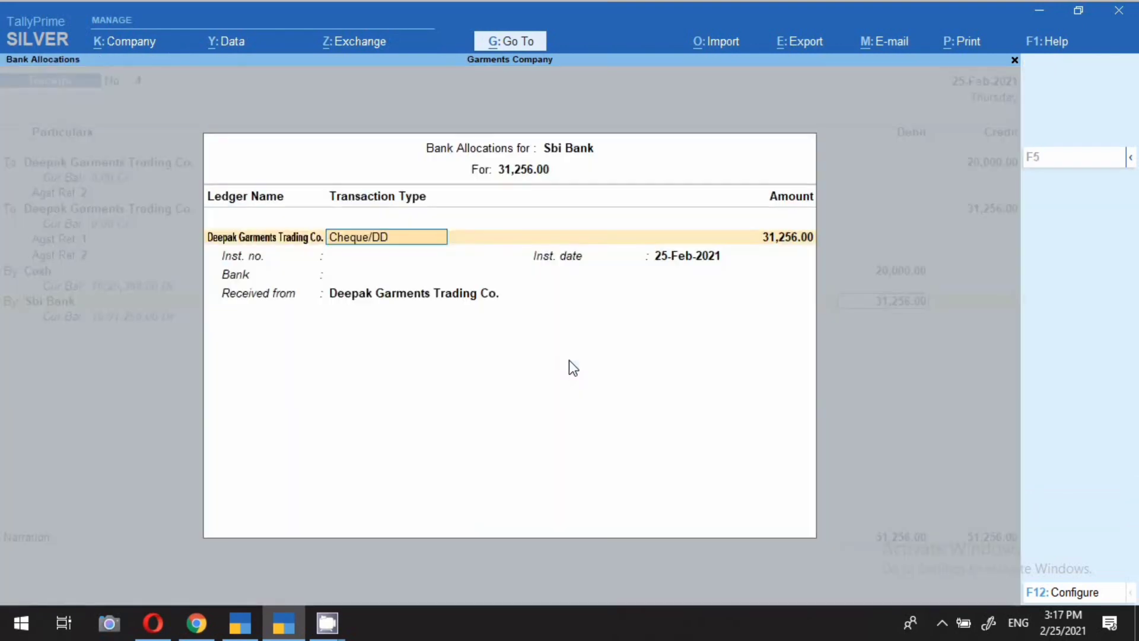
# Step: Allocate the 31,256 bank receipt as an e-Fund Transfer by NEFT dated 25-Feb-2021, leaving the instrument number and bank blank
pyautogui.press('Return')
pyautogui.press('Return')
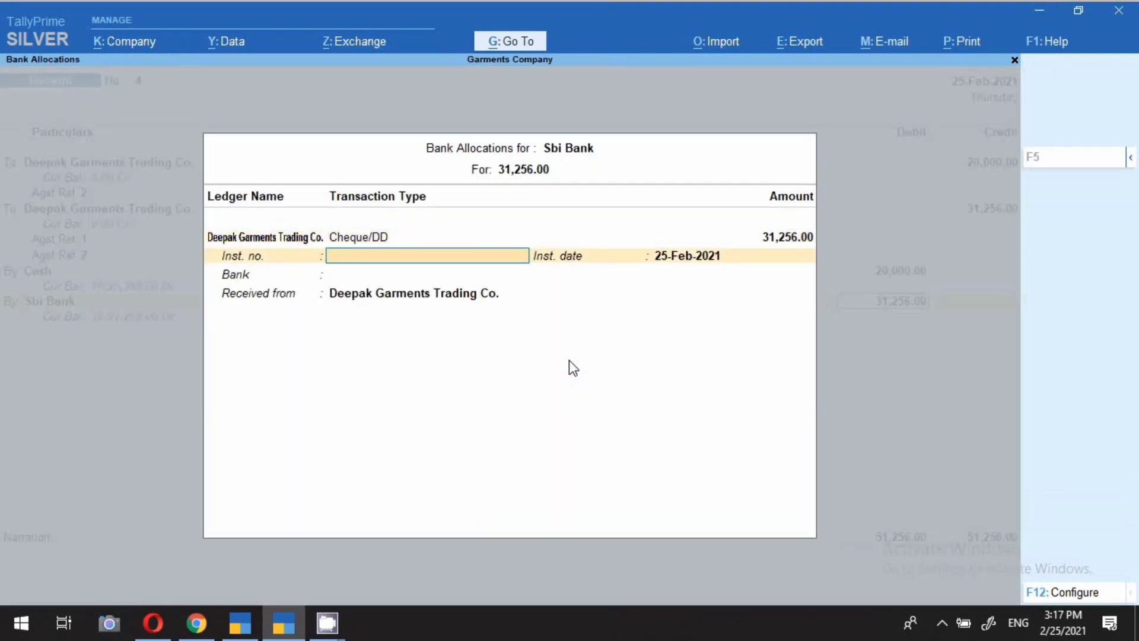
pyautogui.press('BackSpace')
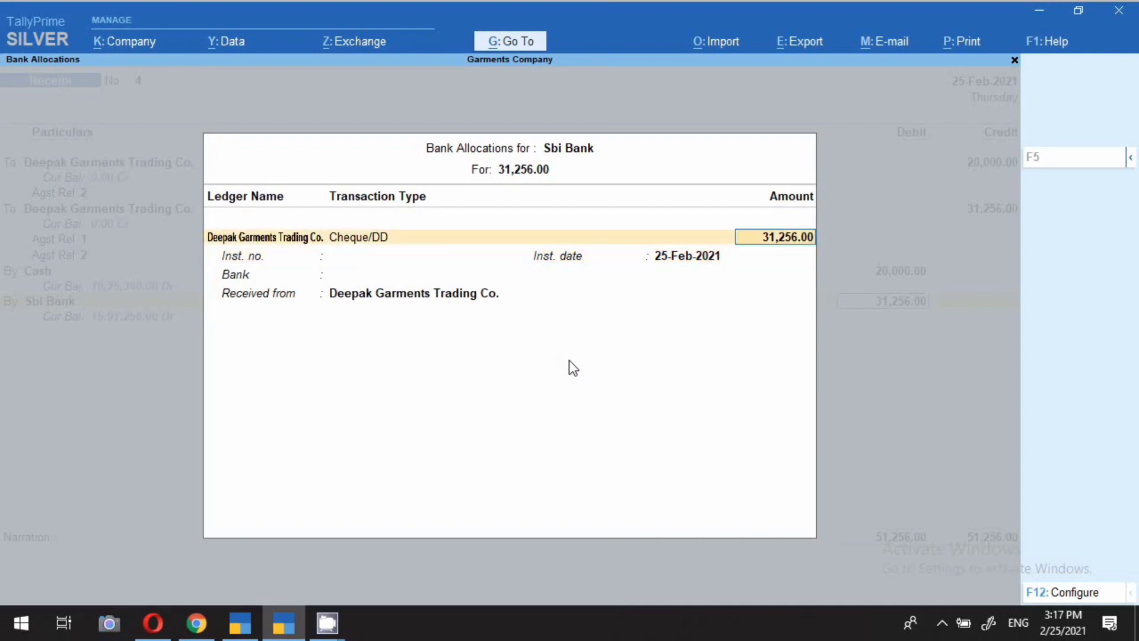
pyautogui.press('BackSpace')
pyautogui.press('Down')
pyautogui.press('Return')
pyautogui.press('Return')
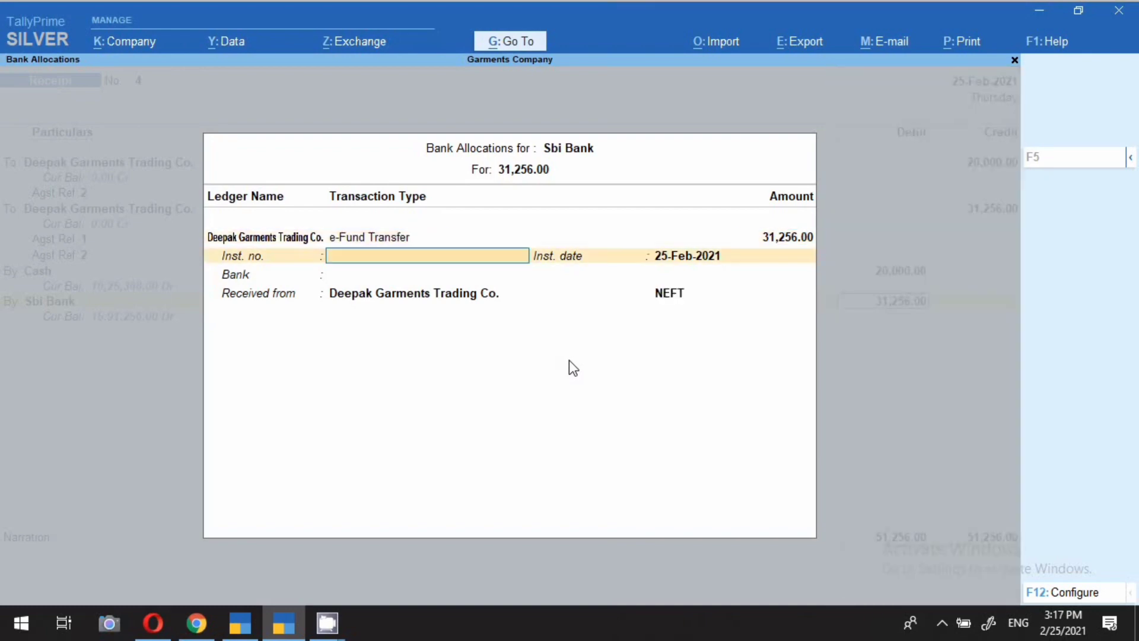
pyautogui.press('Return')
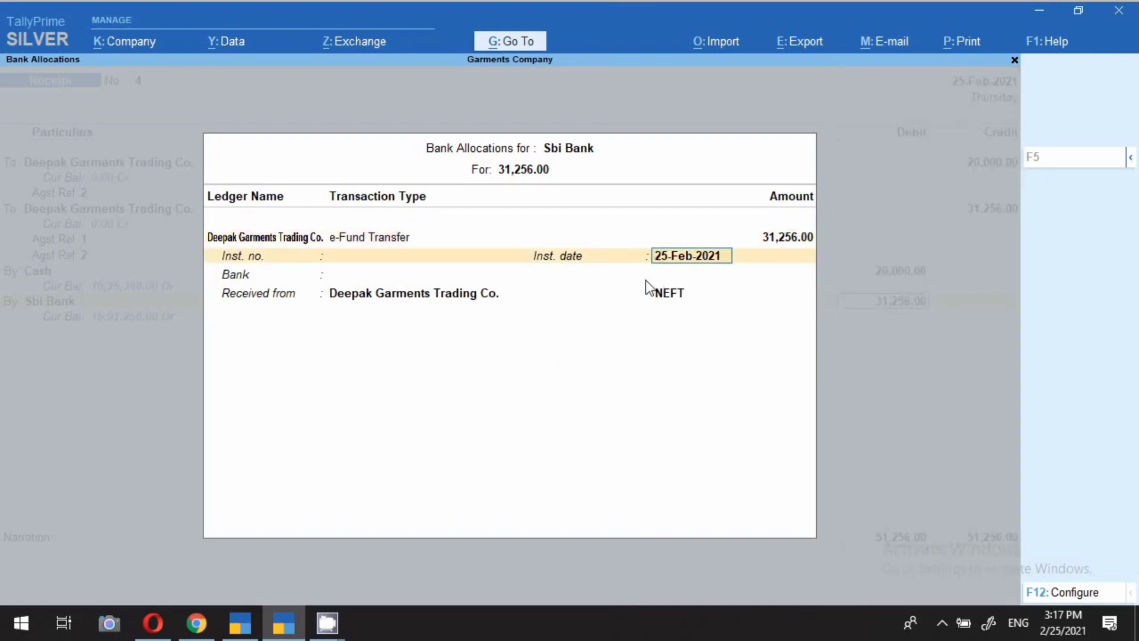
pyautogui.press('Return')
pyautogui.press('Return')
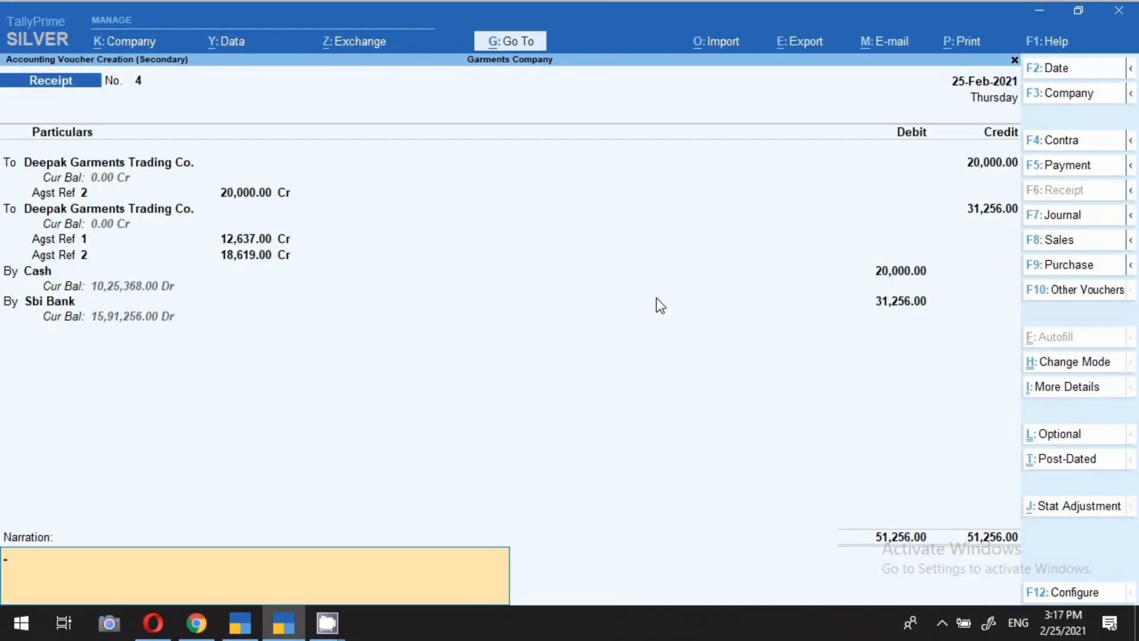
# Step: Add the narration "cash 20000/- neft 31256/-" to the receipt and save the voucher
pyautogui.write('cash 20000/-   nef')
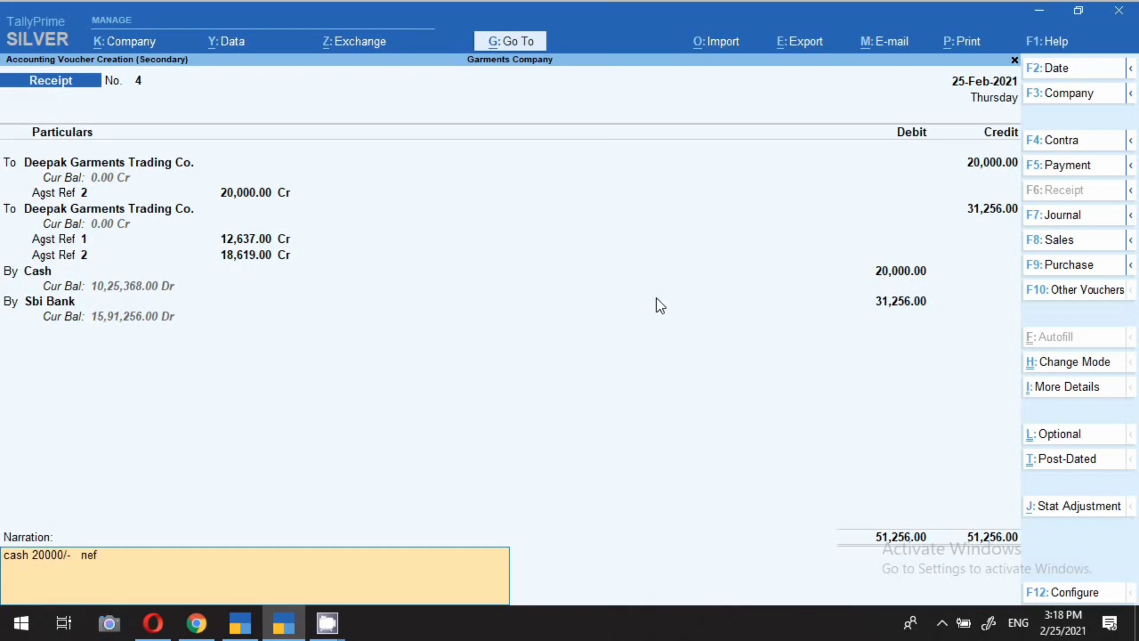
pyautogui.write('t 31256/-')
pyautogui.press('Return')
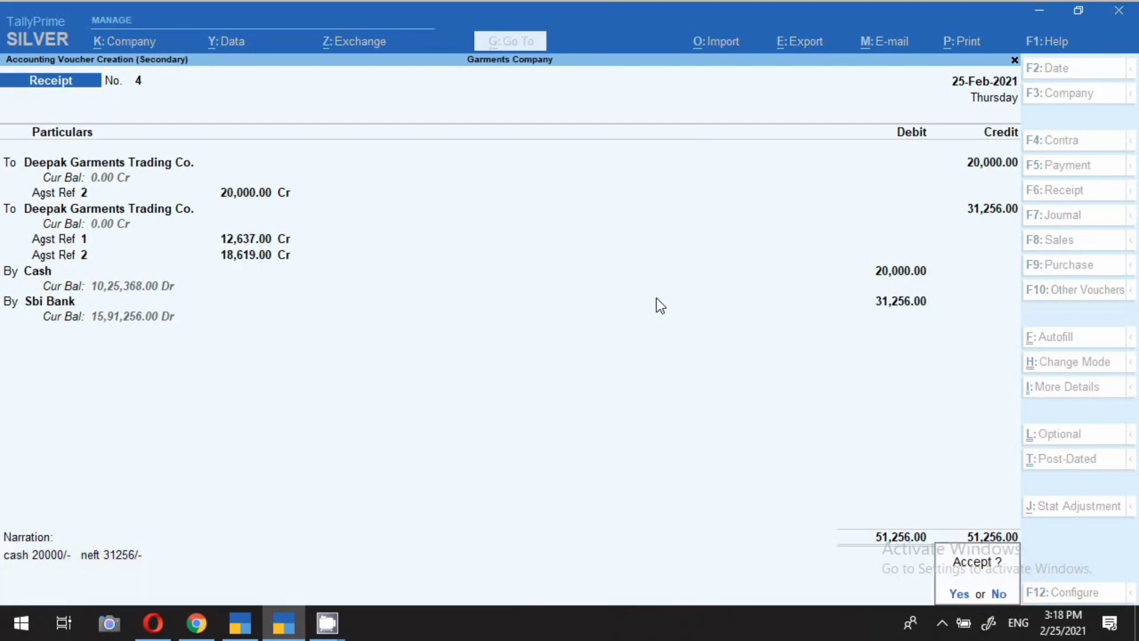
pyautogui.press('Return')
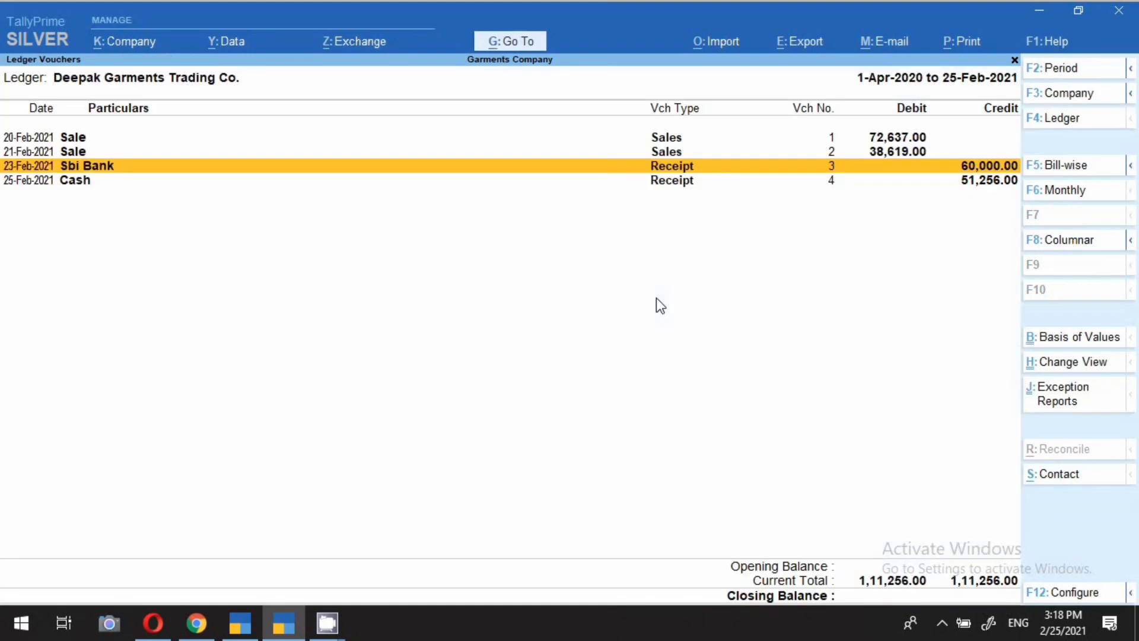
# Step: Start a separate receipt dated 25-Feb-2021 and credit Deepak Garments Trading Co. with 20,000
pyautogui.click(657, 181)
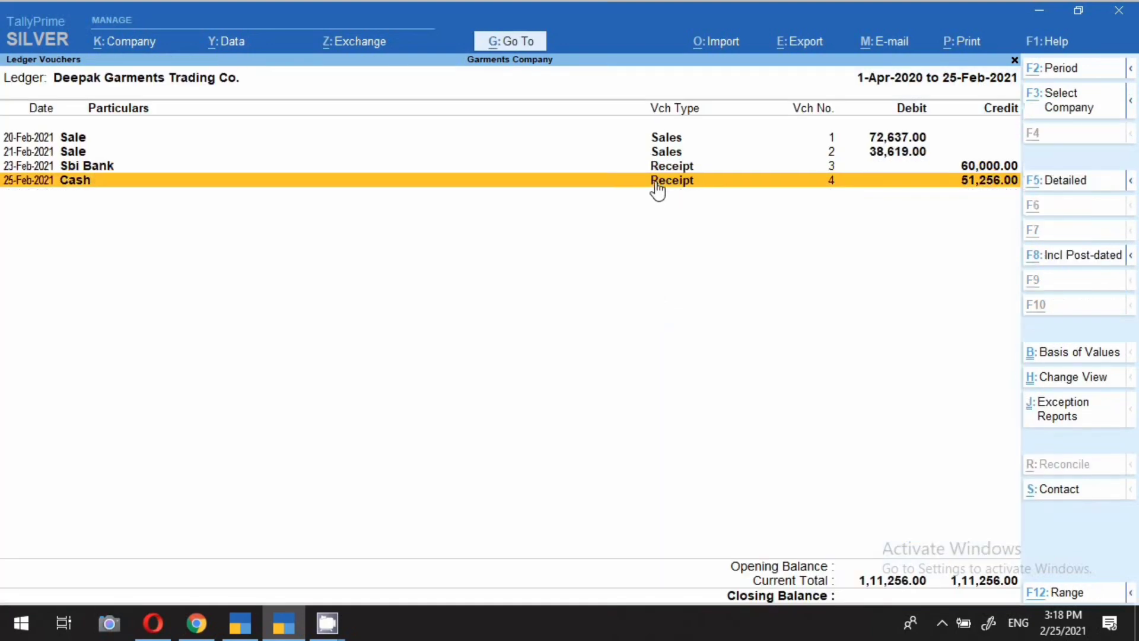
pyautogui.hotkey('alt', 'a')
pyautogui.press('F2')
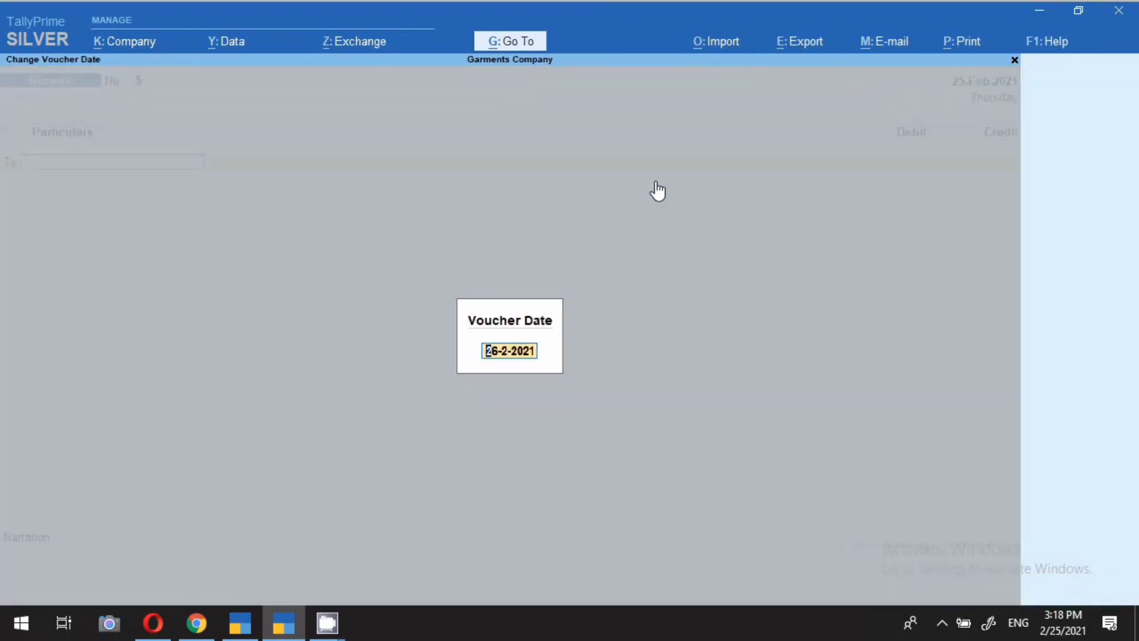
pyautogui.write('25.2')
pyautogui.press('Return')
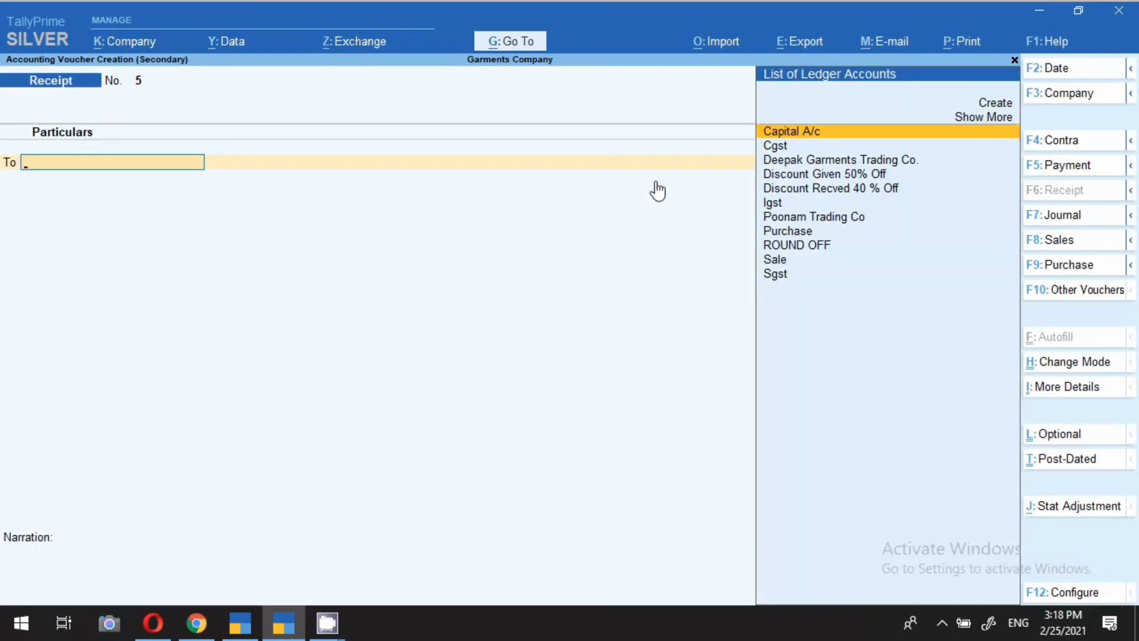
pyautogui.write('dee')
pyautogui.press('Return')
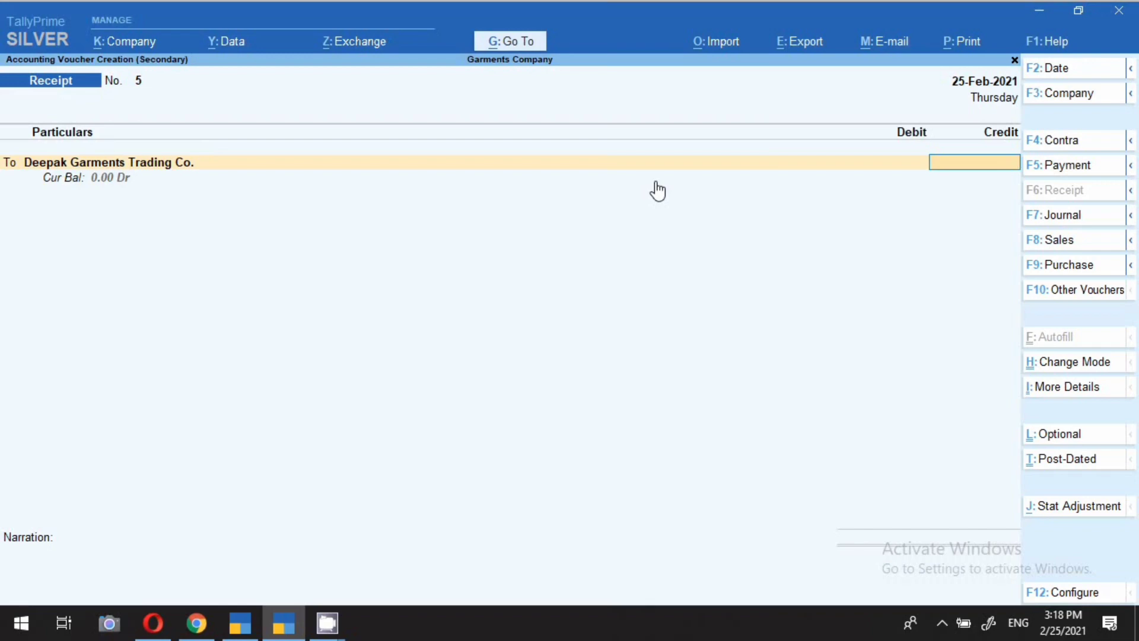
pyautogui.write('2000')
pyautogui.press('Return')
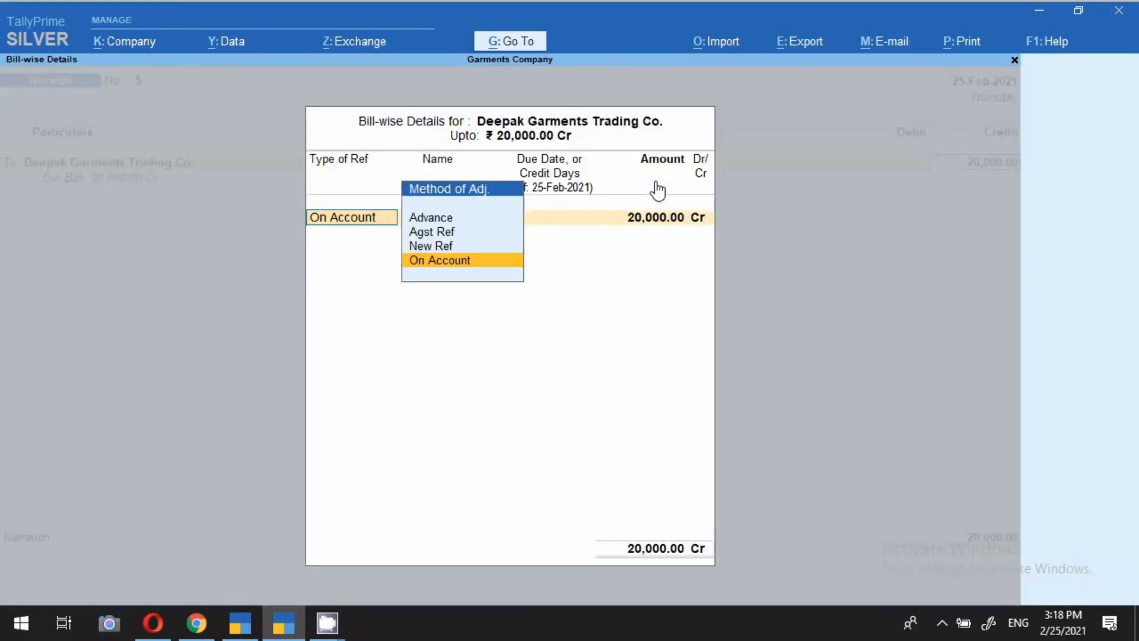
# Step: Allocate the 20,000 credit as a New Ref with the suggested reference name and no due date
pyautogui.press('Up')
pyautogui.press('Up')
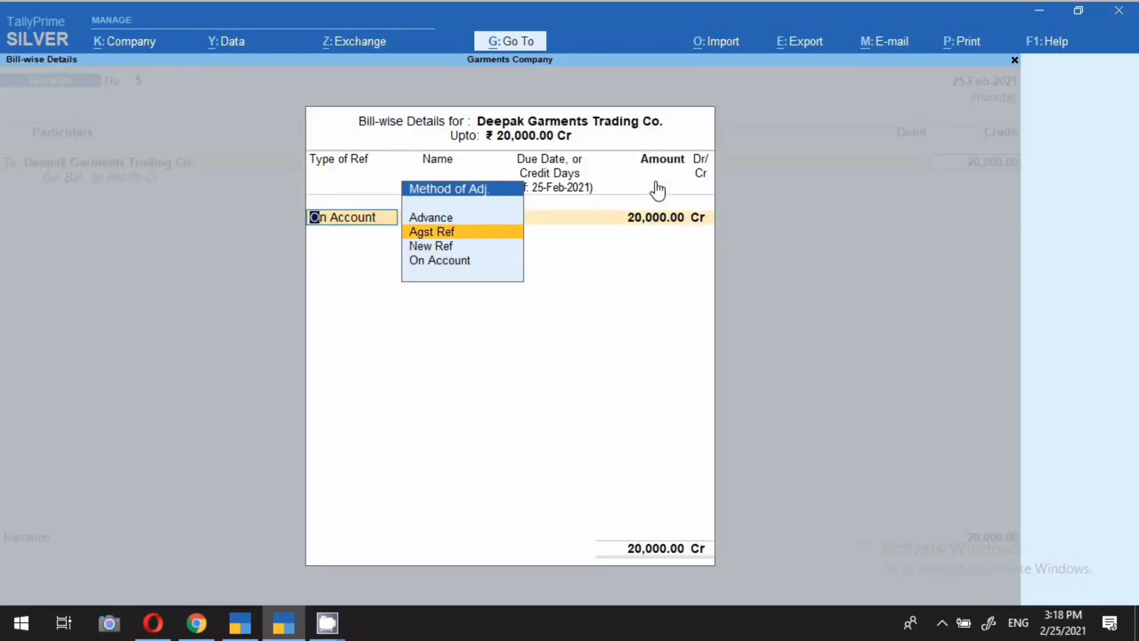
pyautogui.press('Down')
pyautogui.press('Return')
pyautogui.press('Return')
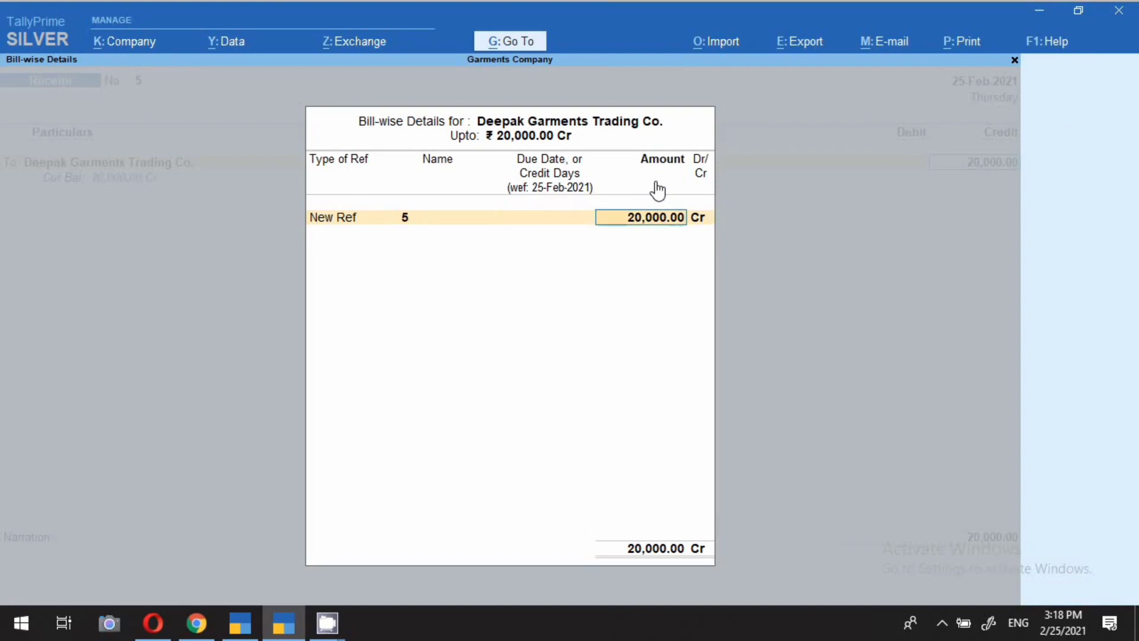
pyautogui.press('Return')
pyautogui.press('Return')
pyautogui.press('Return')
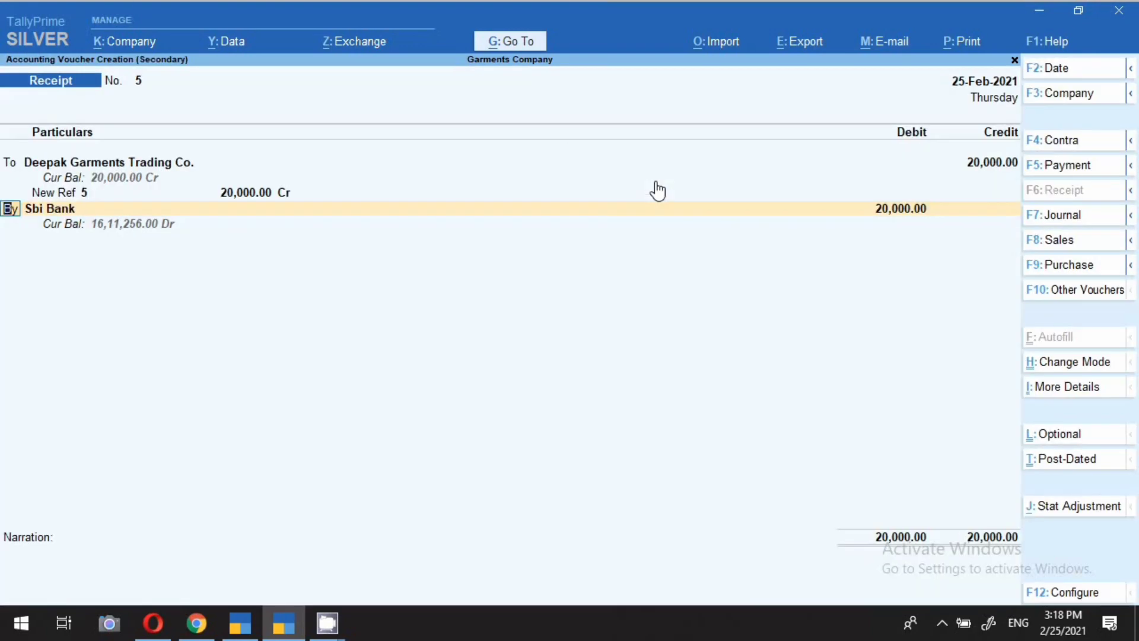
# Step: Debit Cash with 20,000 in place of Sbi Bank, and quit the receipt without saving
pyautogui.write('Cash')
pyautogui.press('Return')
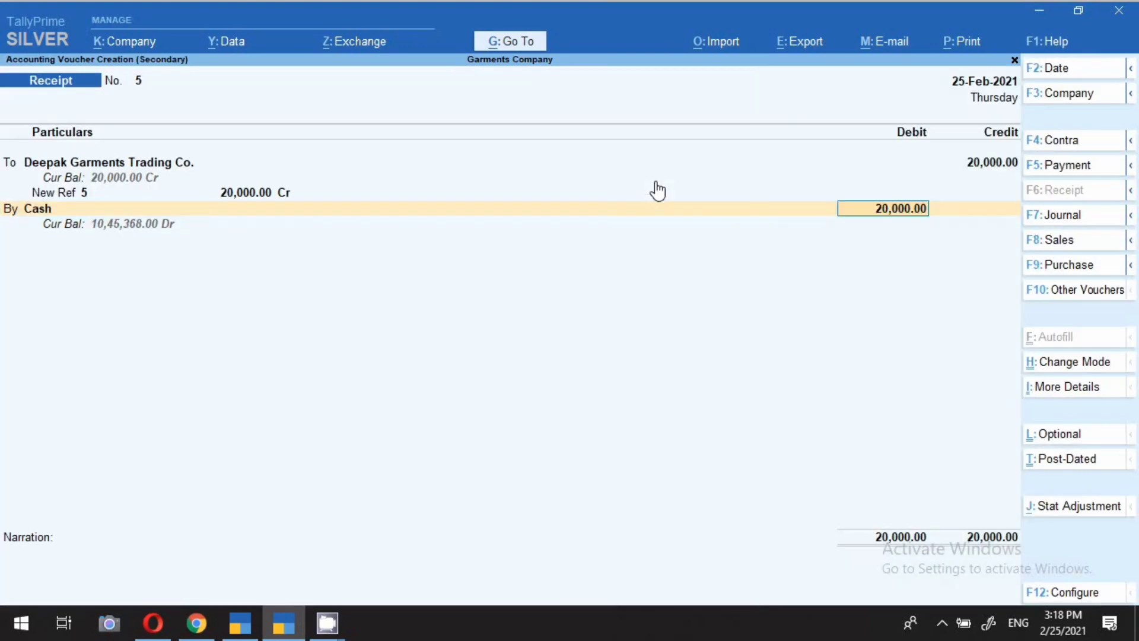
pyautogui.press('Return')
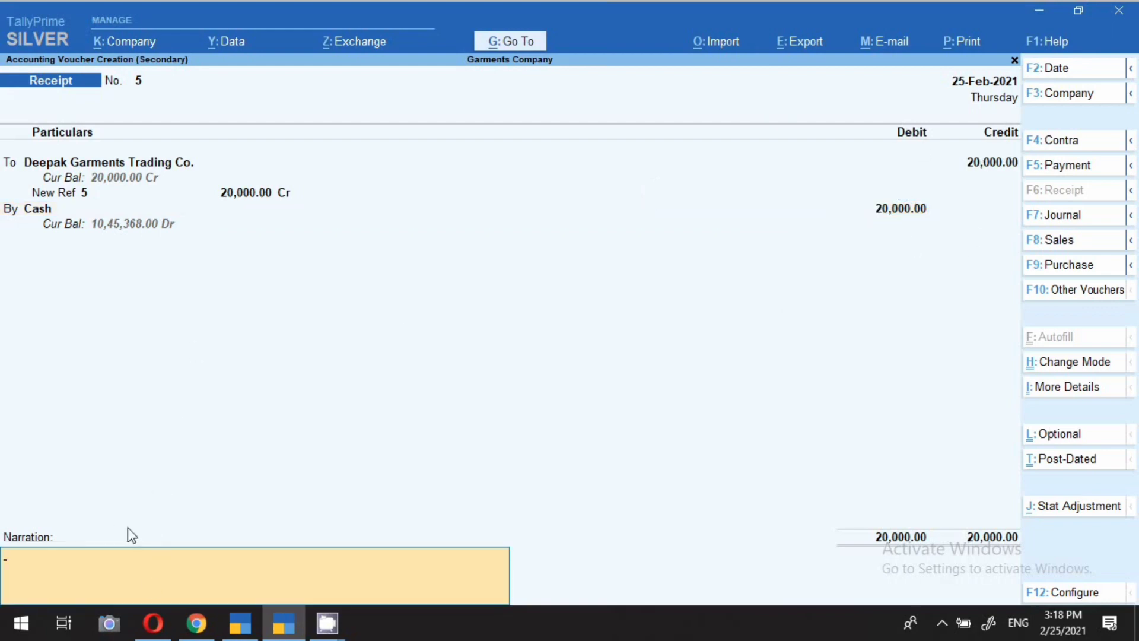
pyautogui.press('Escape')
pyautogui.press('y')
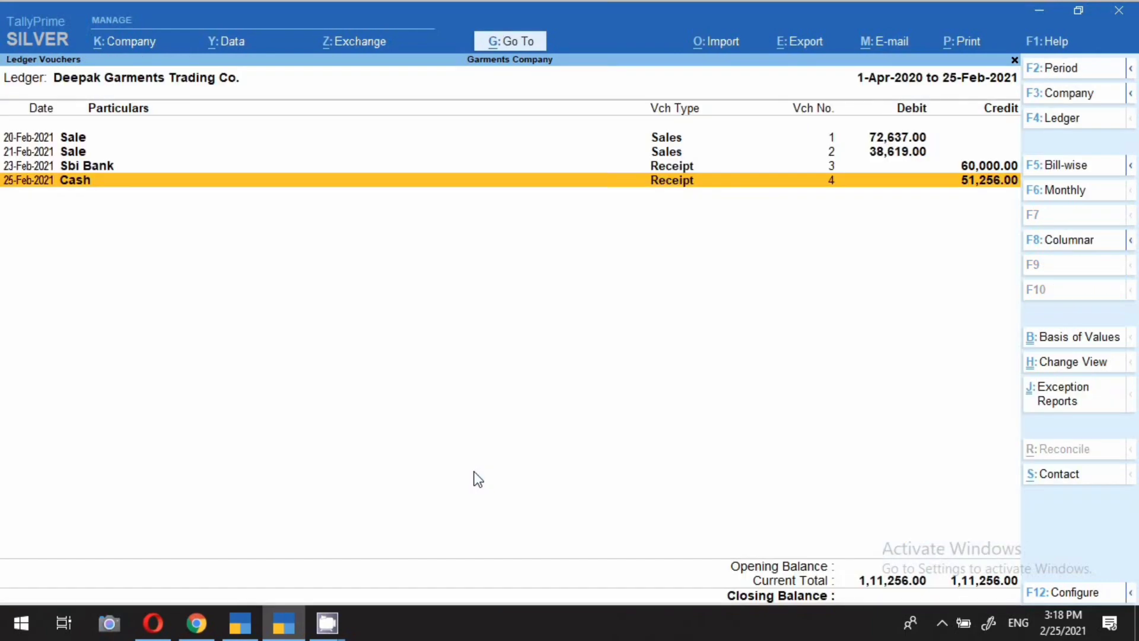
# Step: Start another receipt dated 25-Feb-2021 and credit Deepak Garments Trading Co. with 31,256
pyautogui.hotkey('alt', 'a')
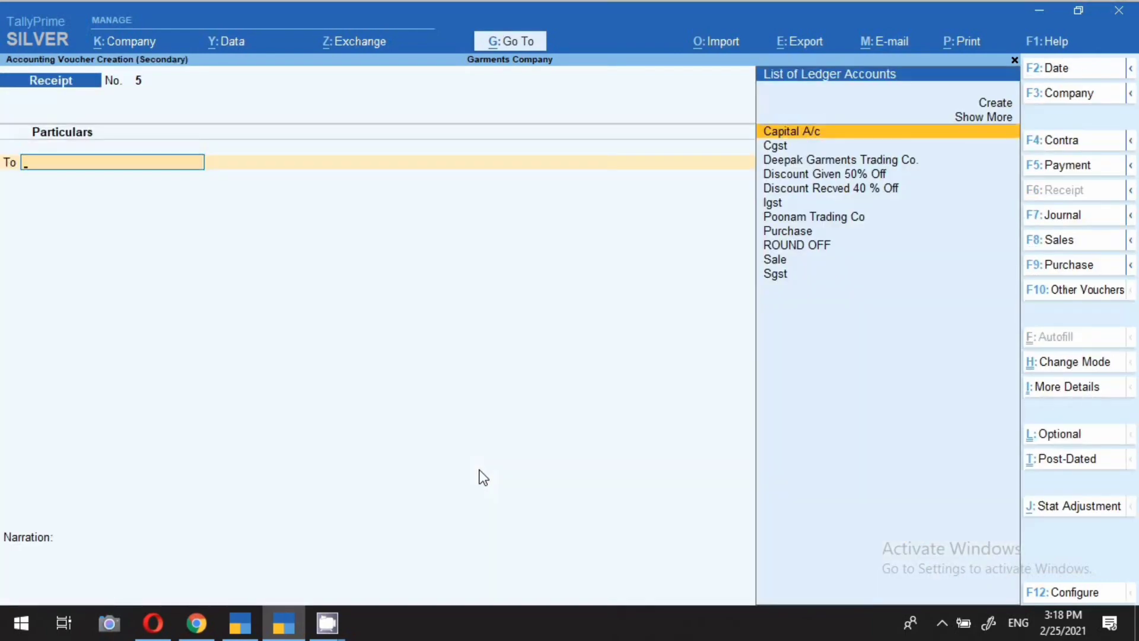
pyautogui.press('F2')
pyautogui.write('25.2')
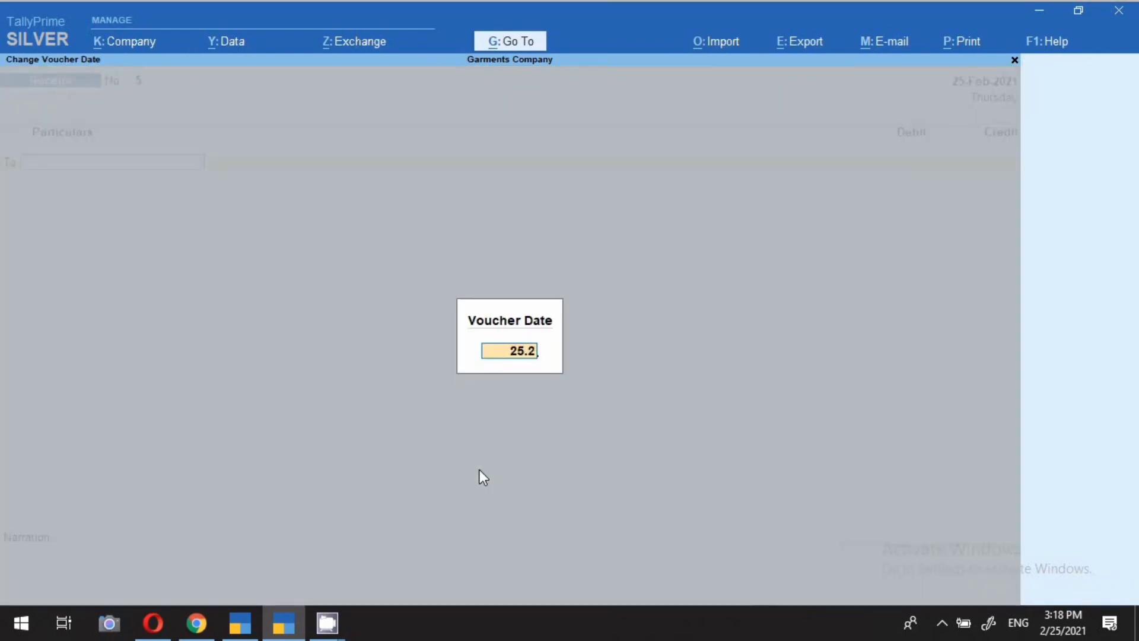
pyautogui.press('Return')
pyautogui.write('Deep')
pyautogui.press('Return')
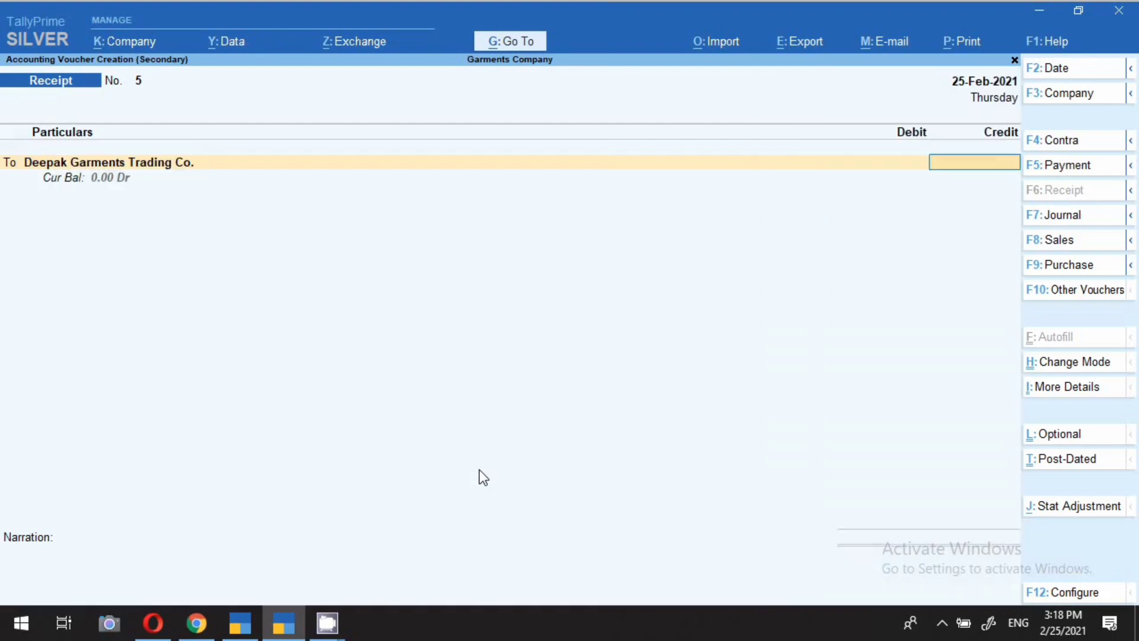
pyautogui.write('31256')
pyautogui.press('Return')
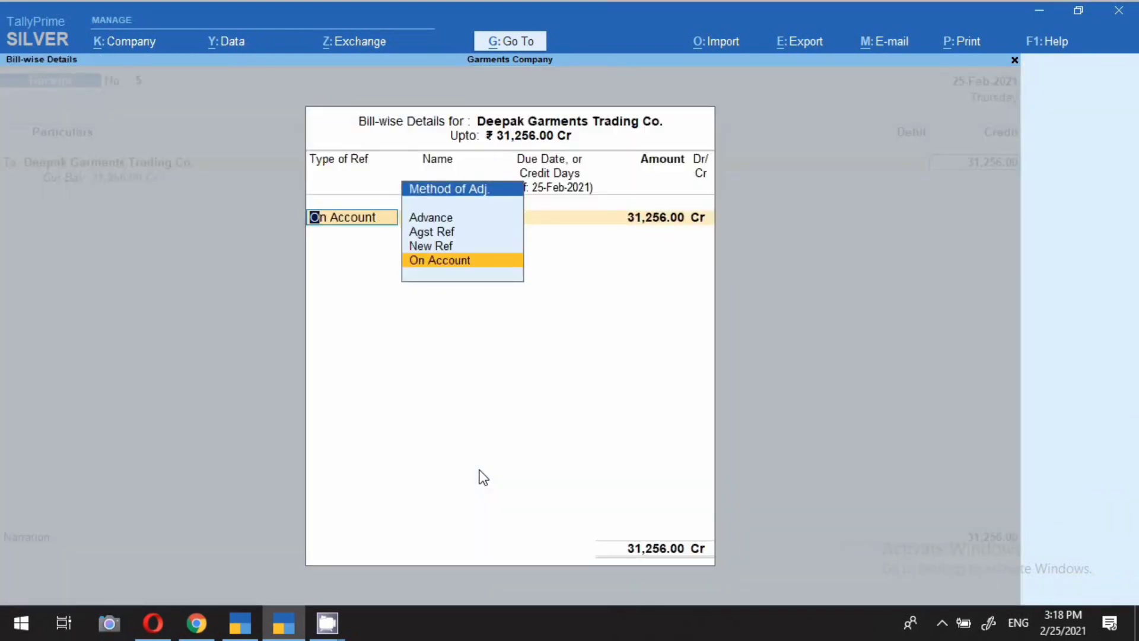
# Step: Allocate the 31,256 credit as a New Ref, keeping the suggested reference name and leaving the due date blank
pyautogui.press('Up')
pyautogui.press('Return')
pyautogui.press('Return')
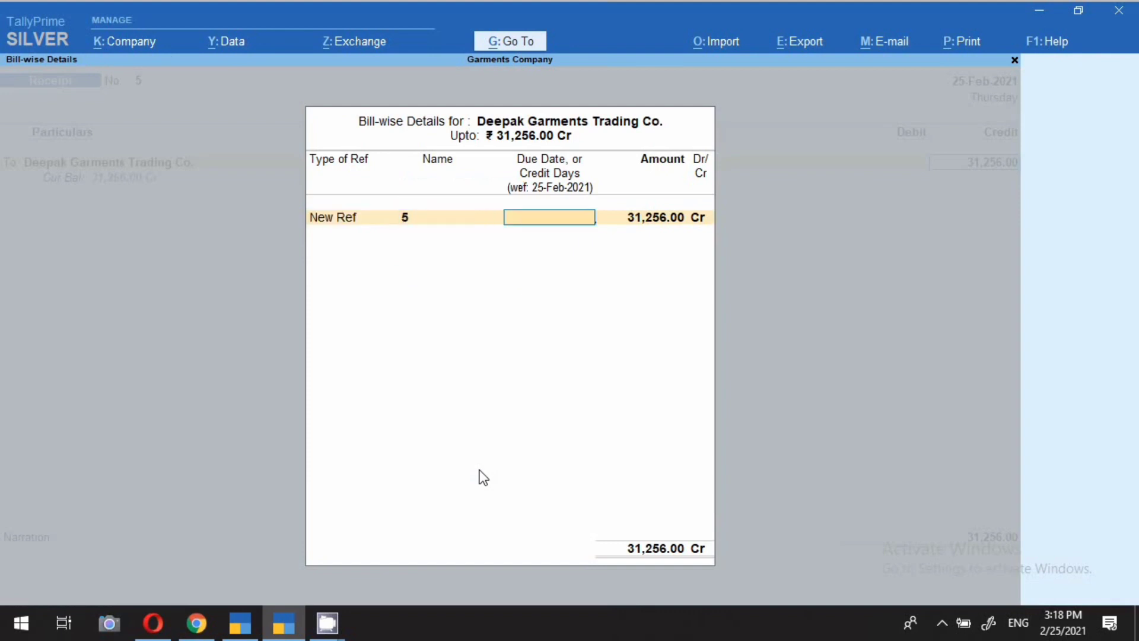
pyautogui.press('Return')
pyautogui.press('Return')
pyautogui.press('Return')
pyautogui.press('Return')
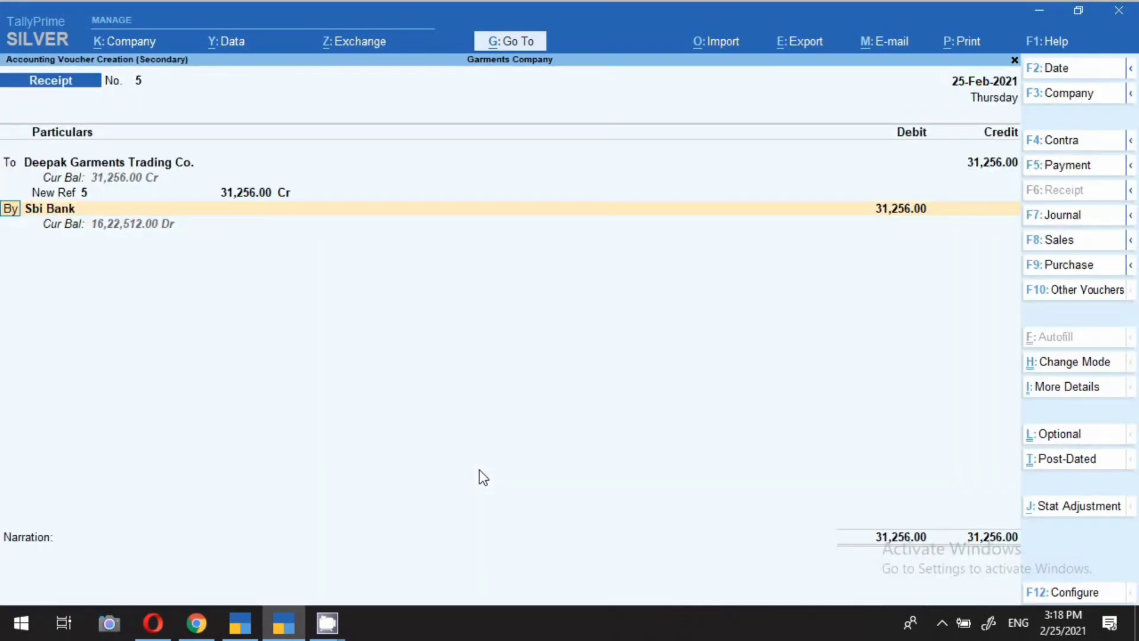
# Step: Debit Sbi Bank with 31,256 as an e-Fund Transfer by NEFT with bank Not Applicable, and quit the receipt without saving
pyautogui.press('Return')
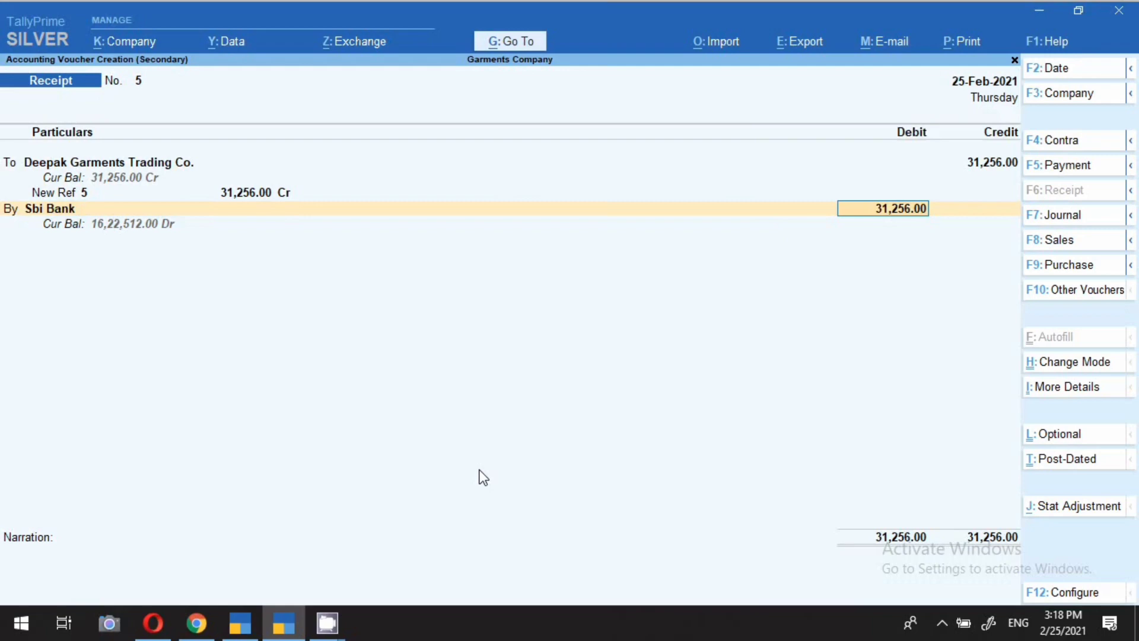
pyautogui.press('Return')
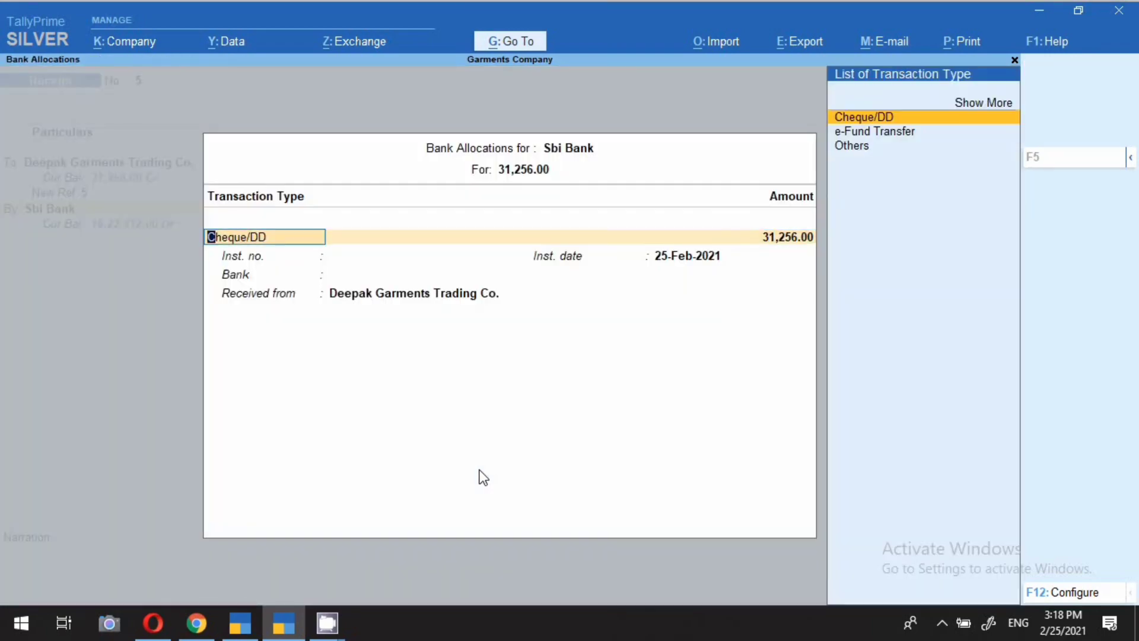
pyautogui.press('Down')
pyautogui.press('Return')
pyautogui.press('Return')
pyautogui.press('Return')
pyautogui.press('Return')
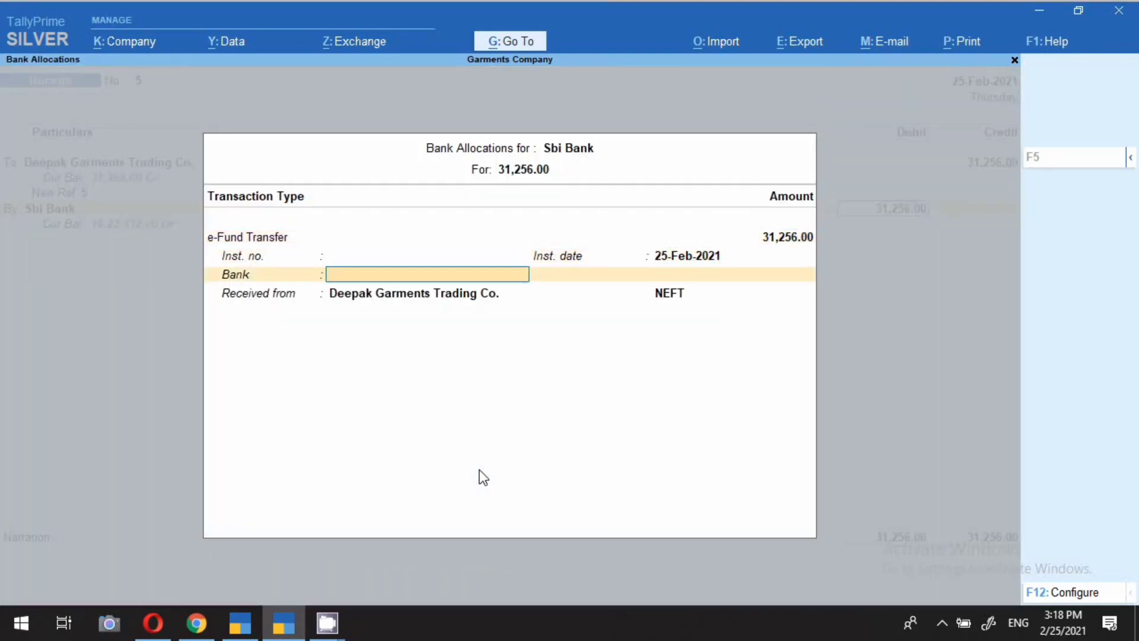
pyautogui.press('Return')
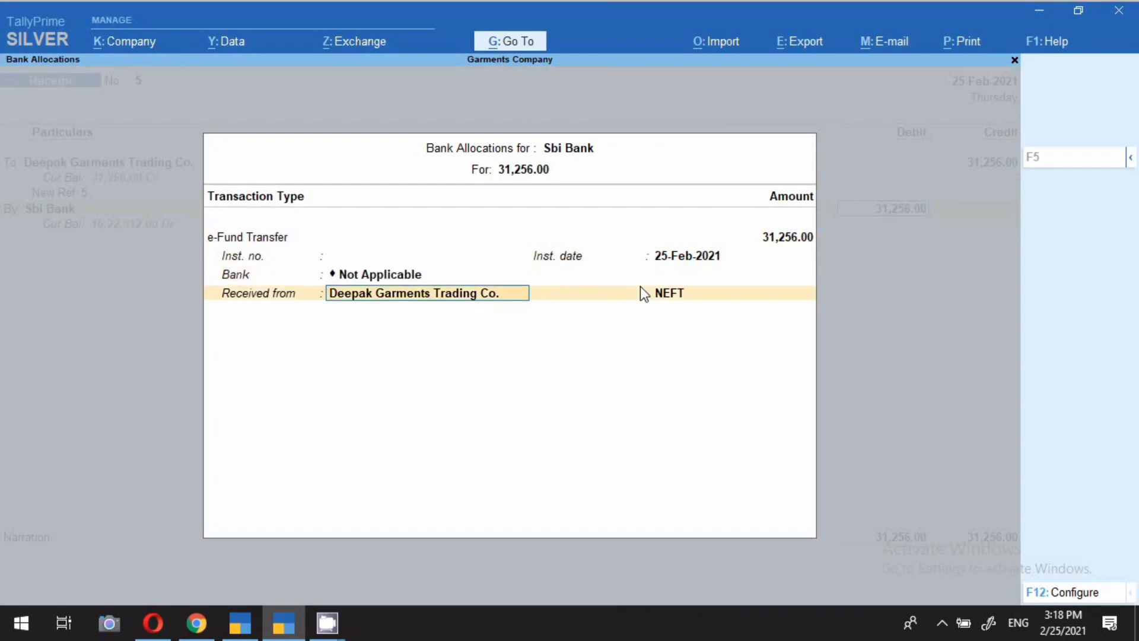
pyautogui.press('Return')
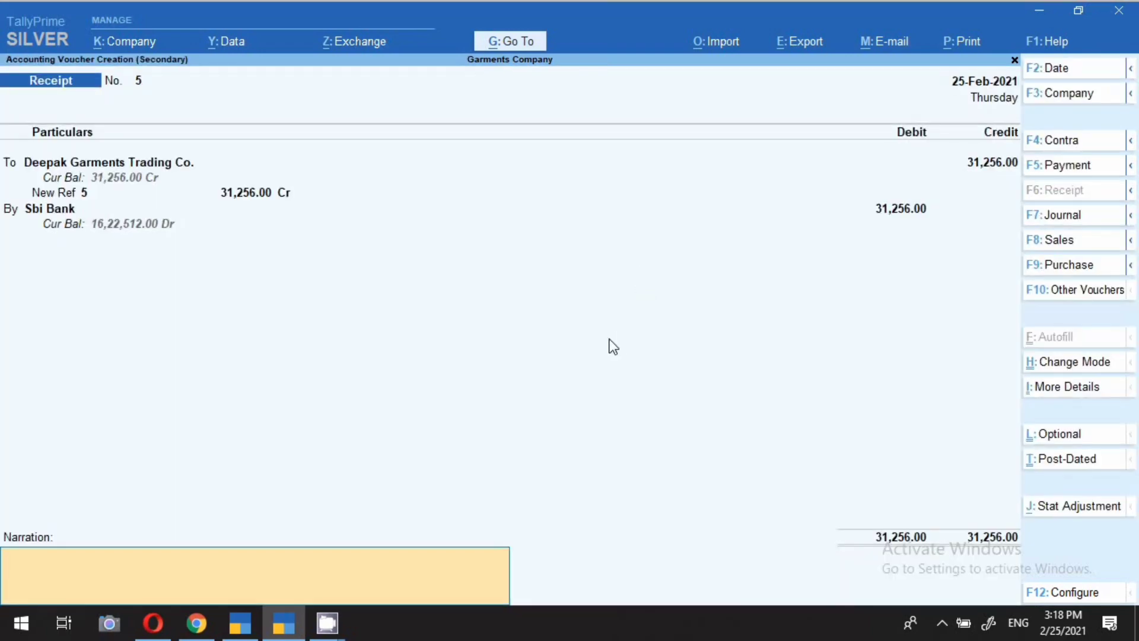
pyautogui.press('Escape')
pyautogui.press('y')
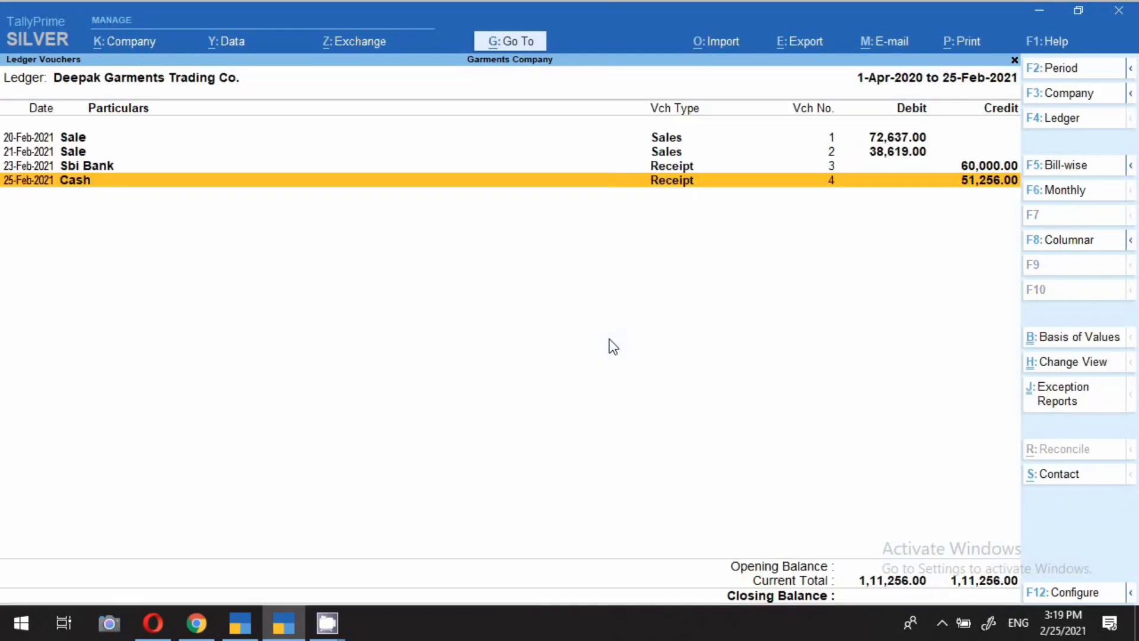
# Step: Reopen the combined 25-Feb-2021 receipt, review its Cash and Sbi Bank debit amounts, and close it without saving
pyautogui.press('Return')
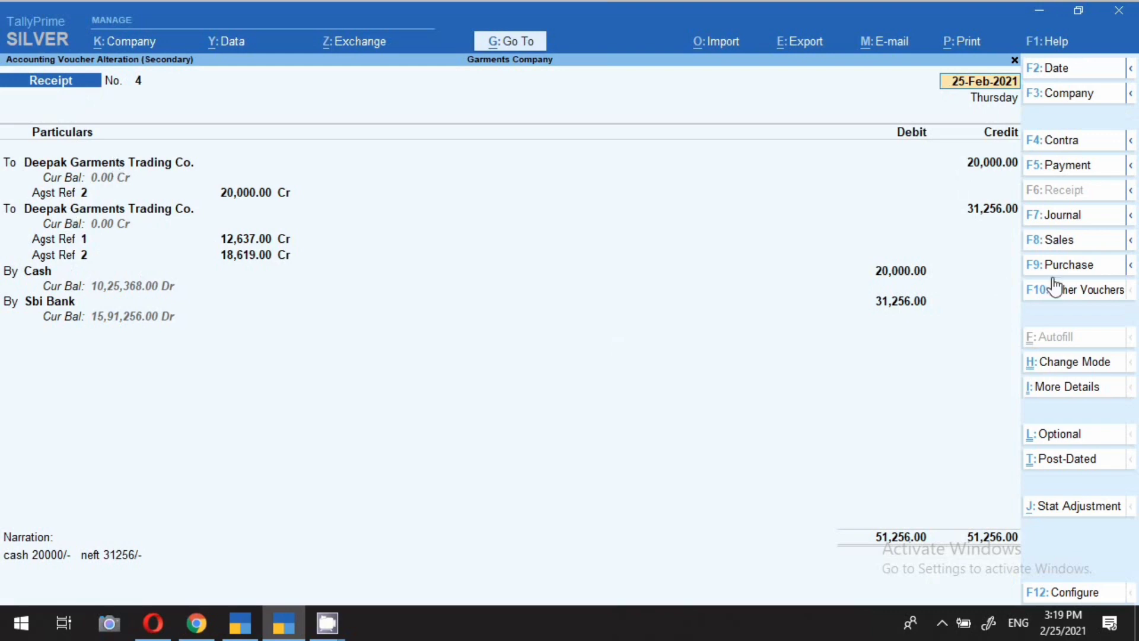
pyautogui.click(45, 275)
pyautogui.press('Return')
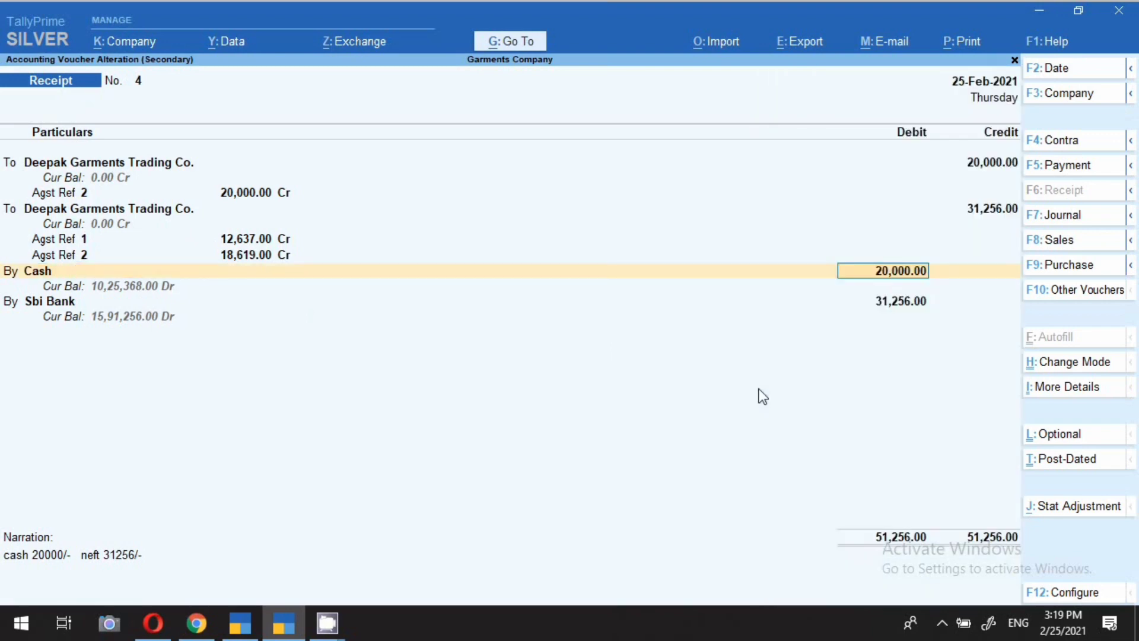
pyautogui.click(892, 303)
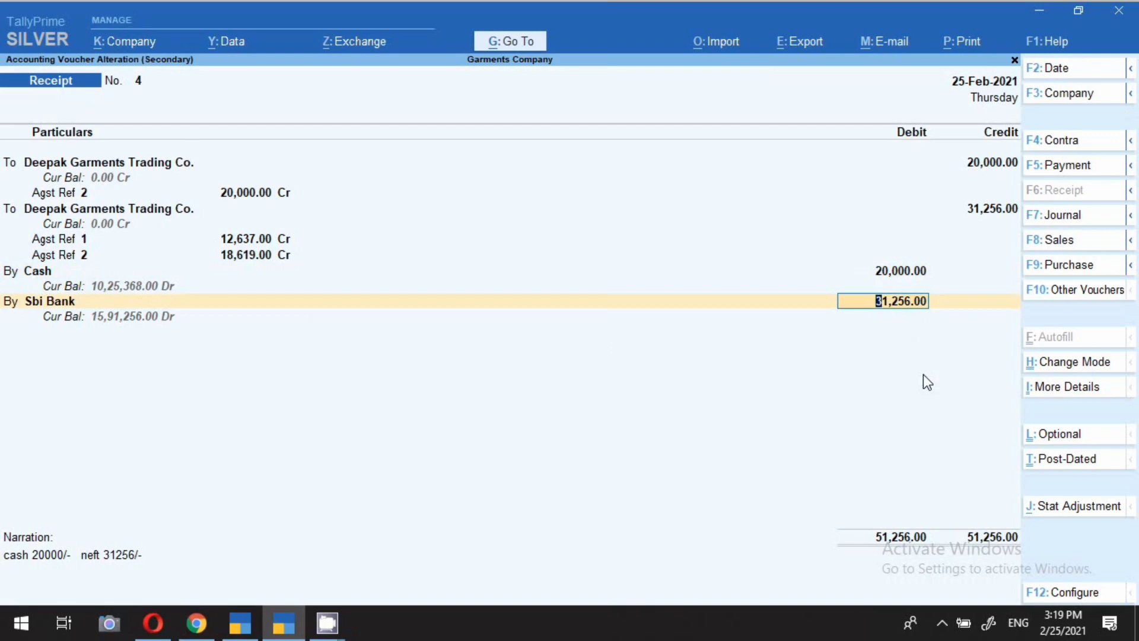
pyautogui.press('BackSpace')
pyautogui.press('Escape')
pyautogui.press('y')
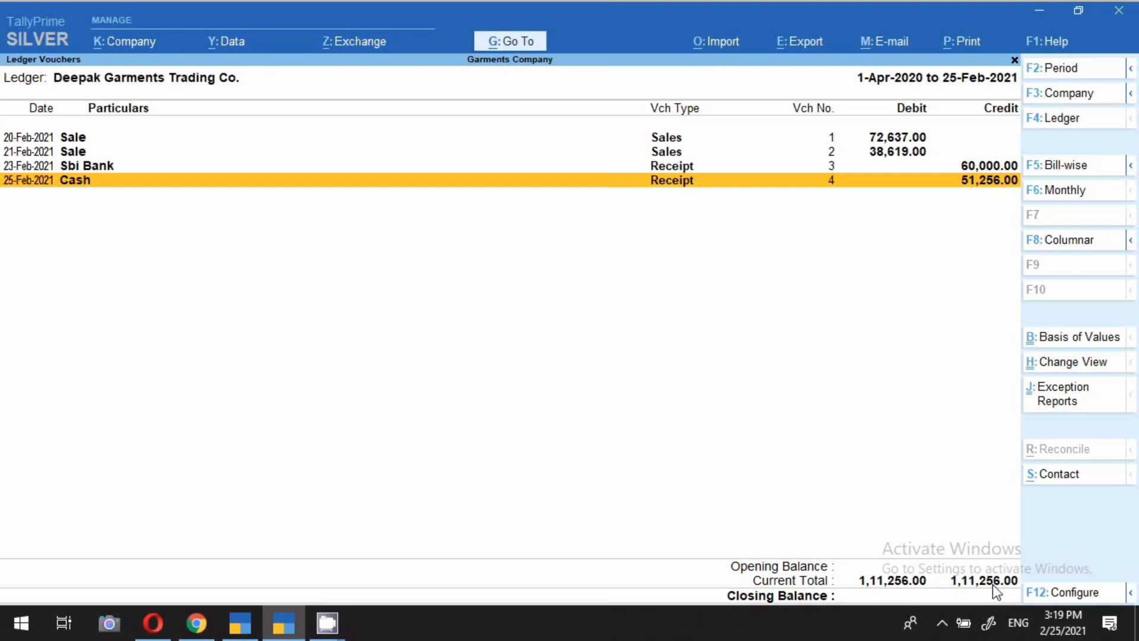
# Step: Check the bill-wise outstanding of Deepak Garments Trading Co., and return to the ledger selection
pyautogui.click(1053, 166)
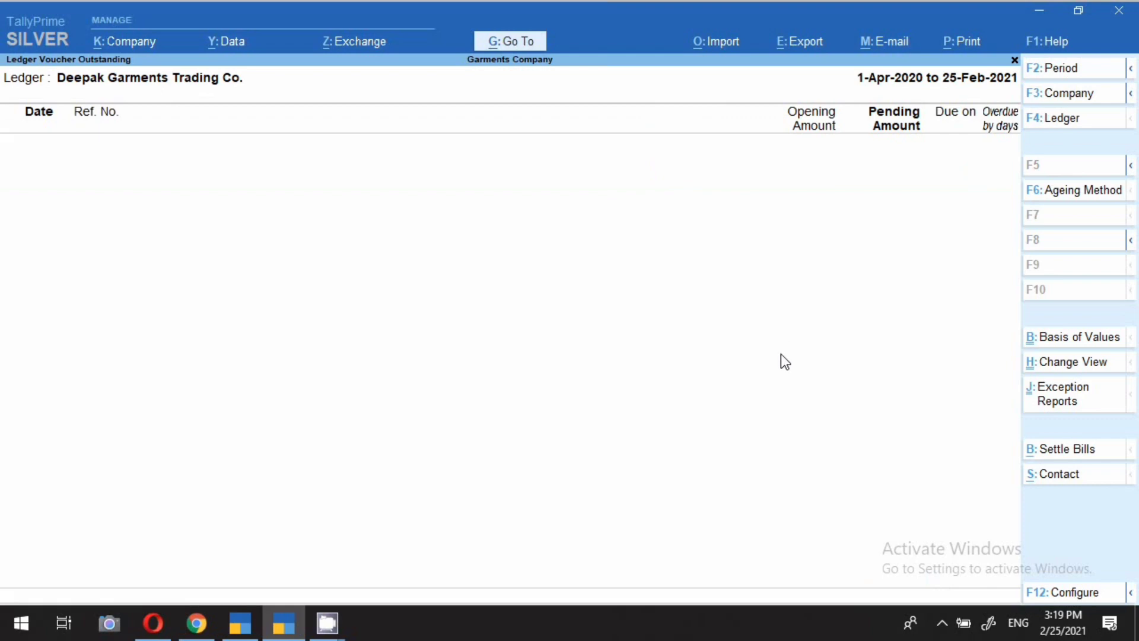
pyautogui.press('Escape')
pyautogui.press('Escape')
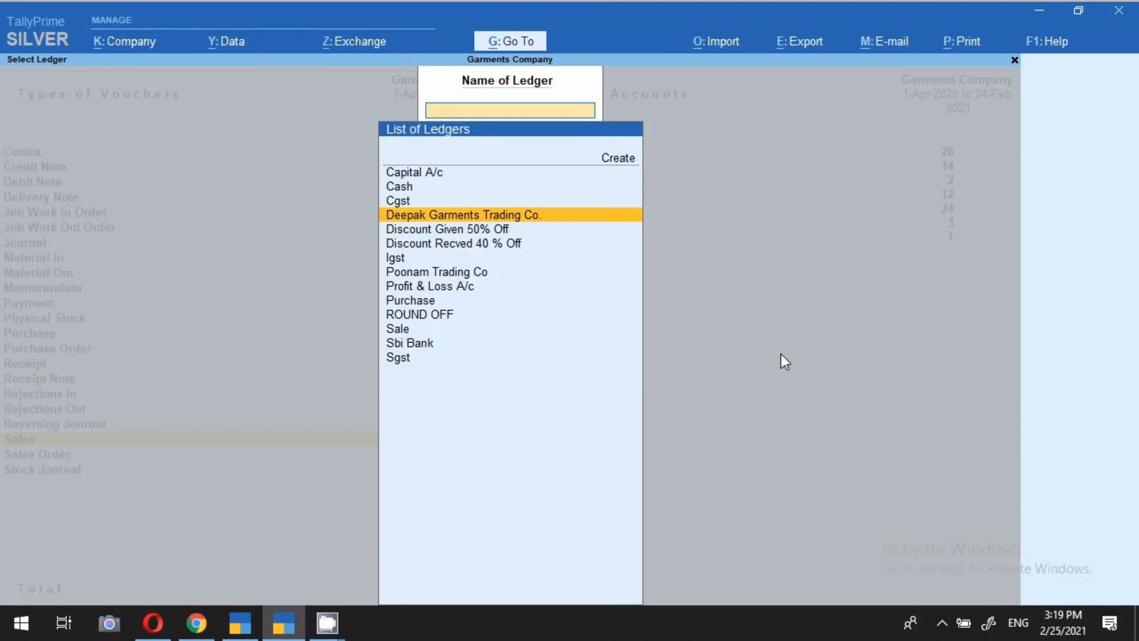
# Step: Open the ledger vouchers of Poonam Trading Co and go through its purchase entries down to 23-Feb-2021
pyautogui.write('Po')
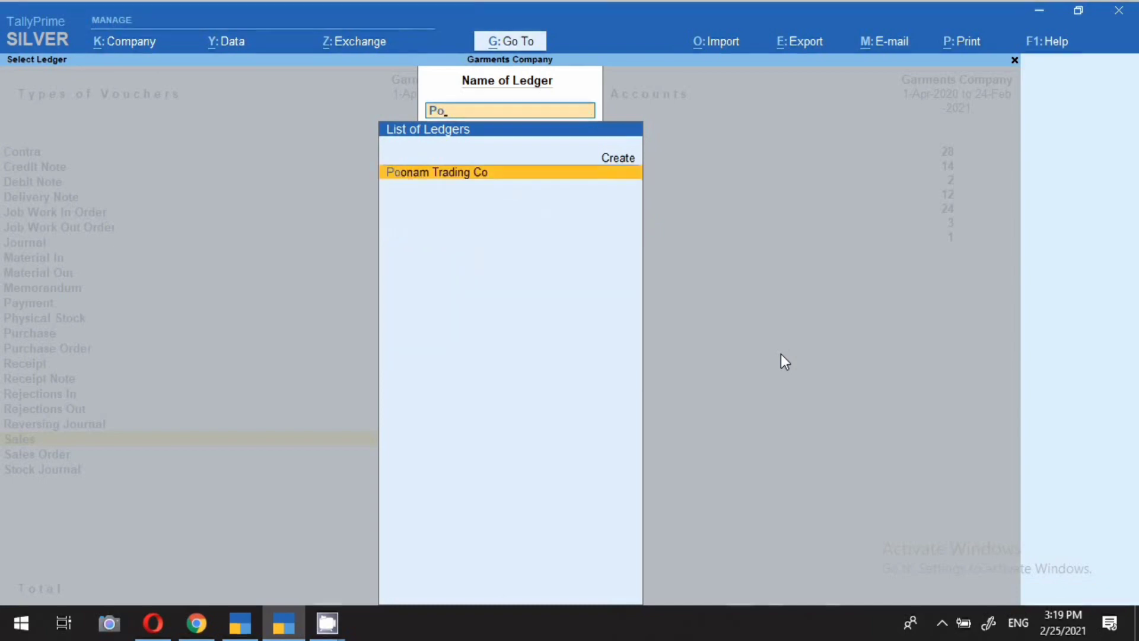
pyautogui.press('Return')
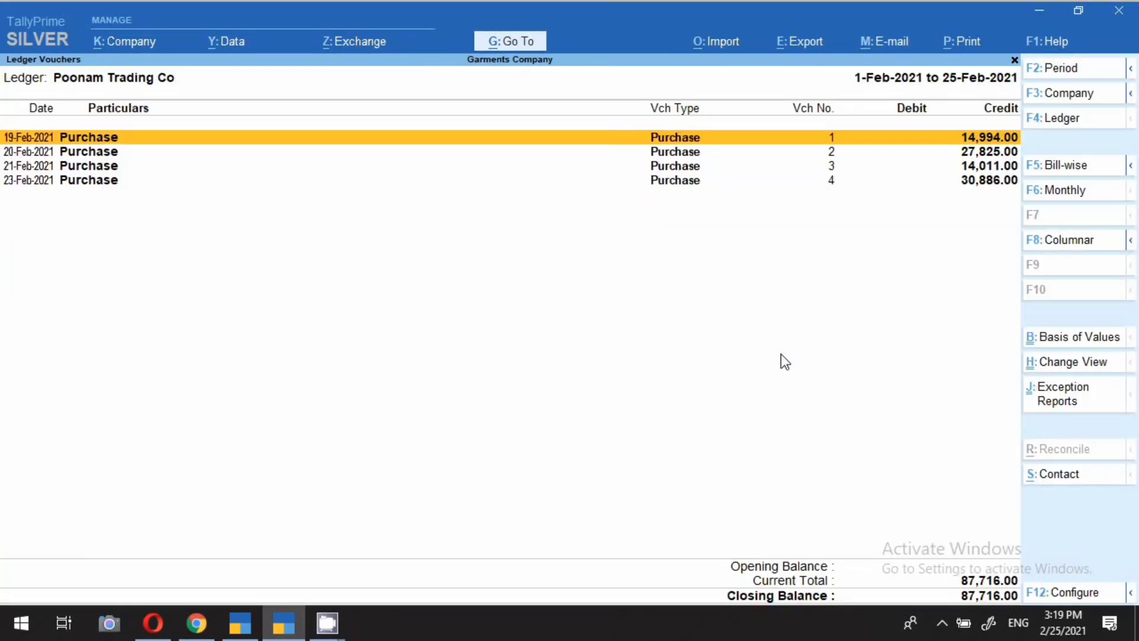
pyautogui.press('Down')
pyautogui.press('Down')
pyautogui.press('Down')
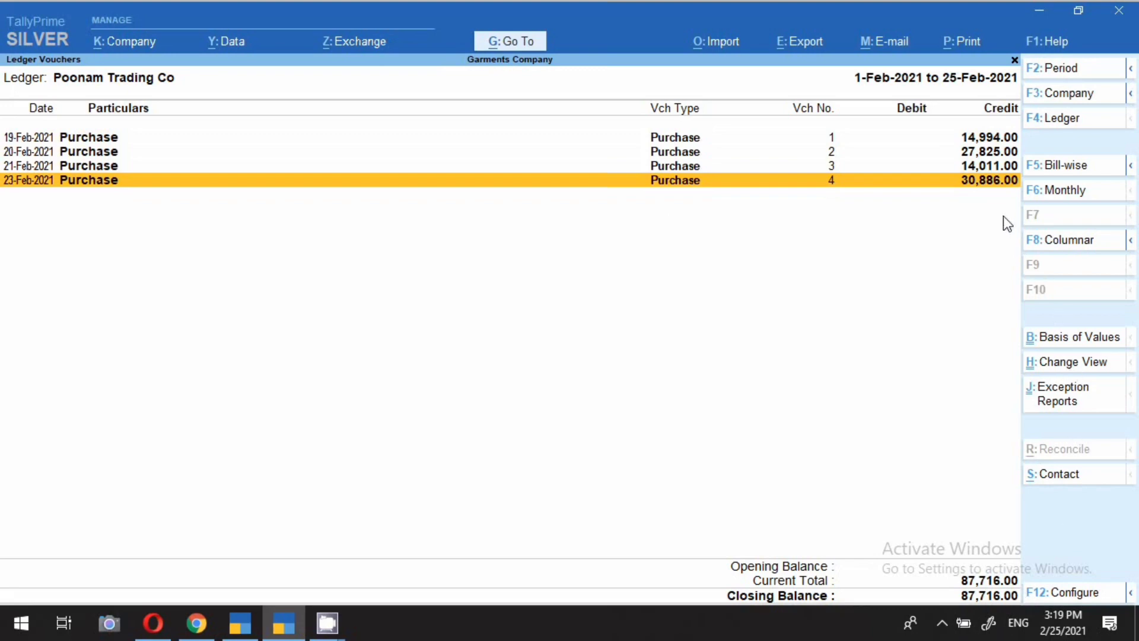
pyautogui.press('Up')
pyautogui.press('Up')
pyautogui.press('Up')
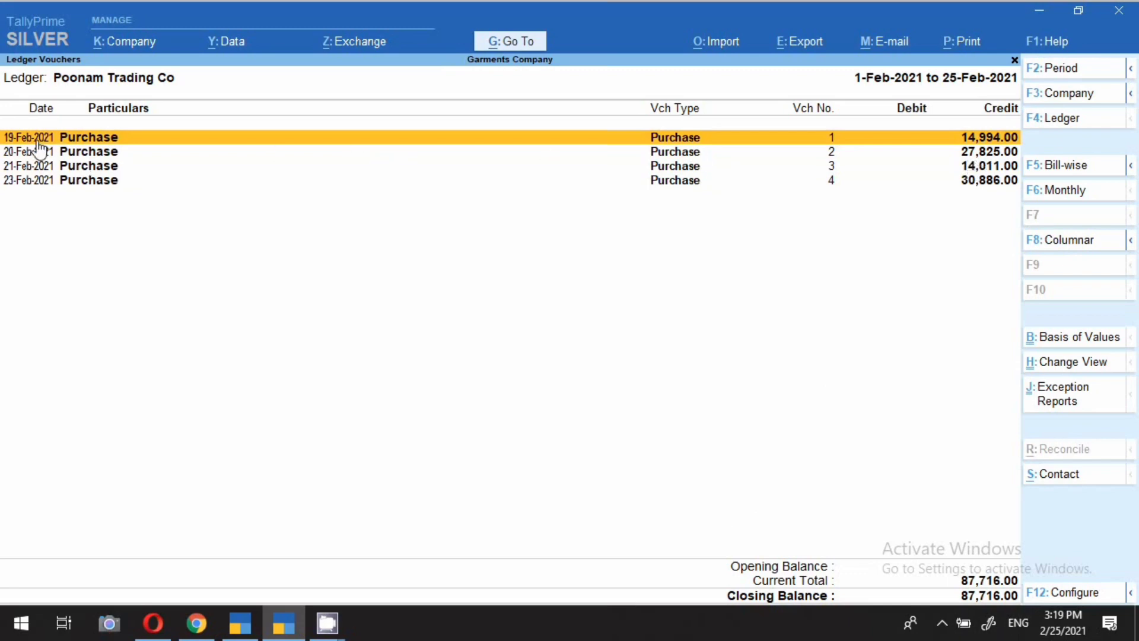
pyautogui.hotkey('alt', 'a')
pyautogui.press('F2')
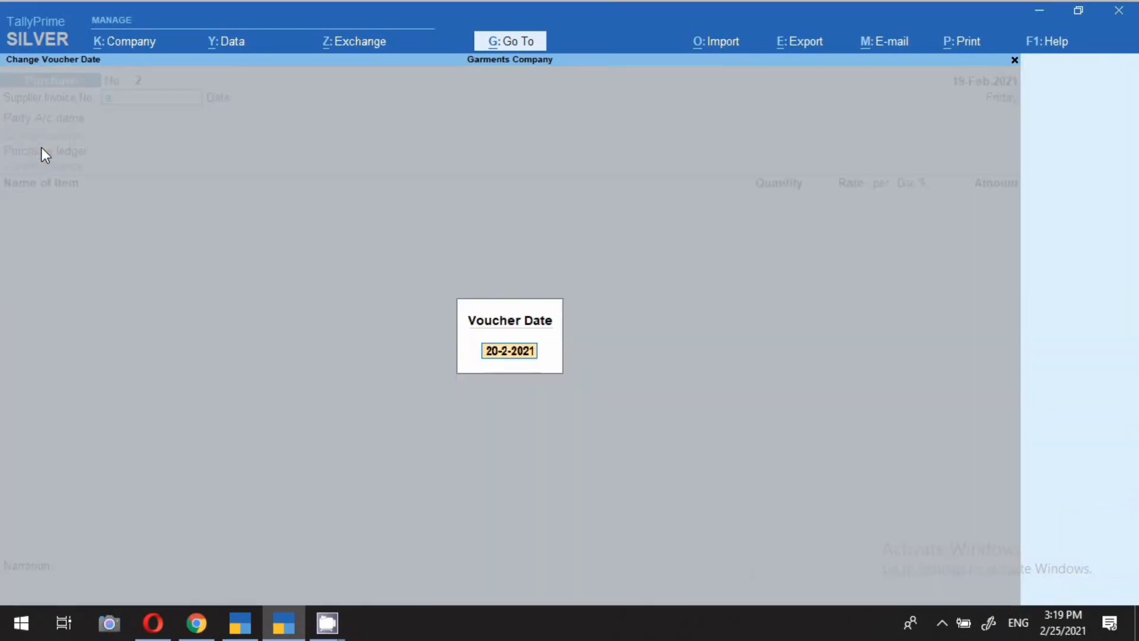
pyautogui.write('19.2')
pyautogui.press('Return')
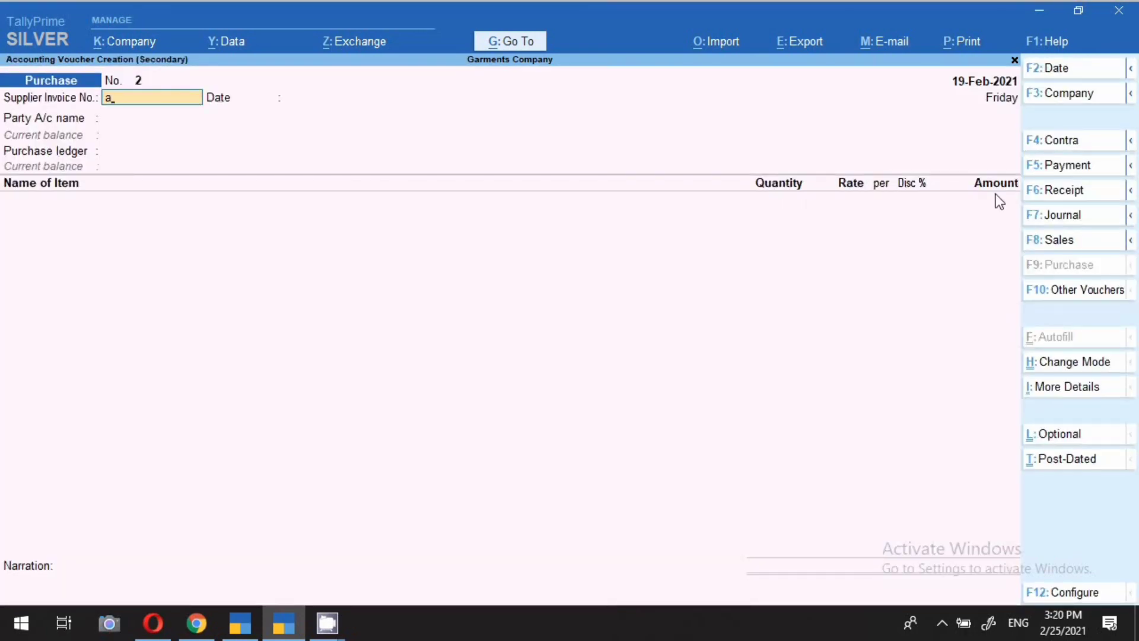
pyautogui.click(1056, 172)
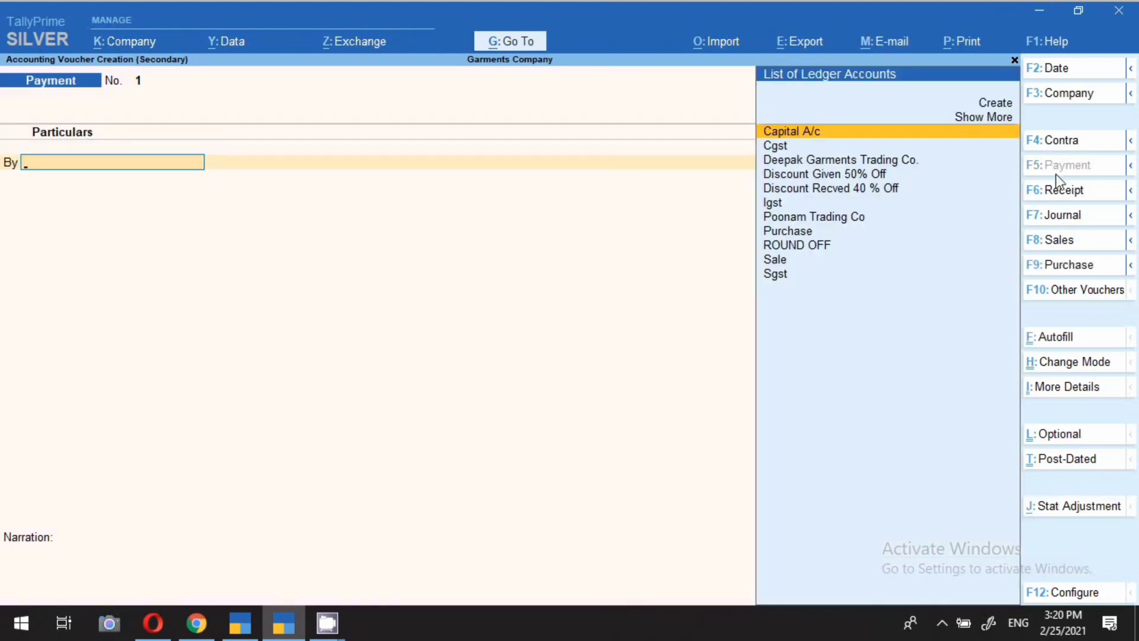
pyautogui.write('P')
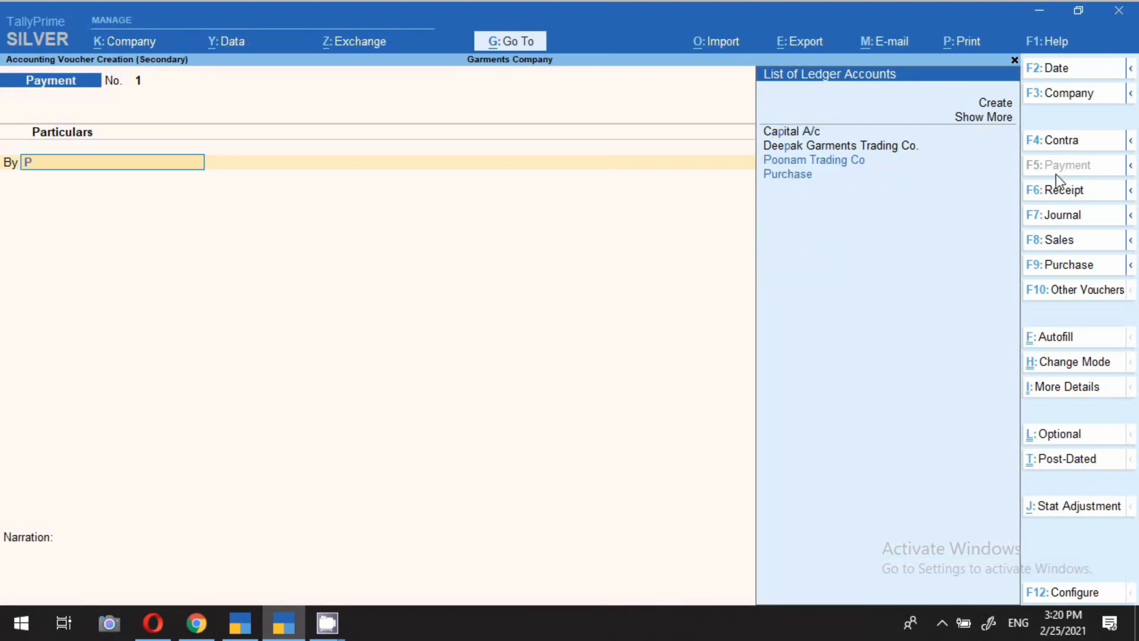
pyautogui.press('Down')
pyautogui.press('Up')
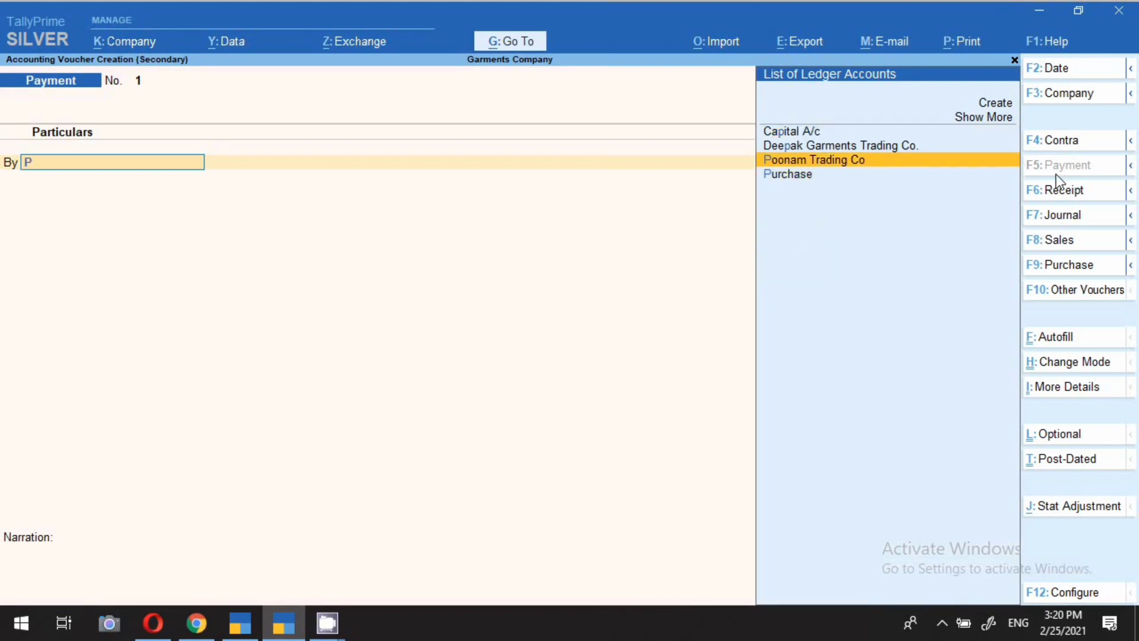
pyautogui.press('Return')
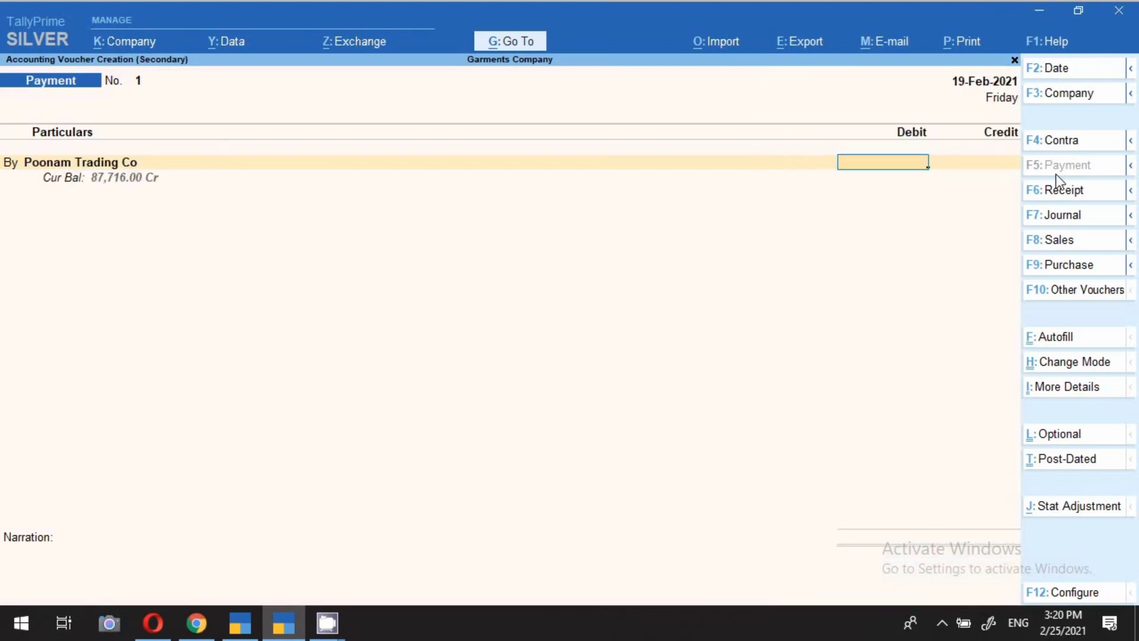
pyautogui.write('14')
pyautogui.press('BackSpace')
pyautogui.press('BackSpace')
pyautogui.press('Escape')
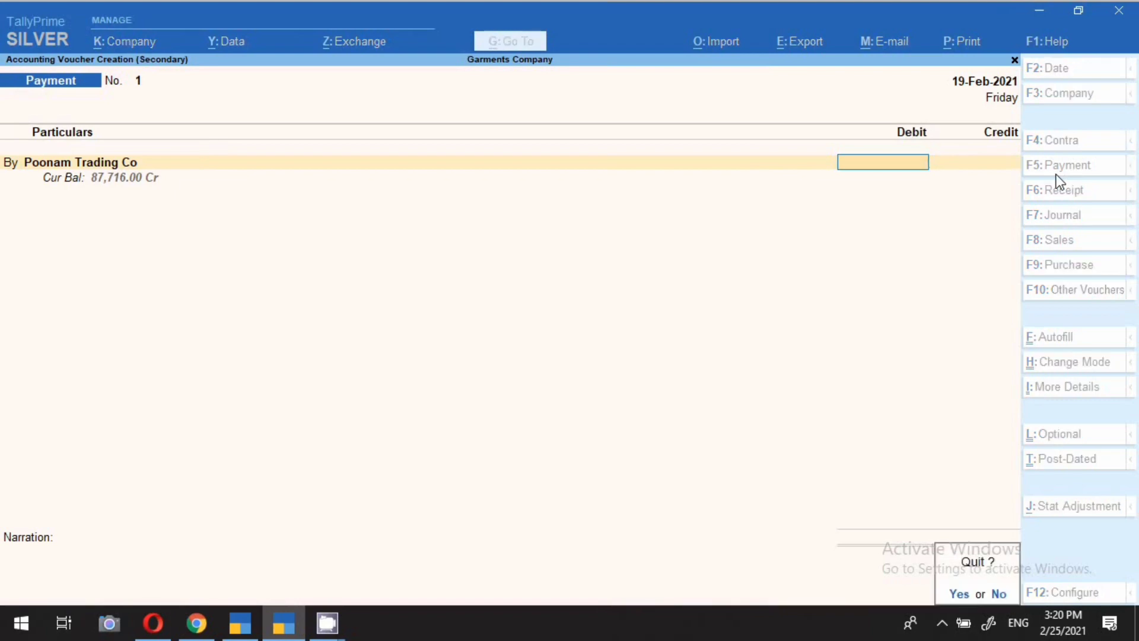
pyautogui.press('Return')
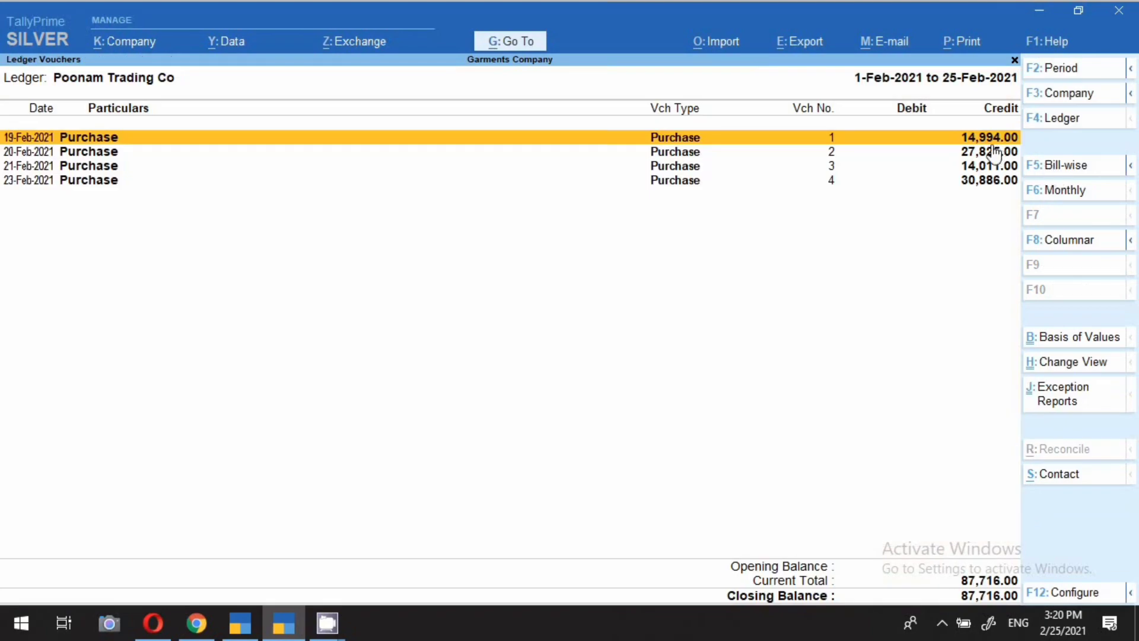
# Step: Start a new payment voucher from Poonam Trading Co's ledger vouchers and date it 19-Feb-2021
pyautogui.hotkey('alt', 'a')
pyautogui.write('a')
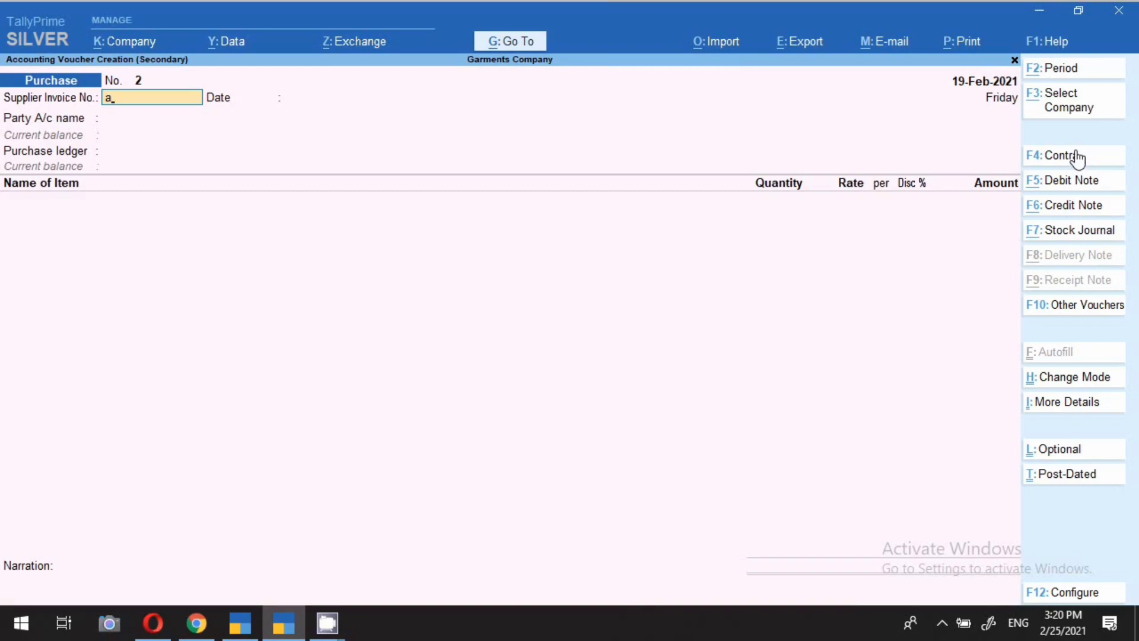
pyautogui.click(1062, 320)
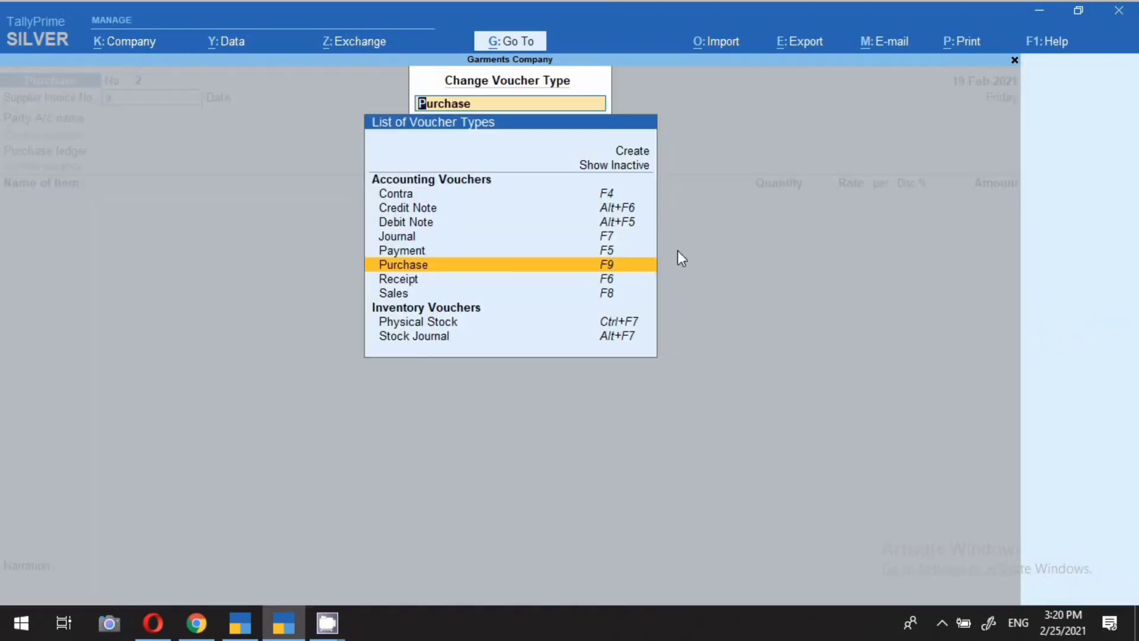
pyautogui.click(405, 252)
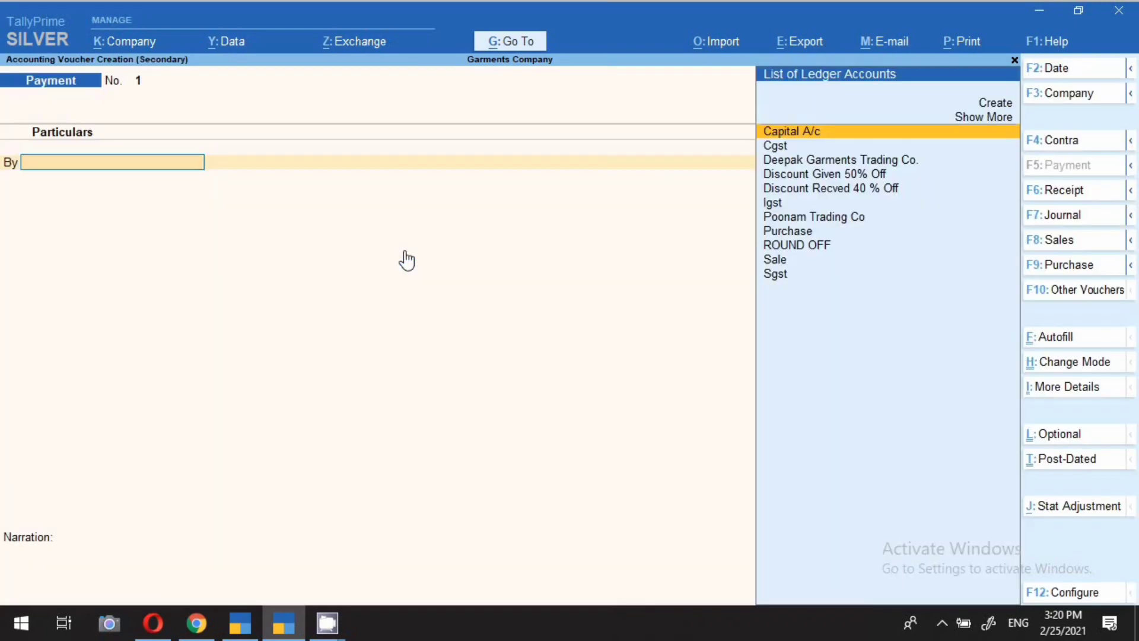
pyautogui.press('F2')
pyautogui.write('19.2')
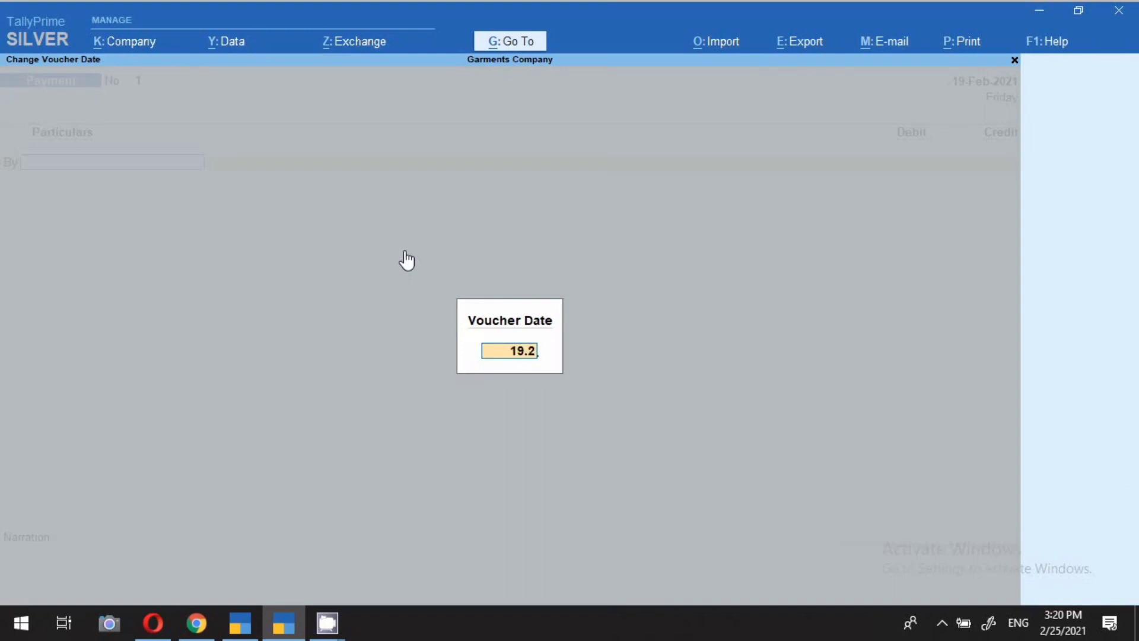
pyautogui.press('Return')
pyautogui.write('De')
pyautogui.press('BackSpace')
pyautogui.press('BackSpace')
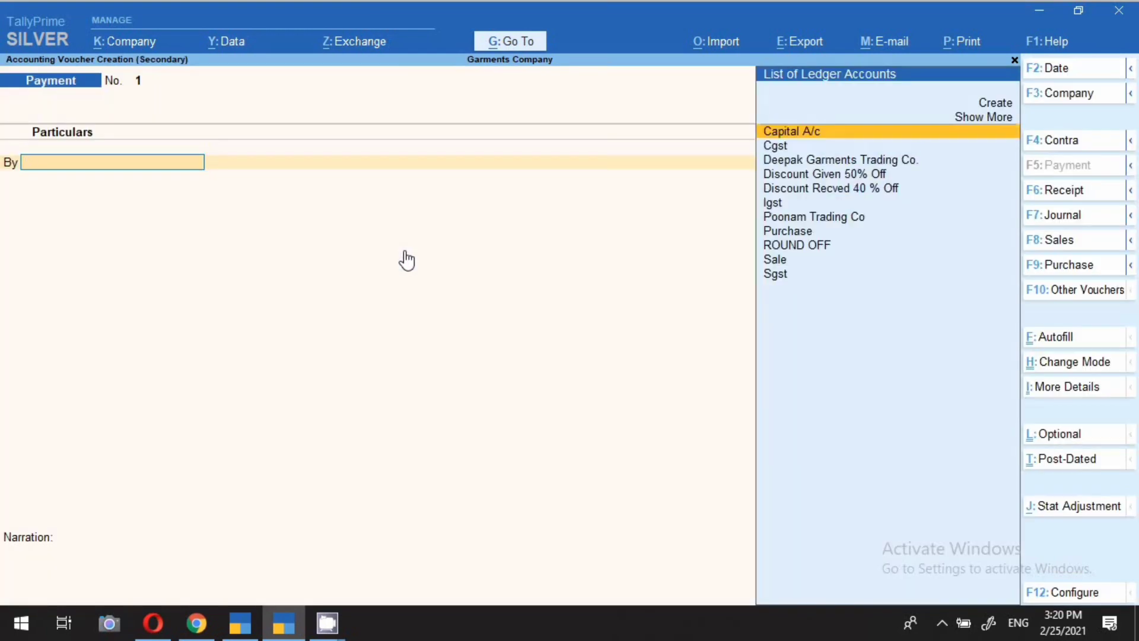
# Step: Debit Poonam Trading Co with 14,994 and adjust the full amount as Agst Ref to pending bill 213
pyautogui.write('Poo')
pyautogui.press('Return')
pyautogui.write('14')
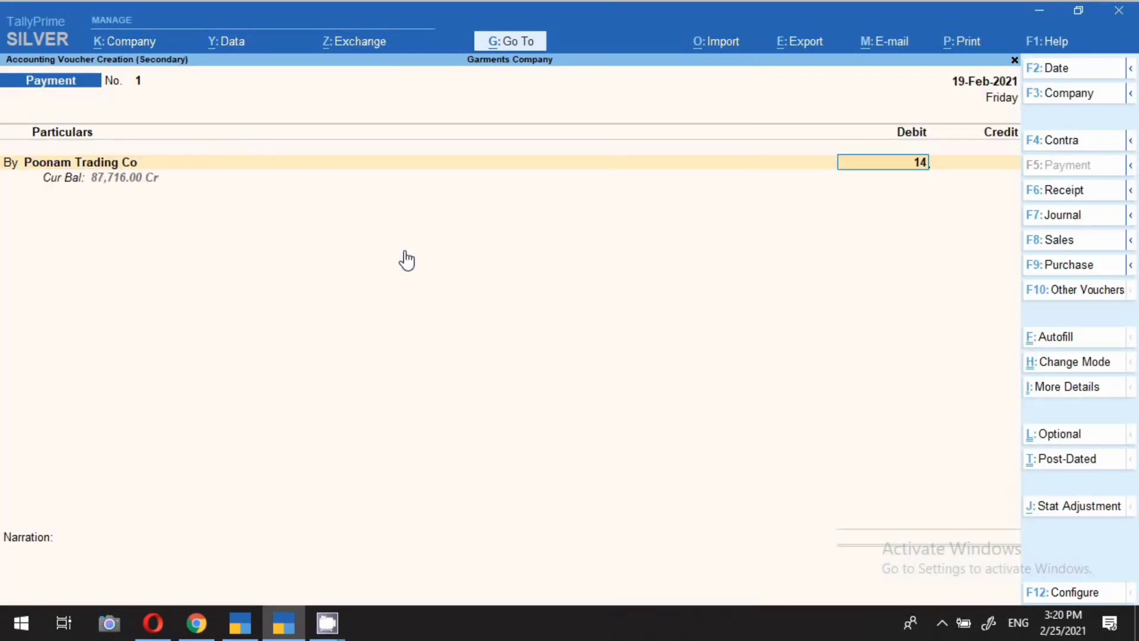
pyautogui.write(',994')
pyautogui.press('Return')
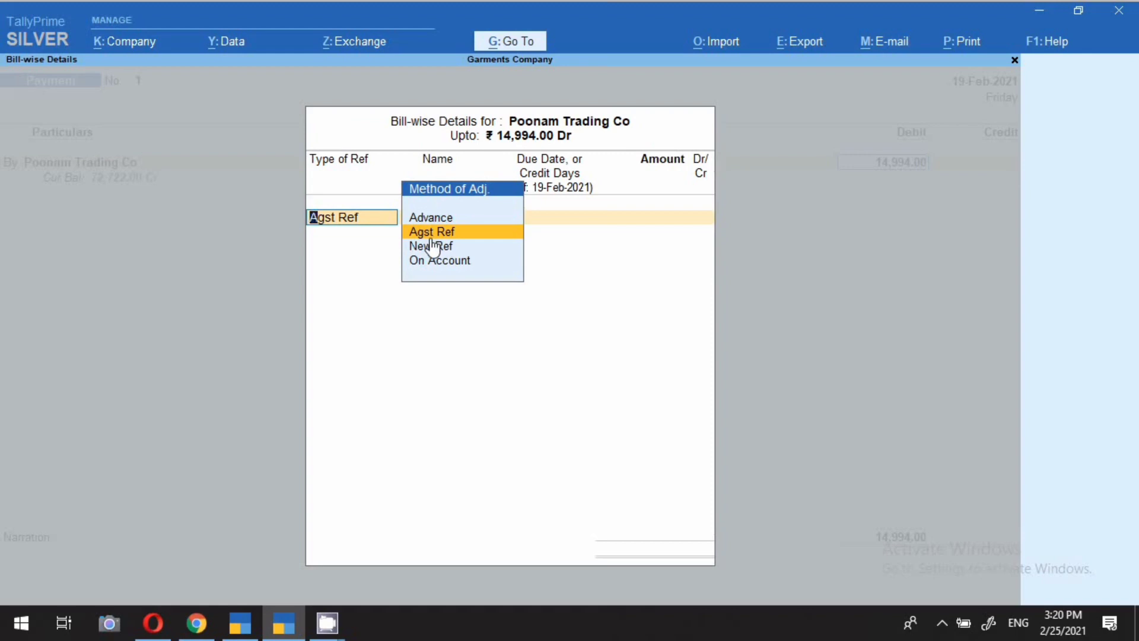
pyautogui.press('Return')
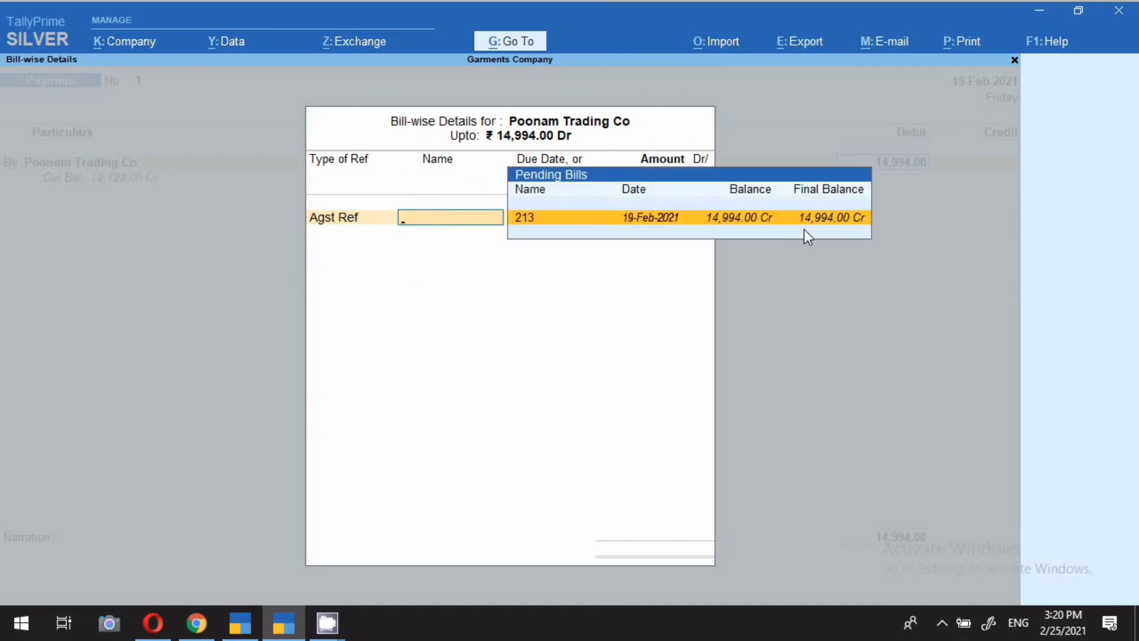
pyautogui.press('Return')
pyautogui.press('Return')
pyautogui.press('Return')
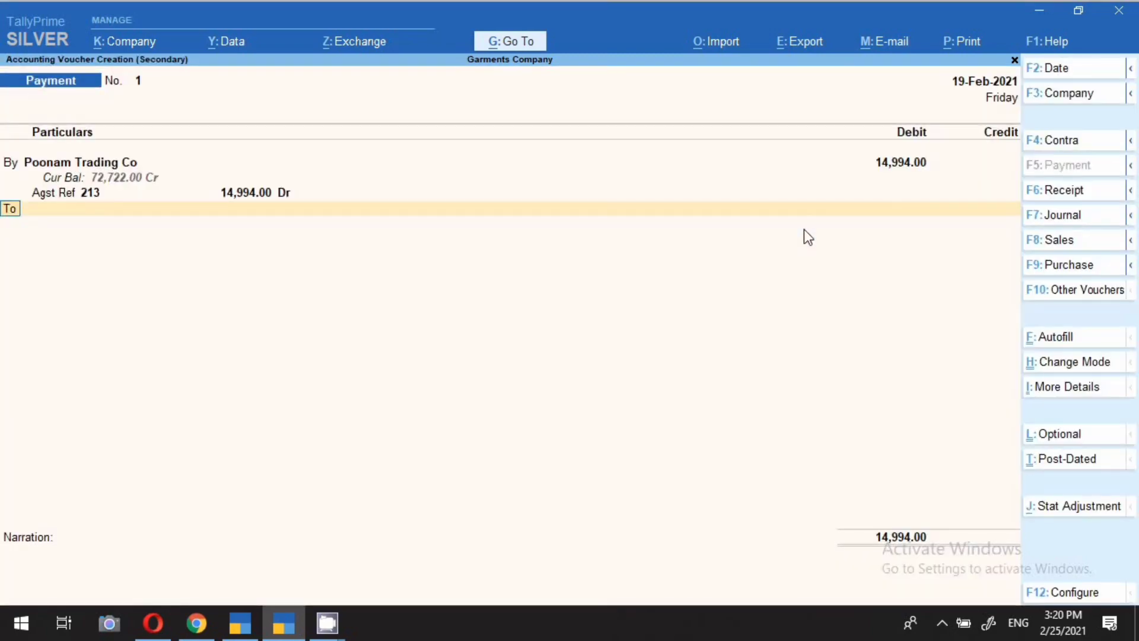
# Step: Credit Cash with 14,994, enter the narration "cash payment", and save the payment voucher
pyautogui.press('Return')
pyautogui.write('ca')
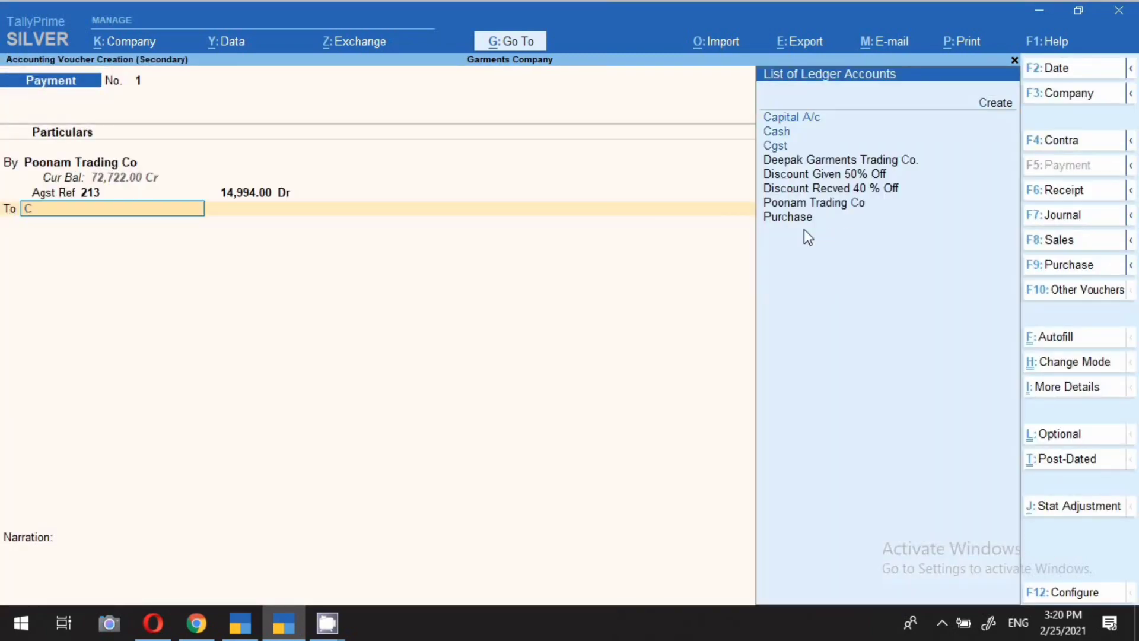
pyautogui.press('Down')
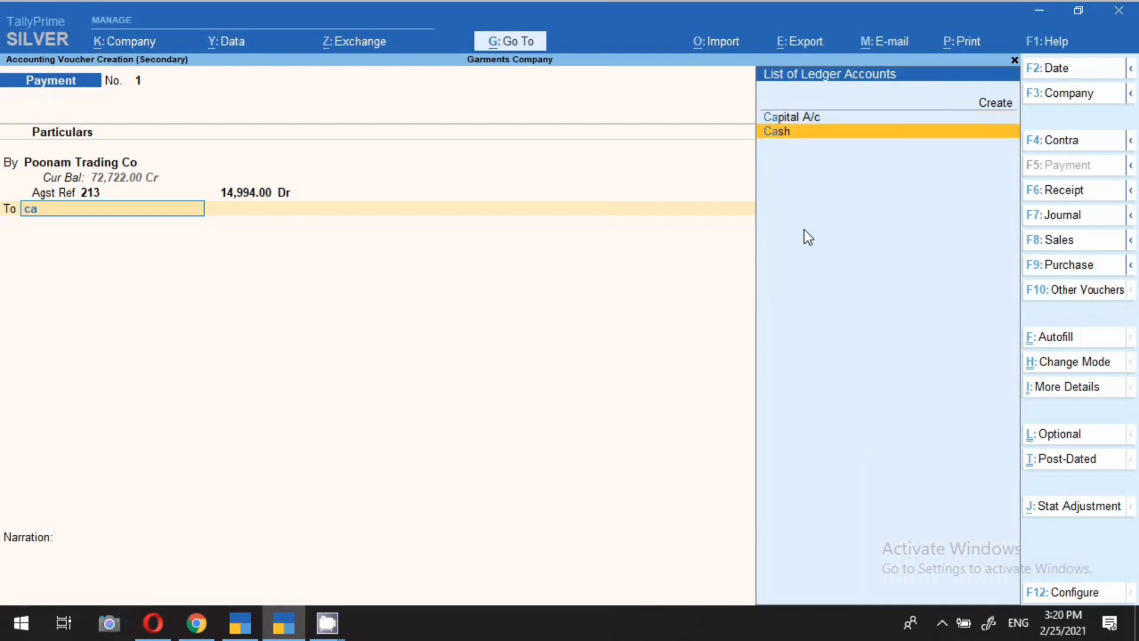
pyautogui.press('Return')
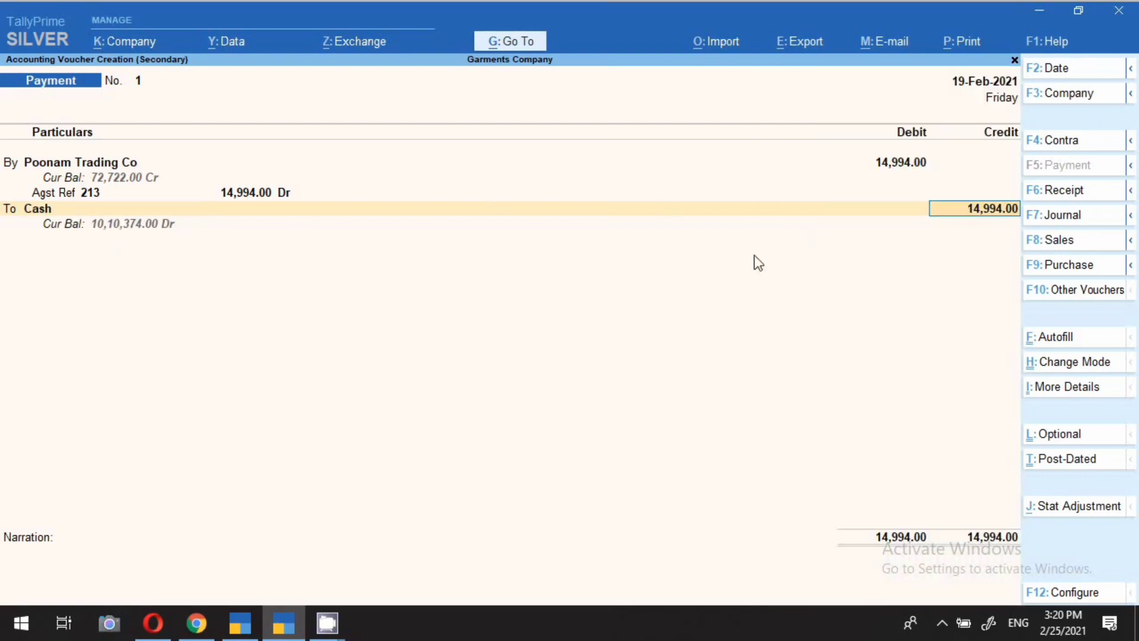
pyautogui.press('Return')
pyautogui.write('cash pa')
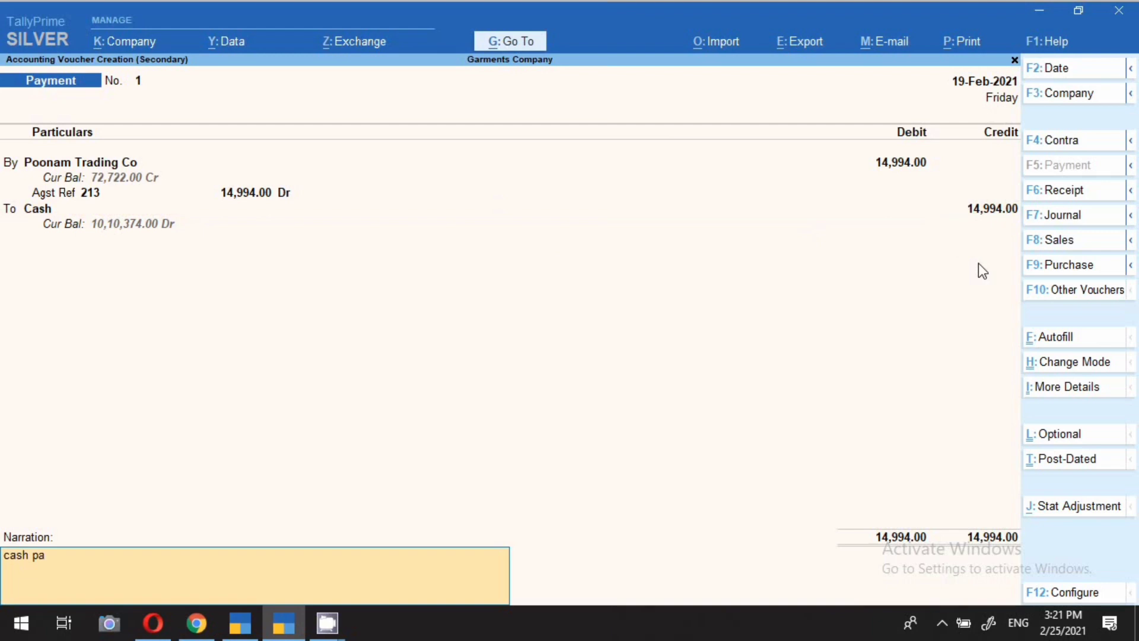
pyautogui.write('yment')
pyautogui.press('Return')
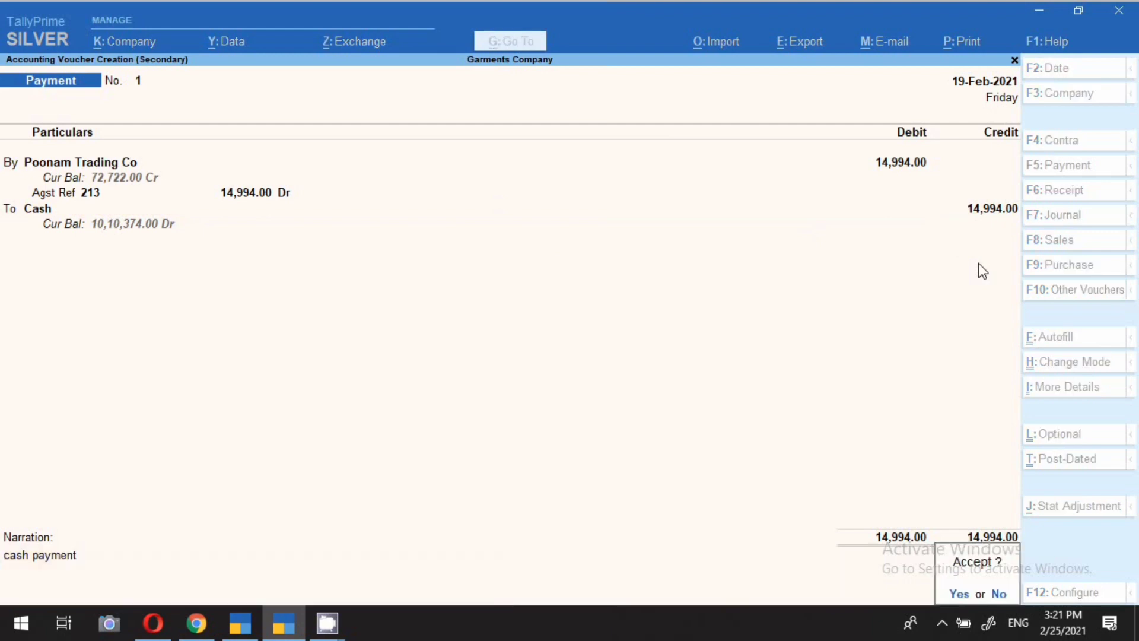
pyautogui.press('Return')
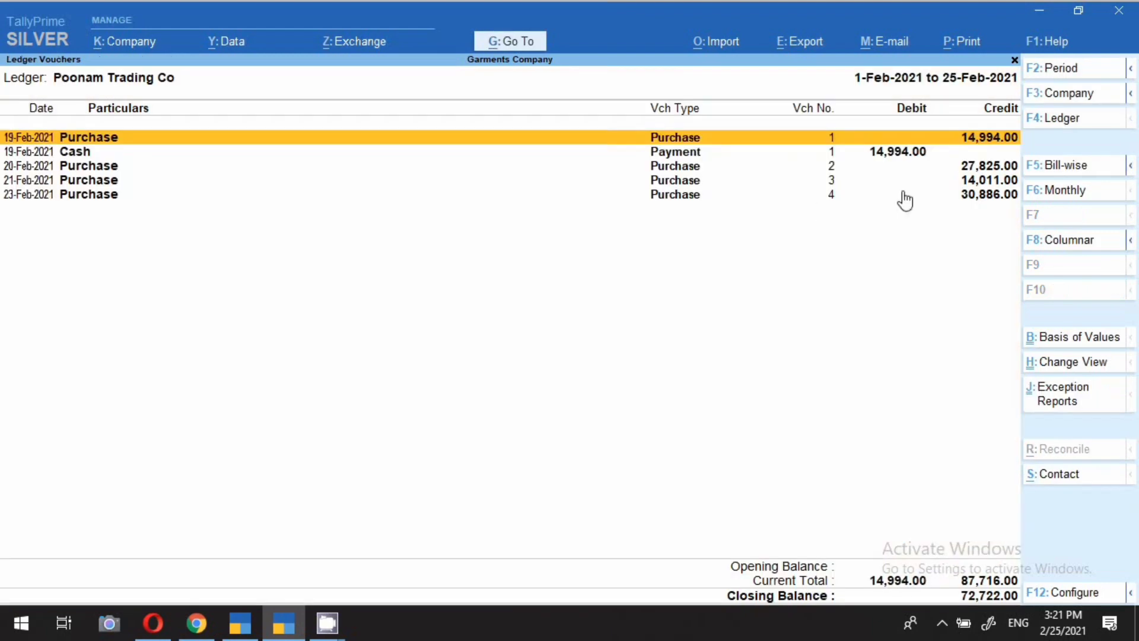
# Step: Mark the 19-Feb-2021 purchase and its cash payment in the ledger vouchers to compare them
pyautogui.click(997, 139)
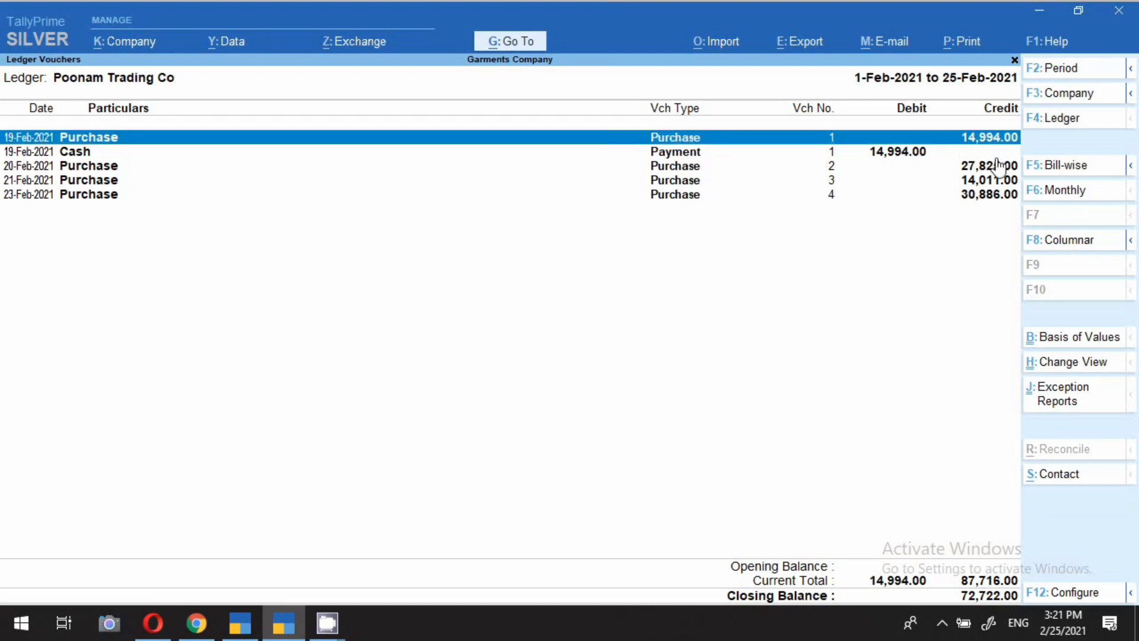
pyautogui.press('Down')
pyautogui.press('space')
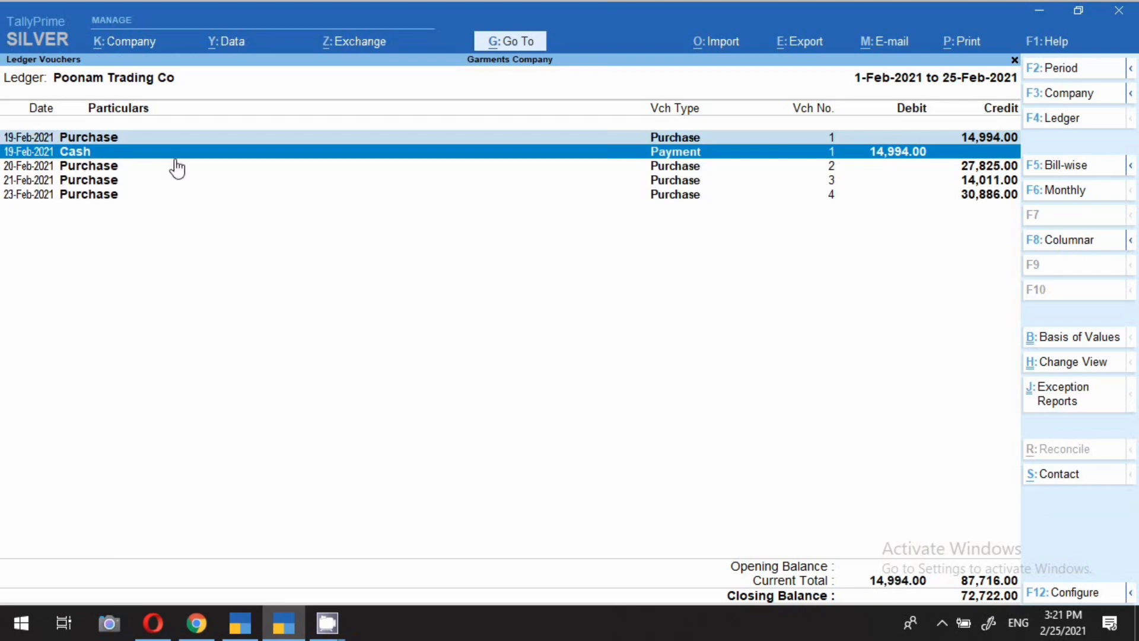
# Step: Start another payment voucher from the 20-Feb-2021 purchase entry and date it 21-Feb-2021
pyautogui.press('Down')
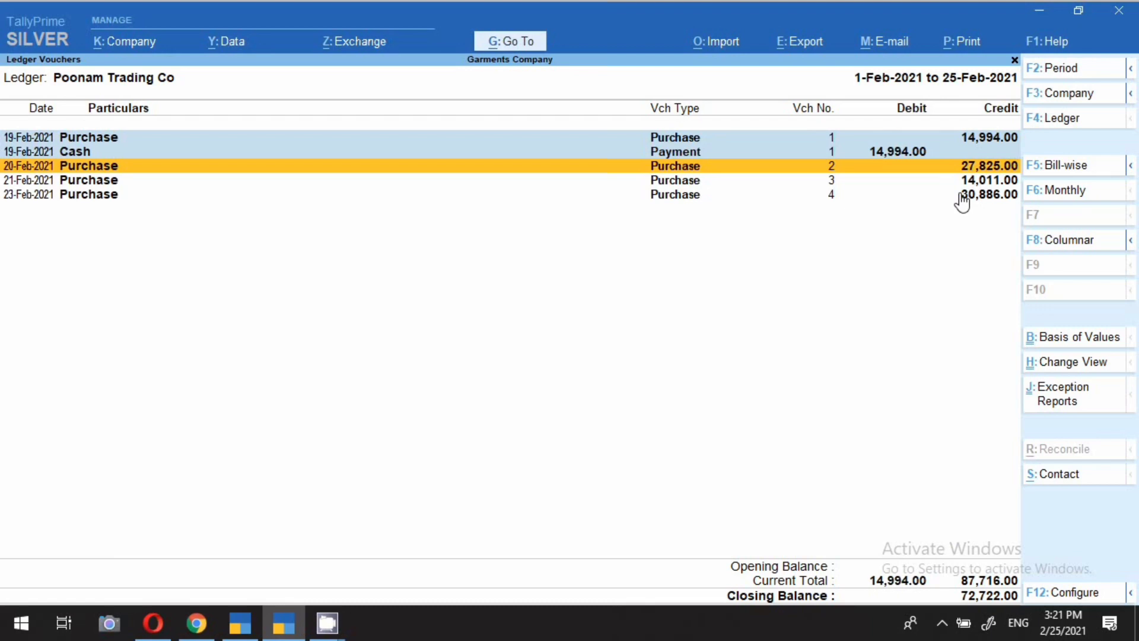
pyautogui.hotkey('alt', 'a')
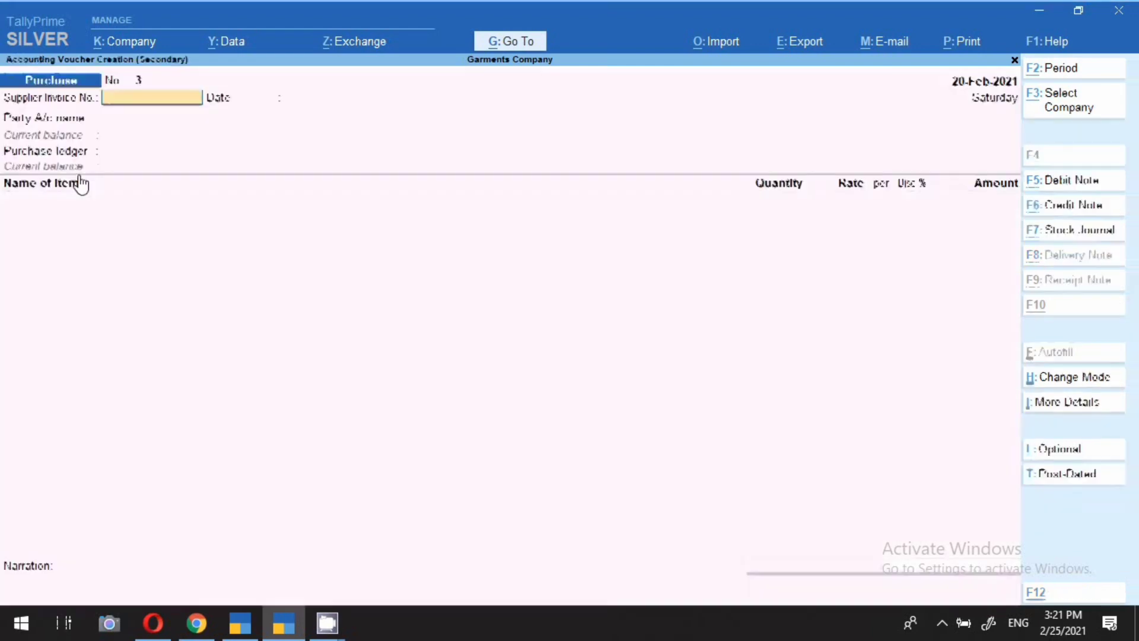
pyautogui.press('F2')
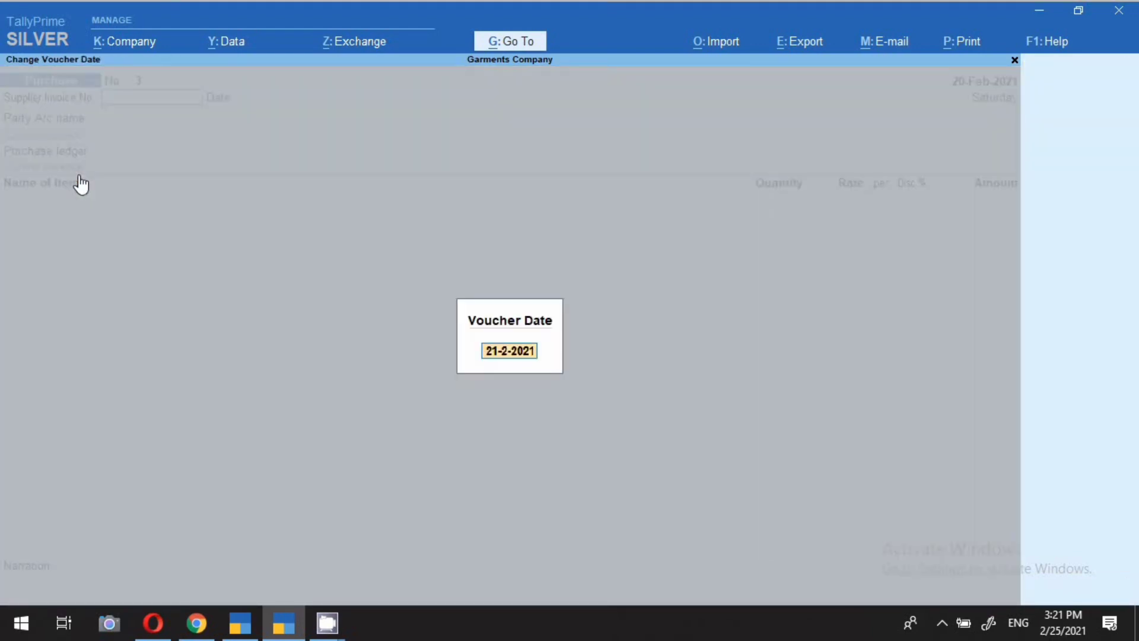
pyautogui.press('Return')
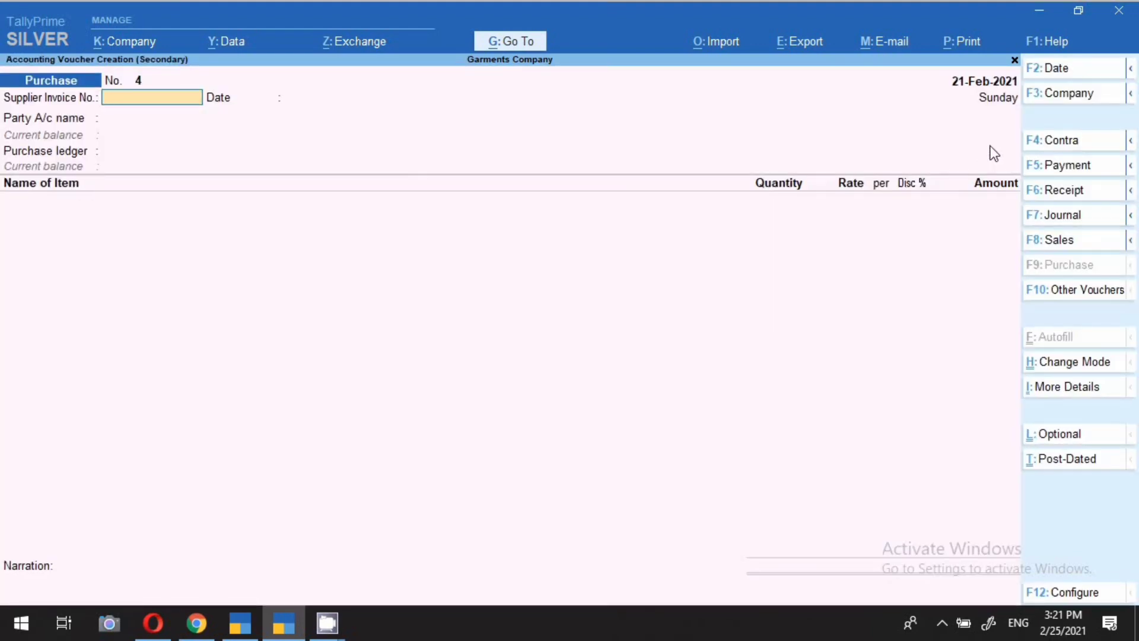
pyautogui.click(1094, 178)
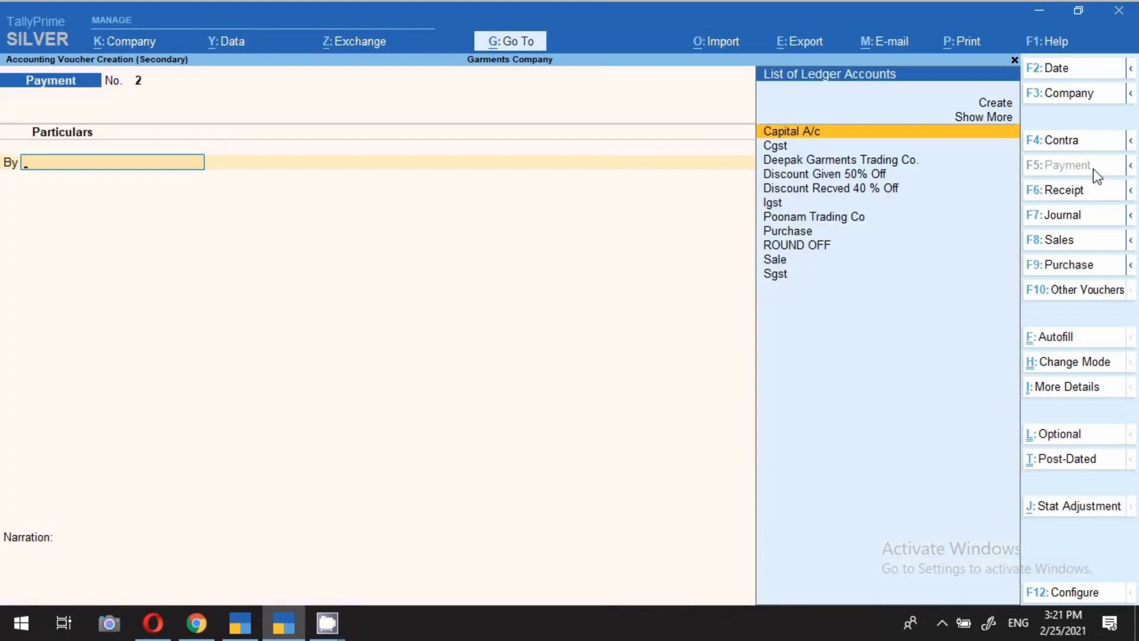
pyautogui.press('F2')
pyautogui.write('21.2')
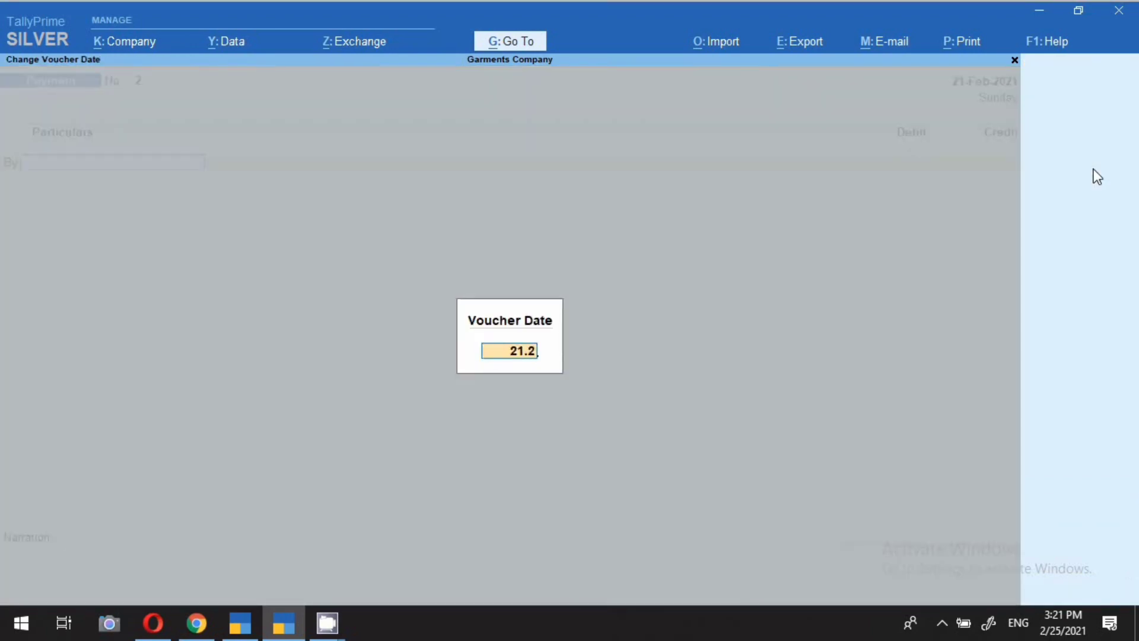
pyautogui.press('Return')
# Step: Debit Poonam Trading Co with 27,825 and adjust the full amount as Agst Ref to pending bill 654
pyautogui.write('Poo')
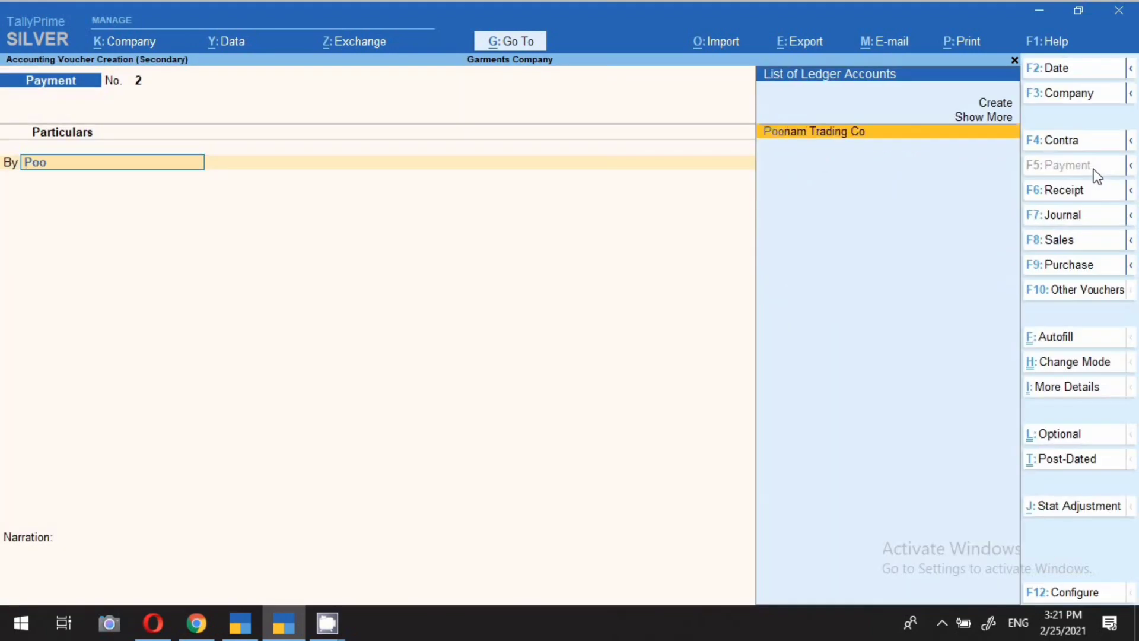
pyautogui.press('Return')
pyautogui.write('27825')
pyautogui.press('Return')
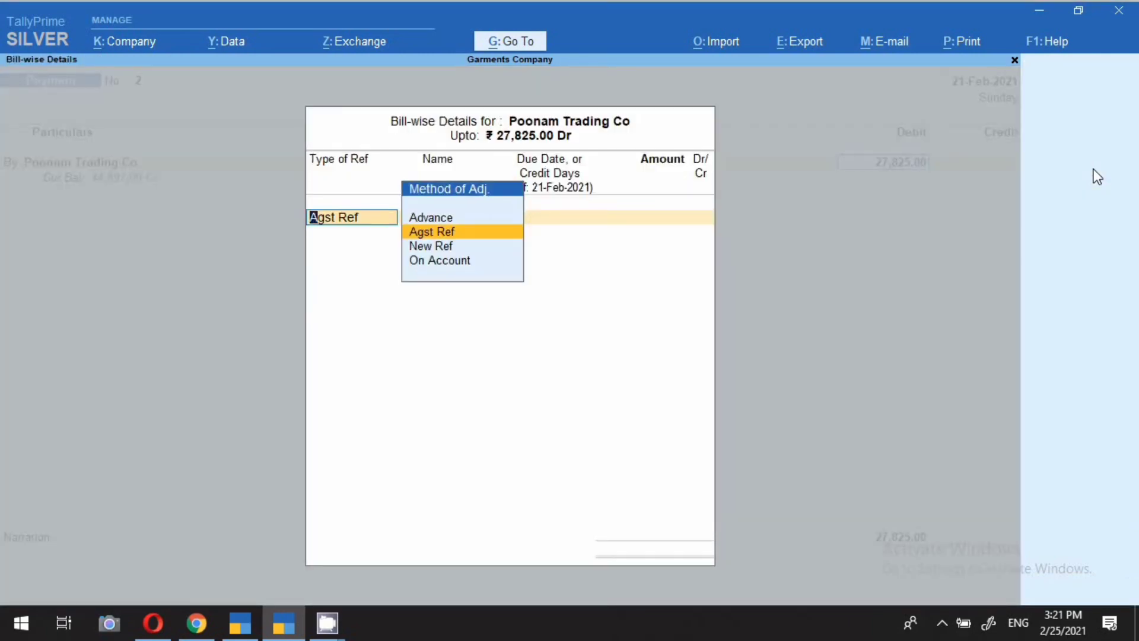
pyautogui.press('Return')
pyautogui.press('Down')
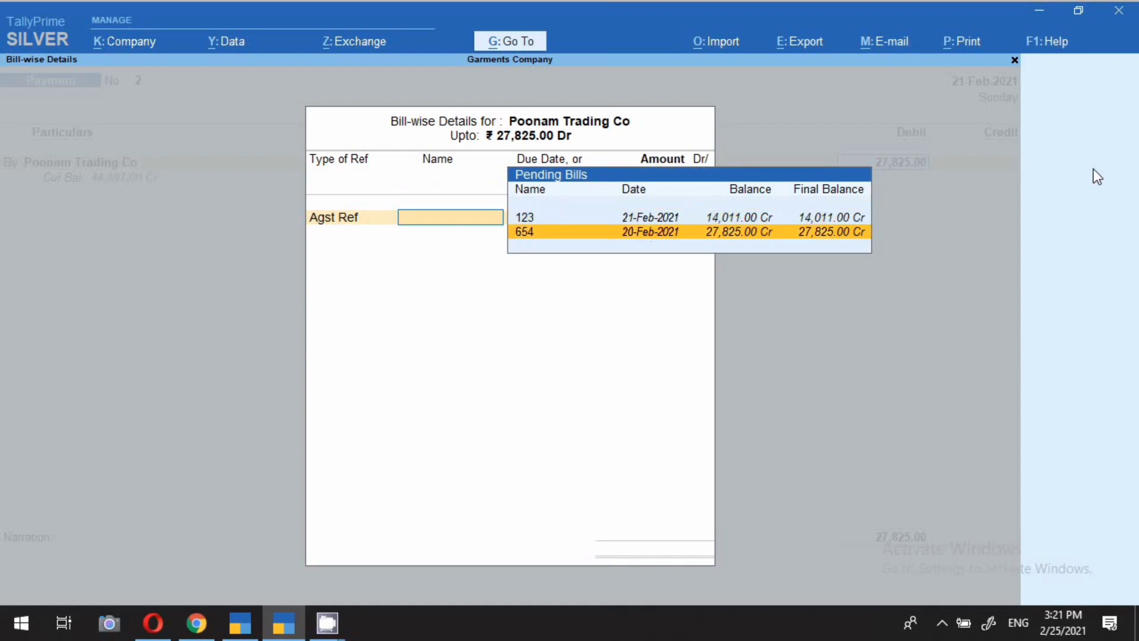
pyautogui.press('Return')
pyautogui.press('Return')
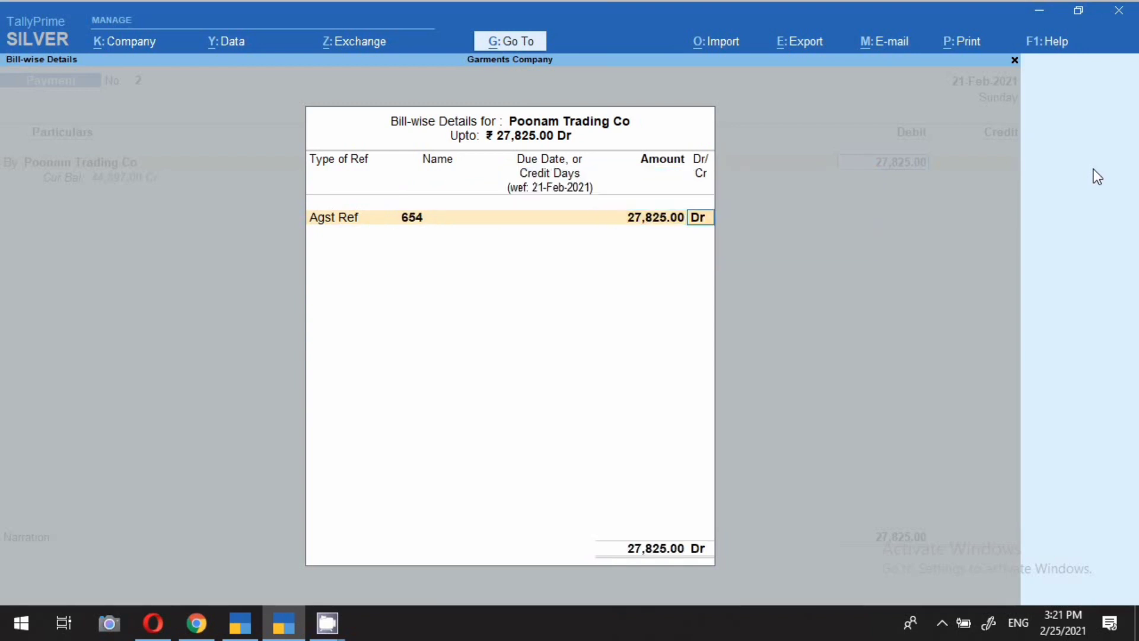
pyautogui.press('Return')
pyautogui.press('Return')
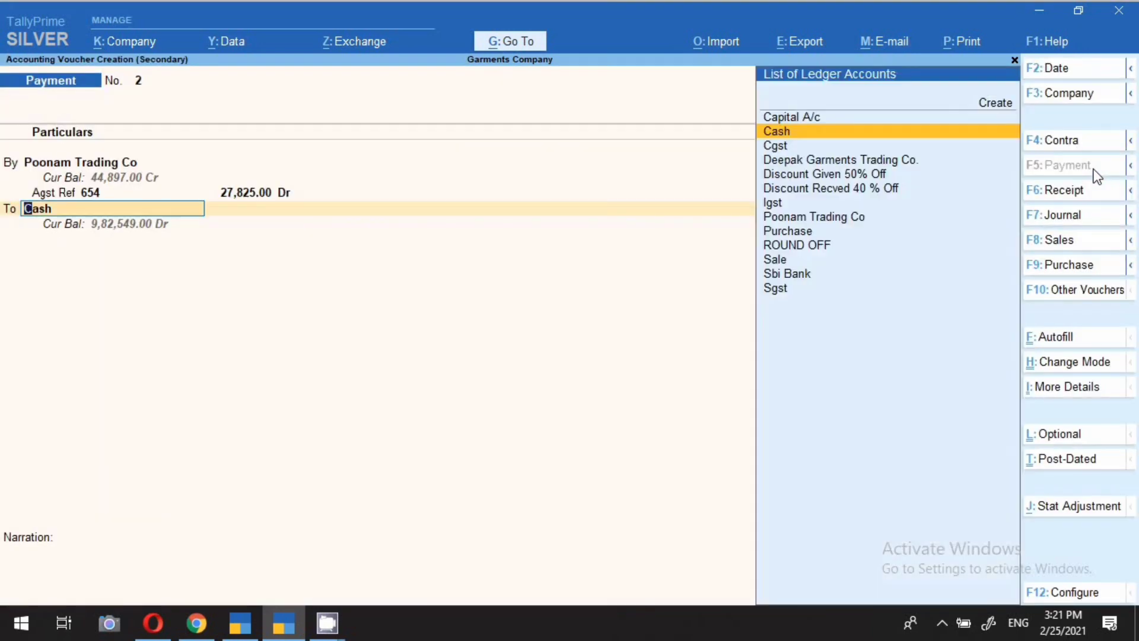
# Step: Credit Sbi Bank with 27,825 and set the bank allocation's transaction type to e-Fund Transfer
pyautogui.write('Sbi')
pyautogui.press('Return')
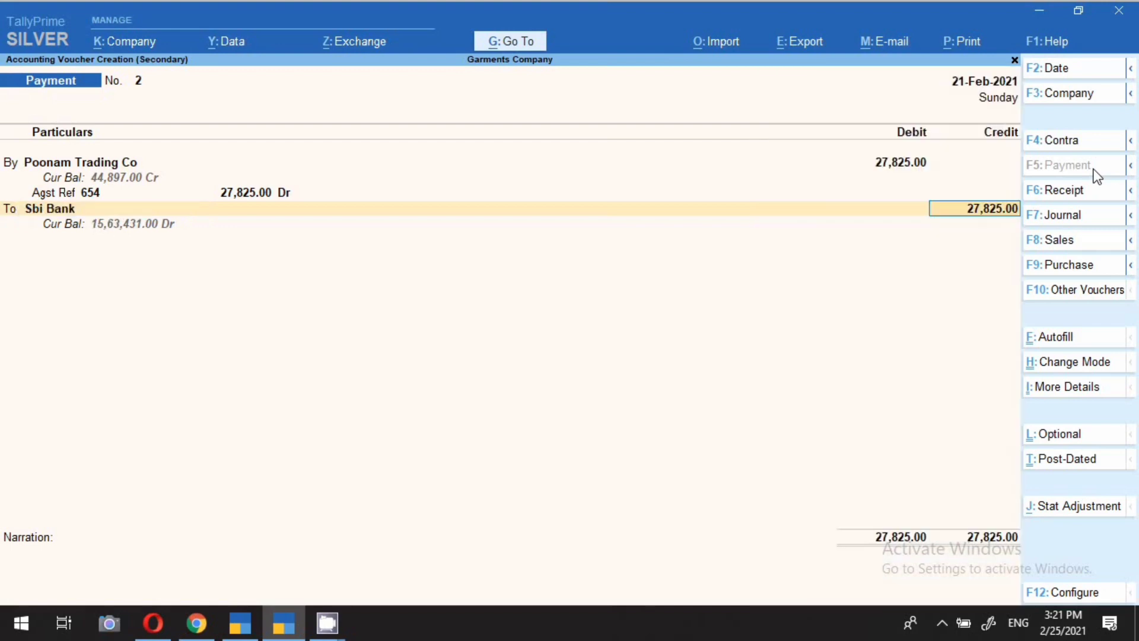
pyautogui.press('Return')
pyautogui.press('Return')
pyautogui.press('BackSpace')
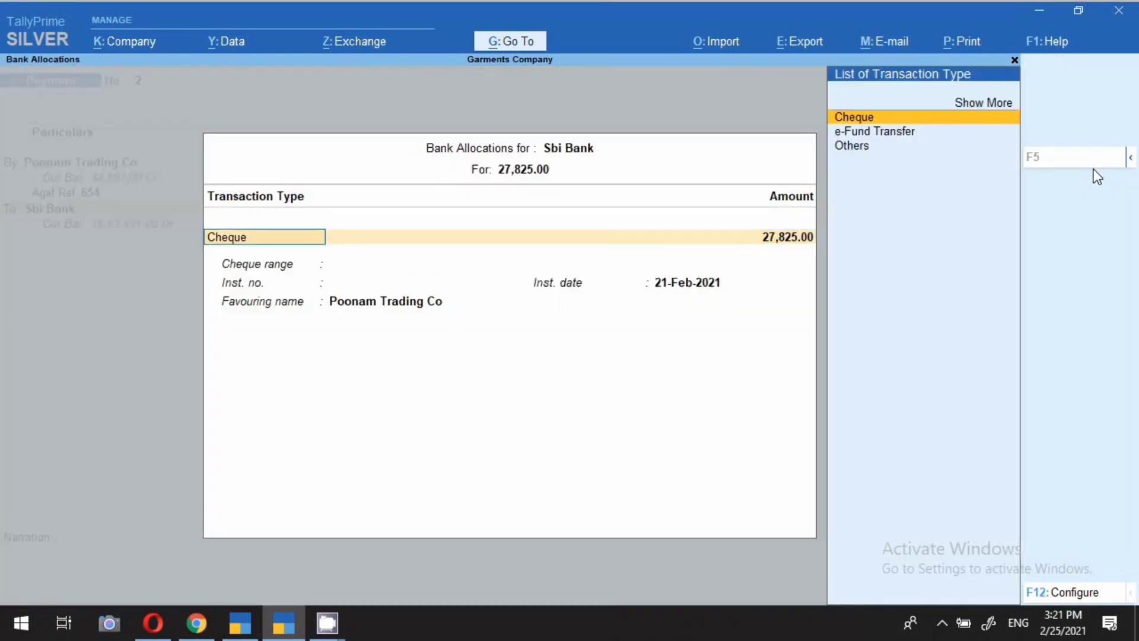
pyautogui.press('Down')
pyautogui.press('Return')
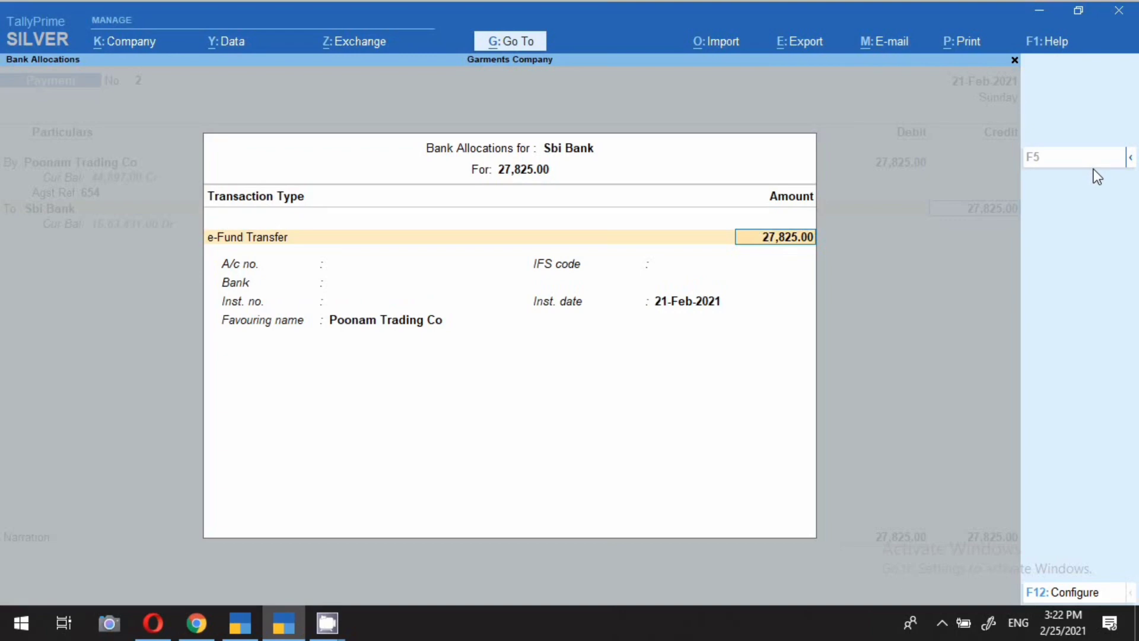
pyautogui.press('Return')
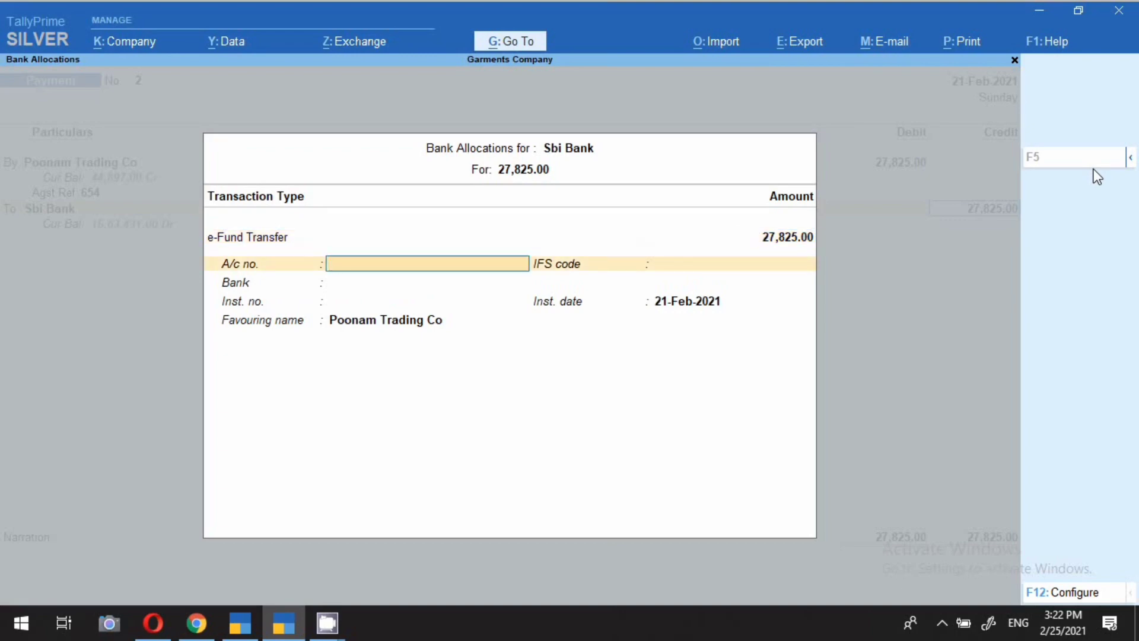
# Step: Fill in the transfer's account number, bank Not Applicable, instrument number 123654 and favouring name "Yourself Neft", leaving the IFS code blank
pyautogui.write('123646')
pyautogui.press('Return')
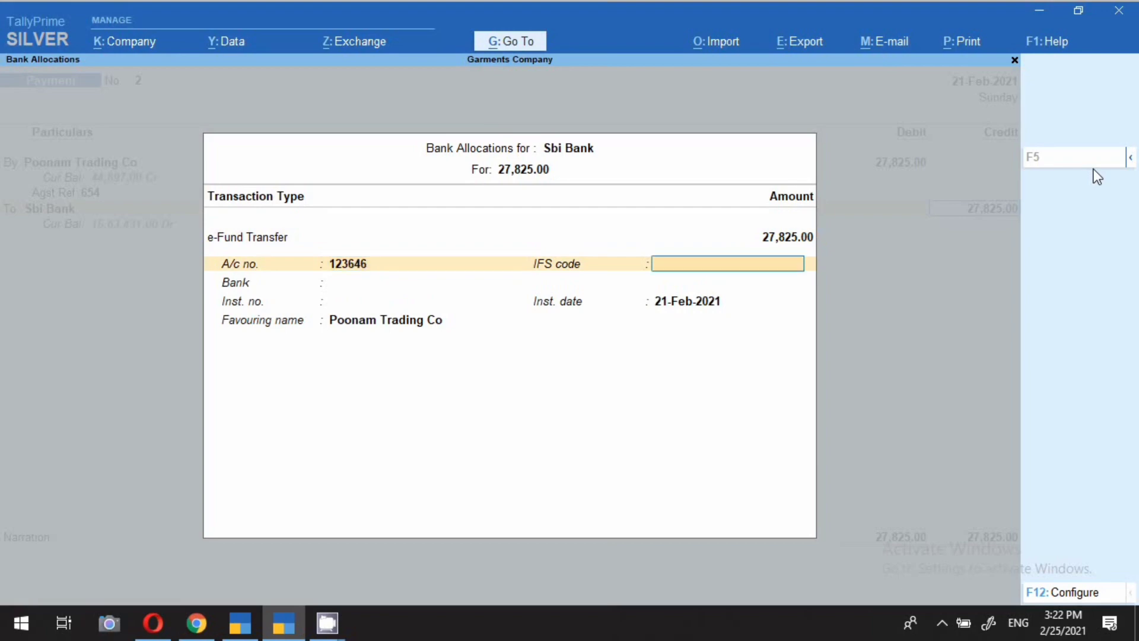
pyautogui.press('Return')
pyautogui.press('Return')
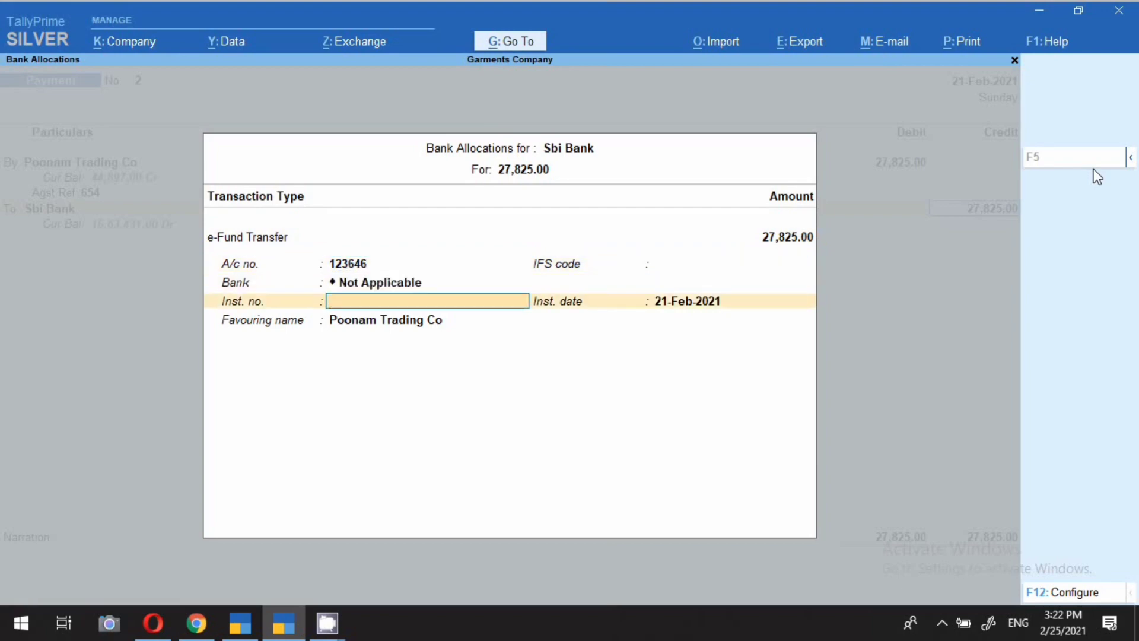
pyautogui.write('123654')
pyautogui.press('Return')
pyautogui.press('Return')
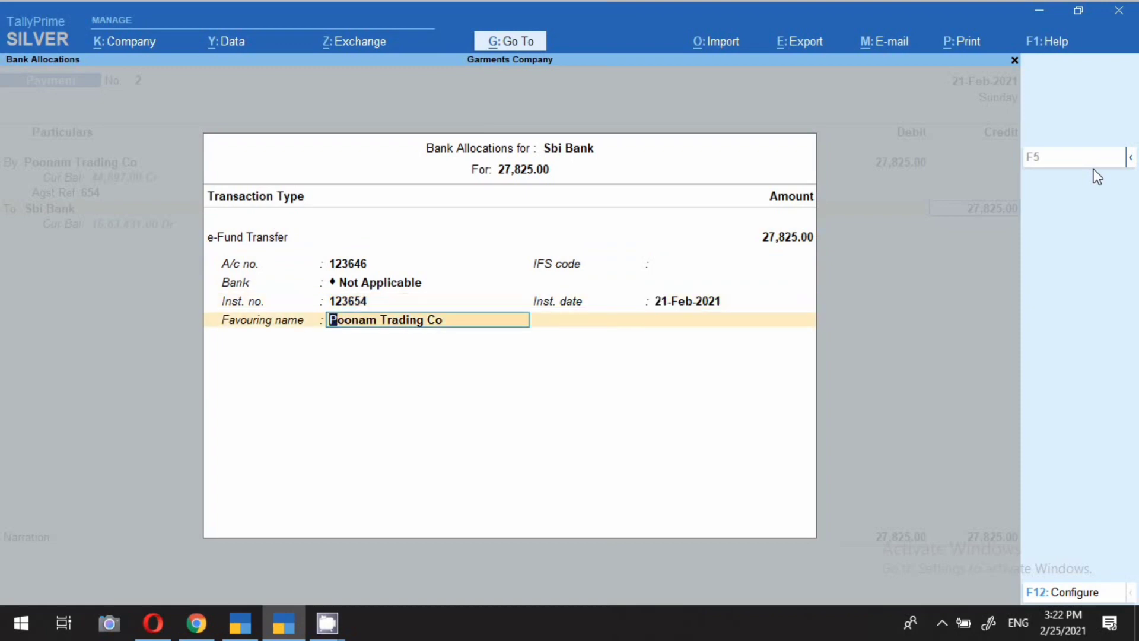
pyautogui.write('You')
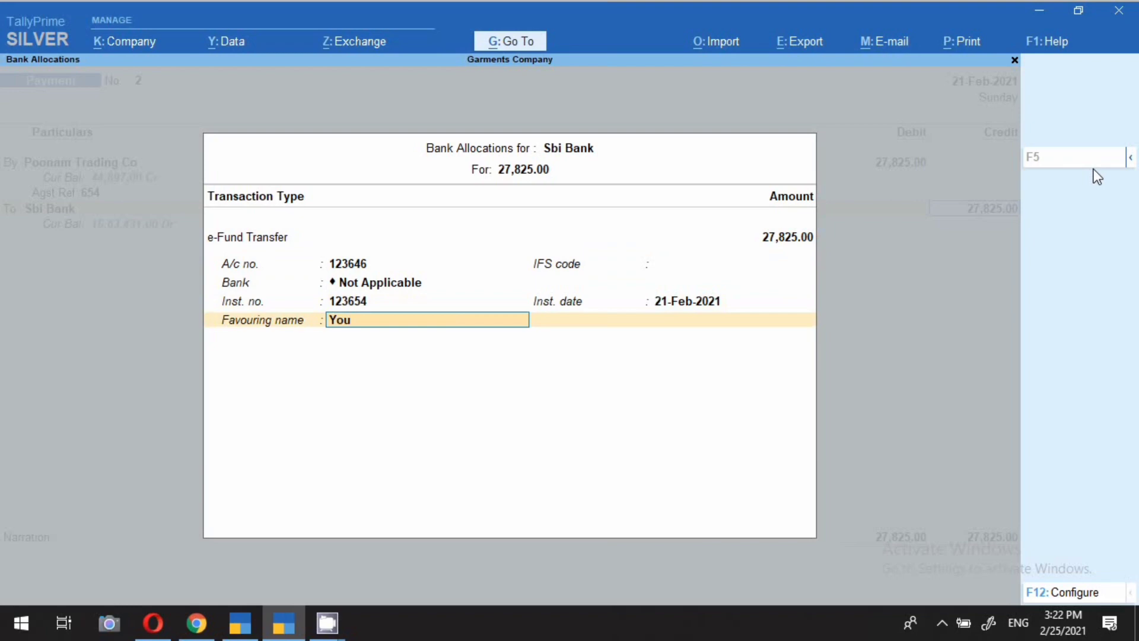
pyautogui.write('rself Neft')
pyautogui.press('Return')
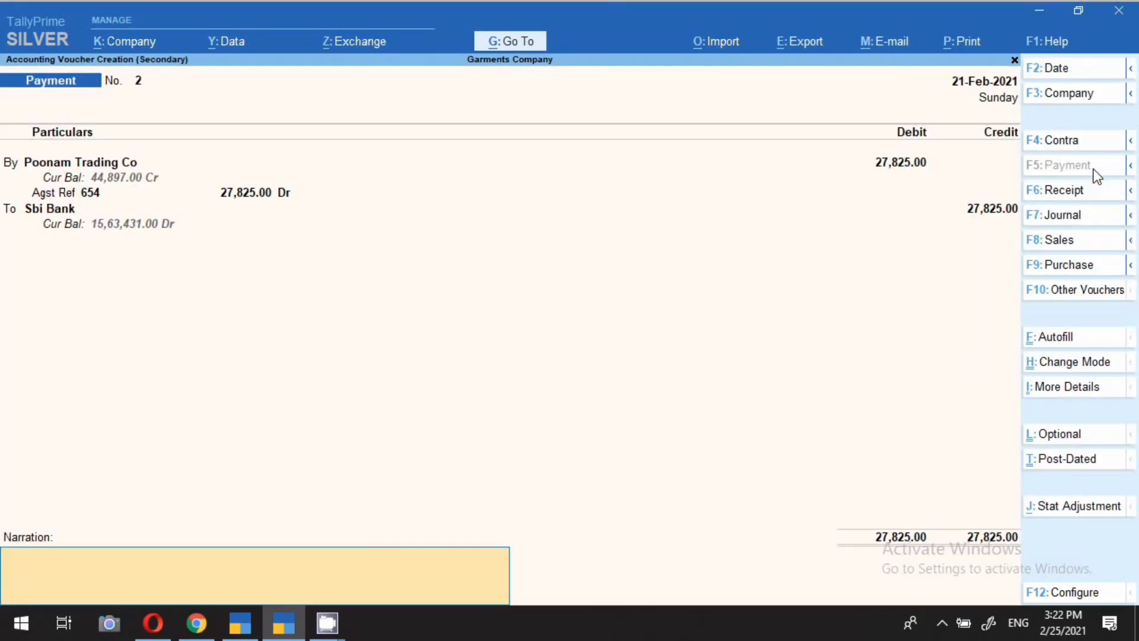
# Step: Enter the narration "neft 21.2.21 27825" and save the payment voucher
pyautogui.write('neft 21.2.21 27825')
pyautogui.press('Return')
pyautogui.press('Return')
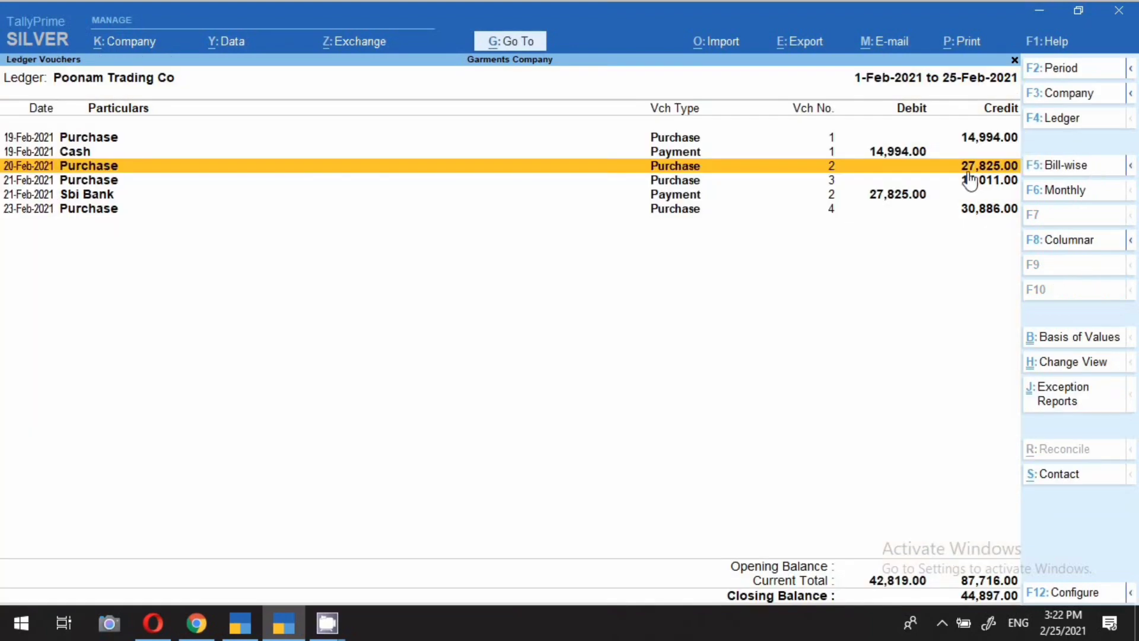
# Step: Compare the 20-Feb-2021 purchase with its Sbi Bank payment, and review Poonam Trading Co's pending bills in the bill-wise outstanding report
pyautogui.click(690, 200)
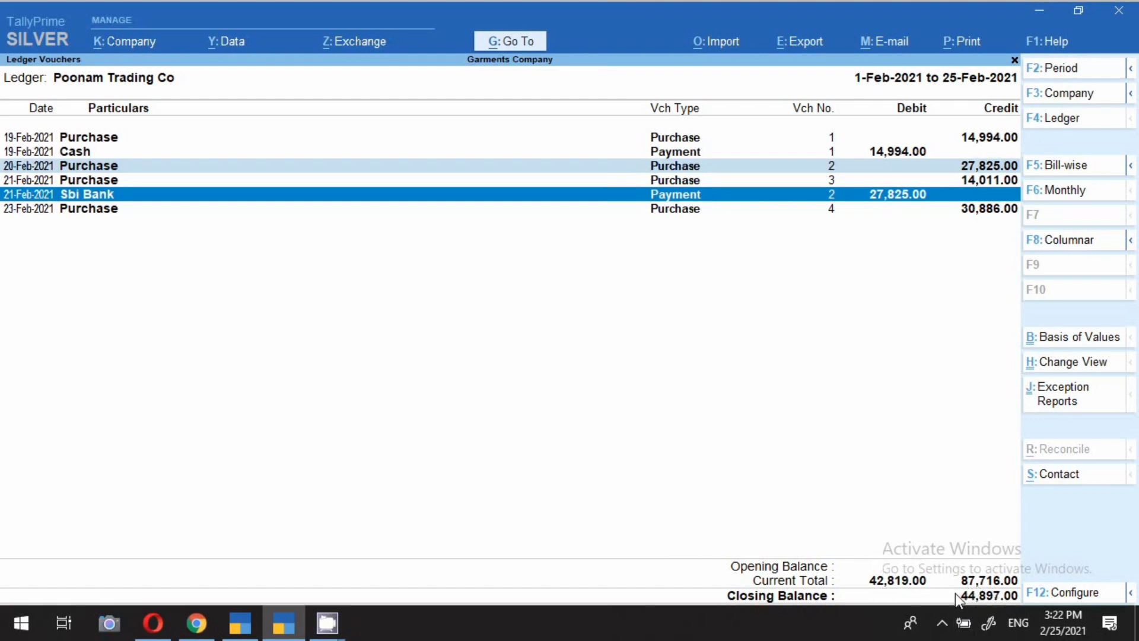
pyautogui.click(1051, 171)
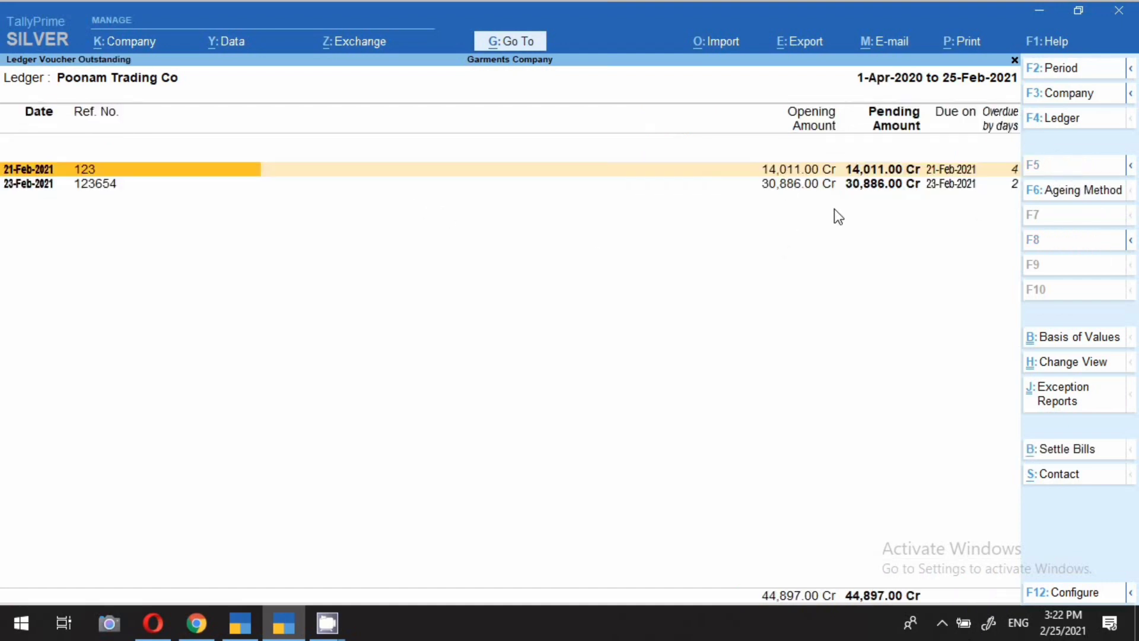
pyautogui.press('space')
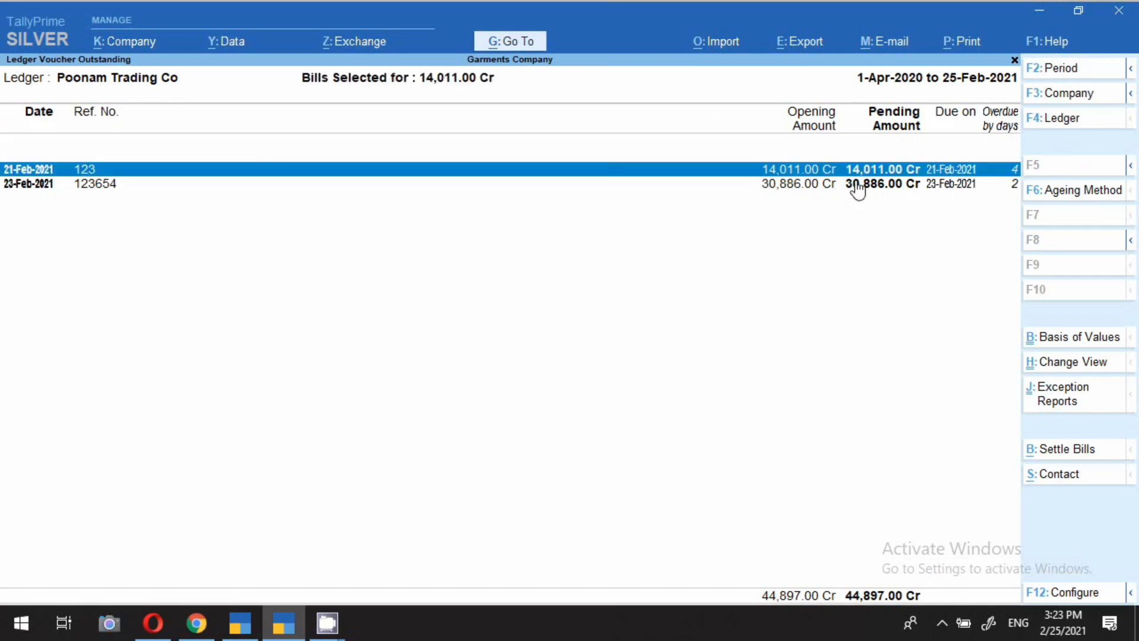
pyautogui.press('Down')
pyautogui.press('space')
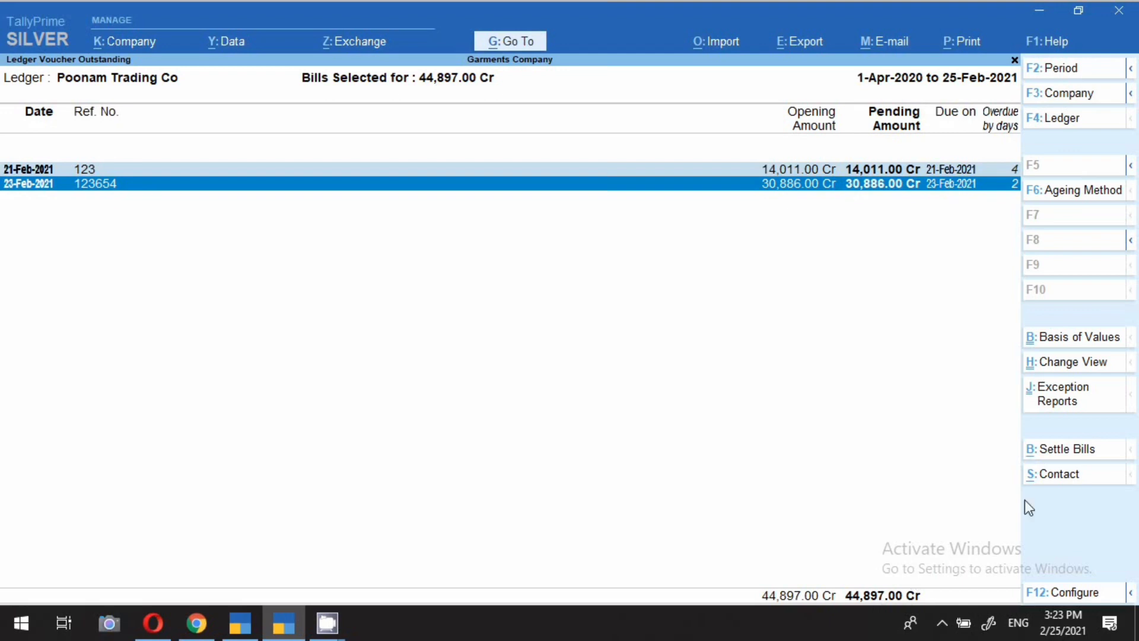
pyautogui.press('Escape')
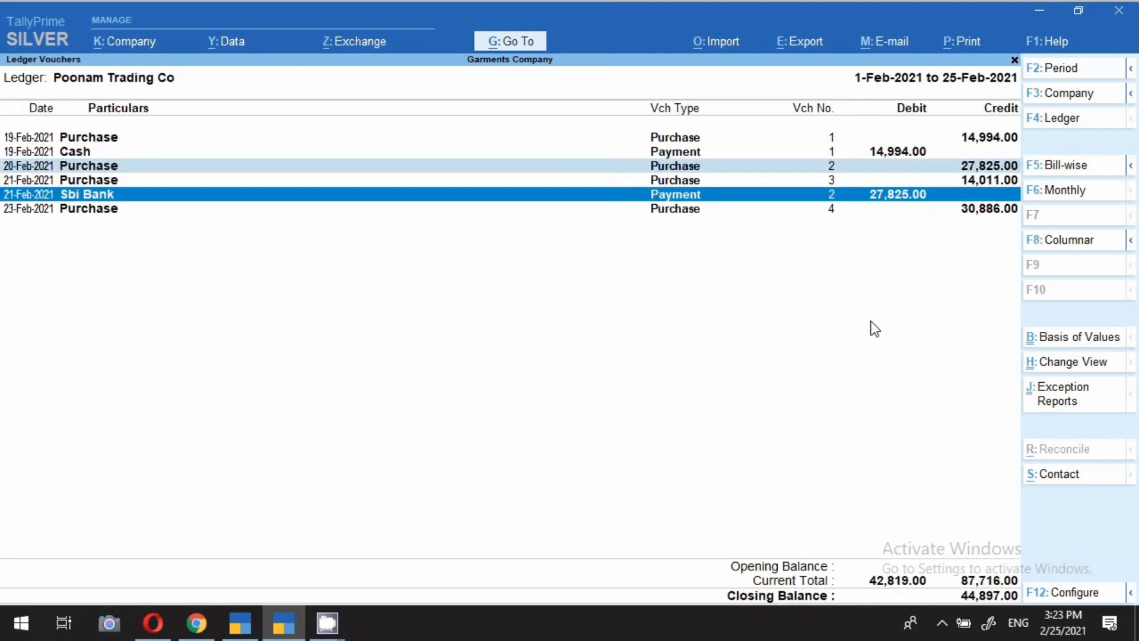
# Step: Start another payment voucher from the 23-Feb-2021 purchase entry and date it 24-Feb-2021
pyautogui.press('Down')
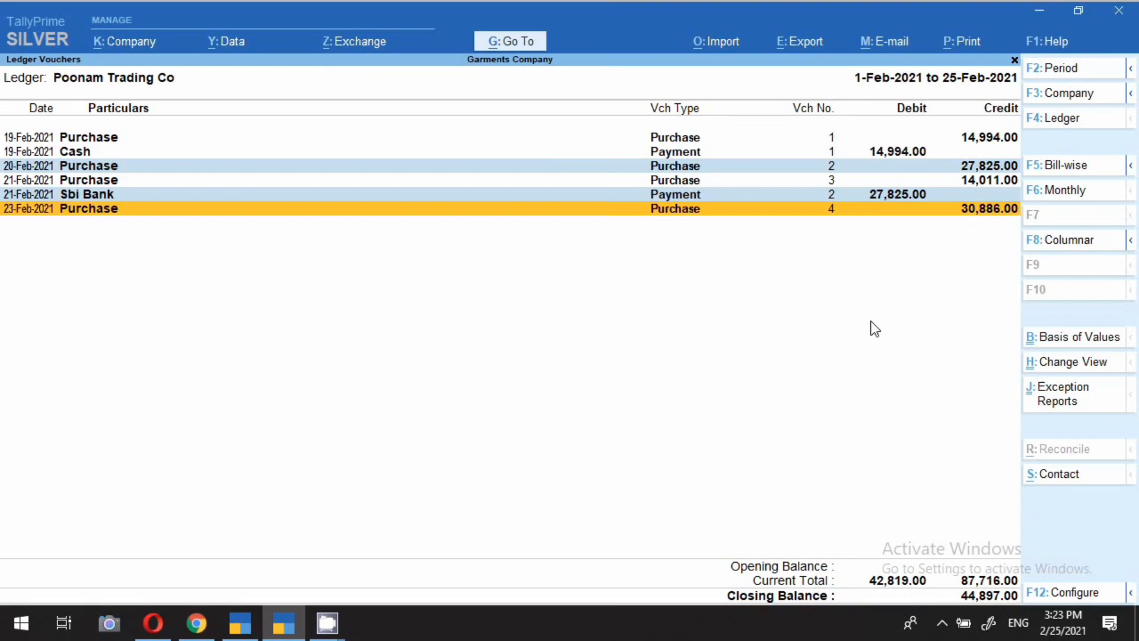
pyautogui.hotkey('alt', 'a')
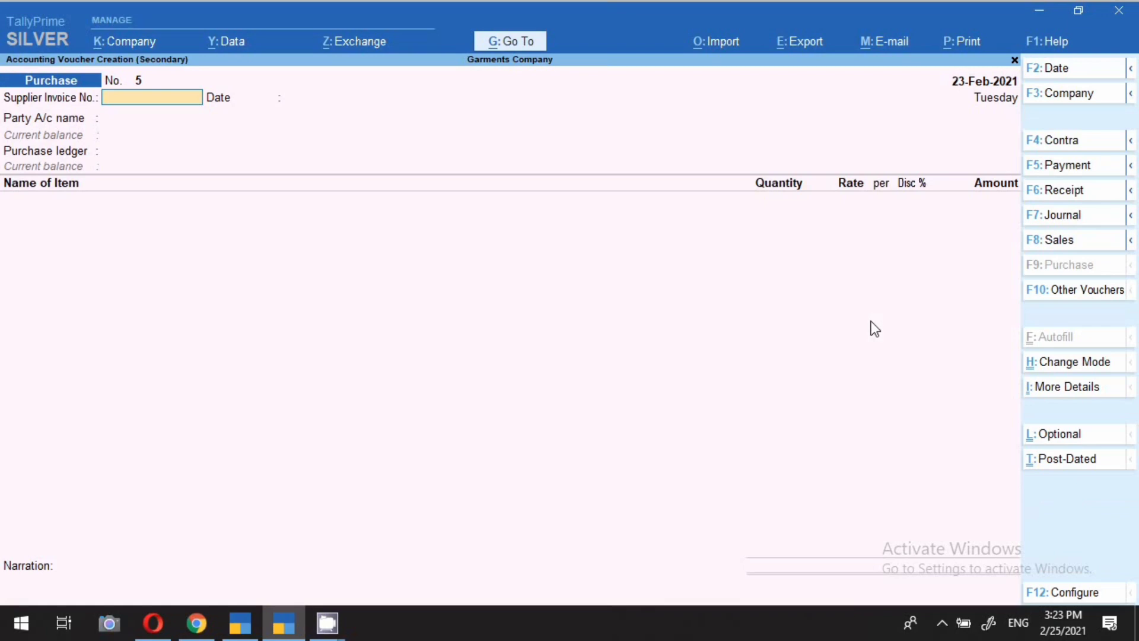
pyautogui.click(1070, 170)
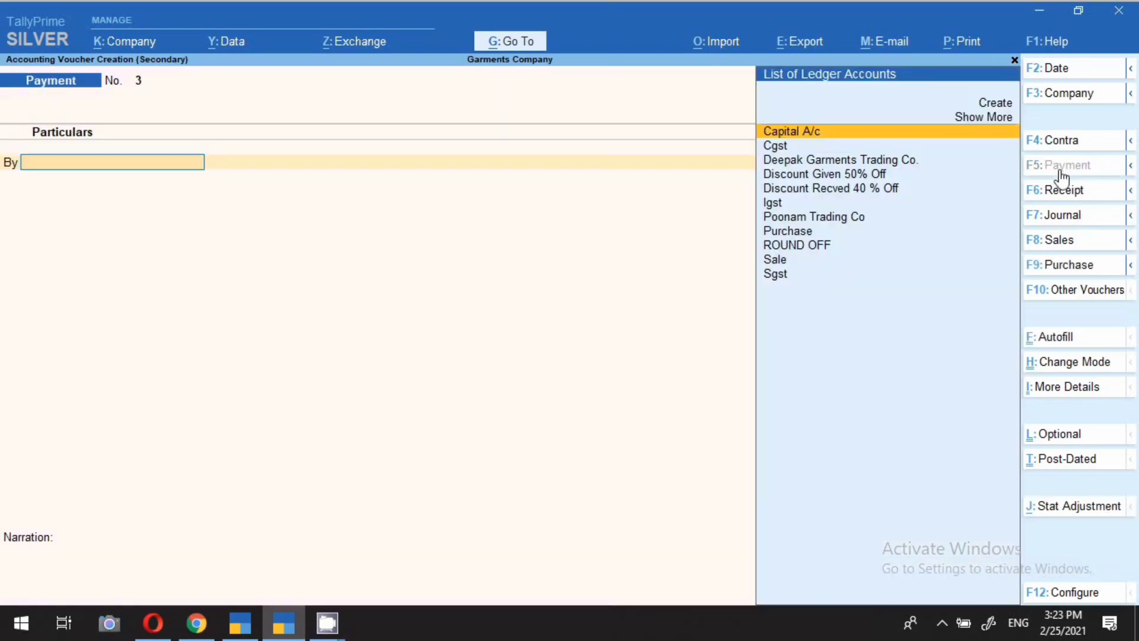
pyautogui.press('F2')
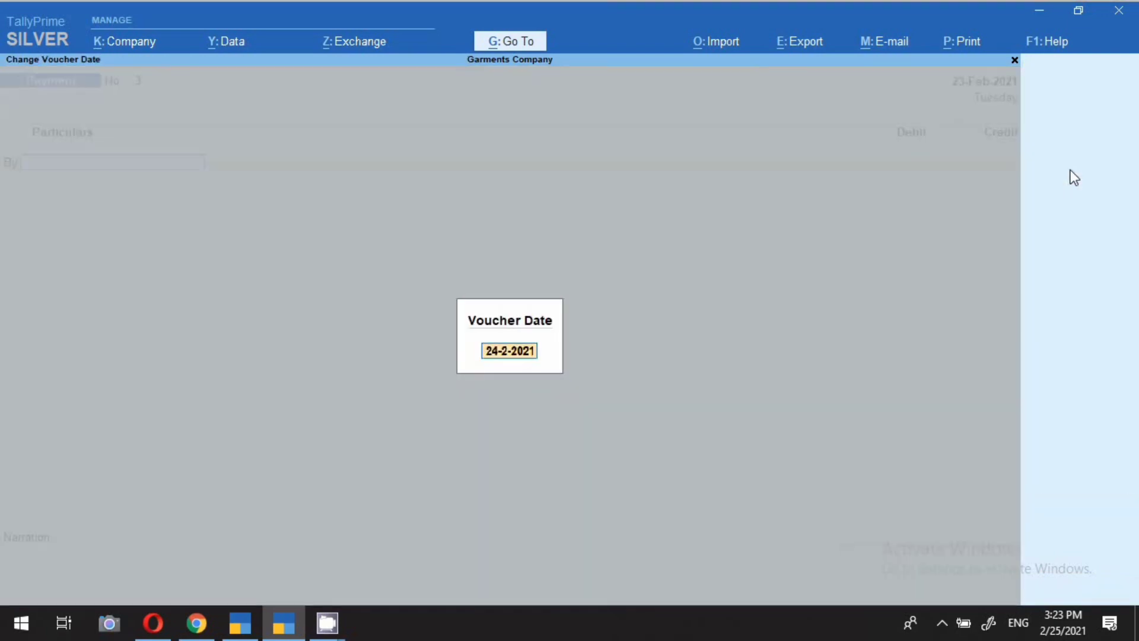
pyautogui.press('Return')
# Step: Debit Poonam Trading Co with 20,000 and adjust the full amount as Agst Ref to pending bill 123654
pyautogui.write('Poo')
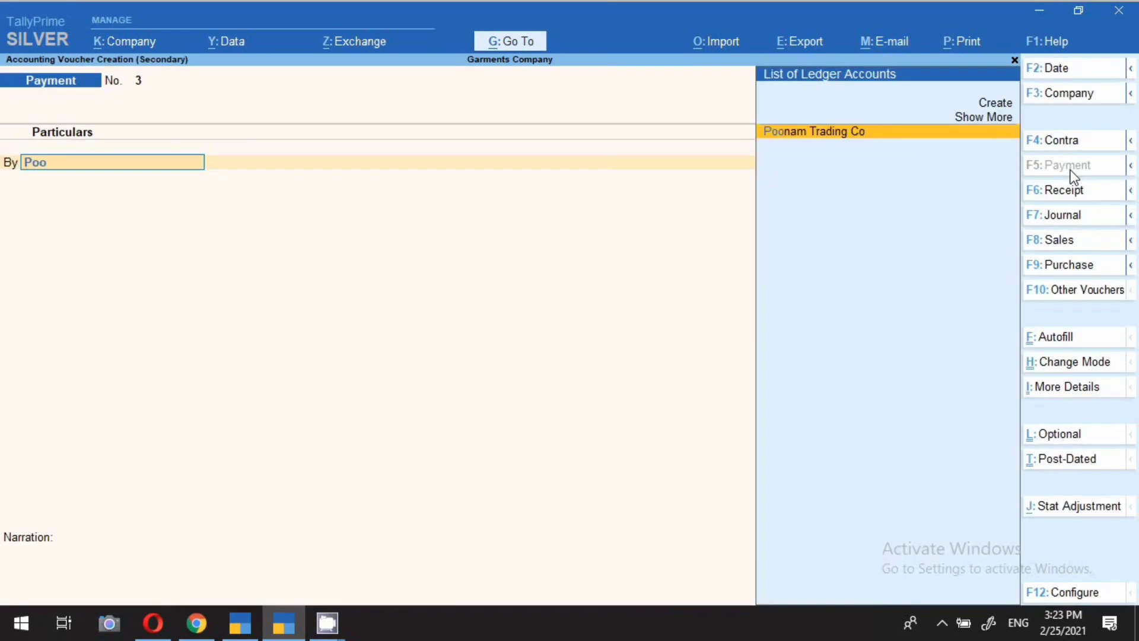
pyautogui.press('Return')
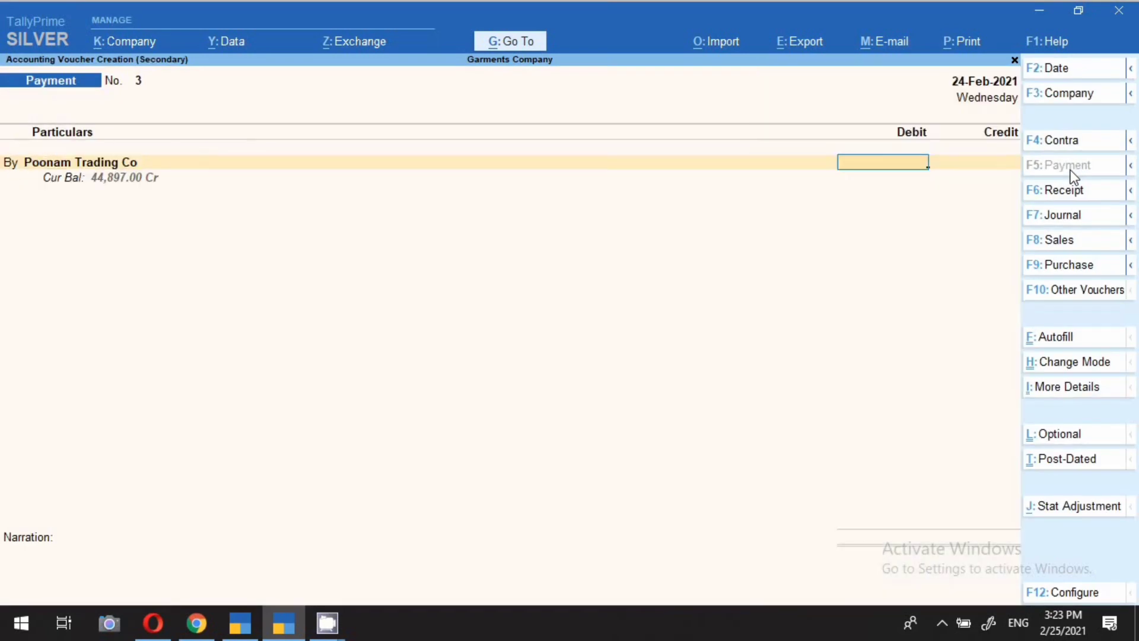
pyautogui.write('20000')
pyautogui.press('Return')
pyautogui.press('Return')
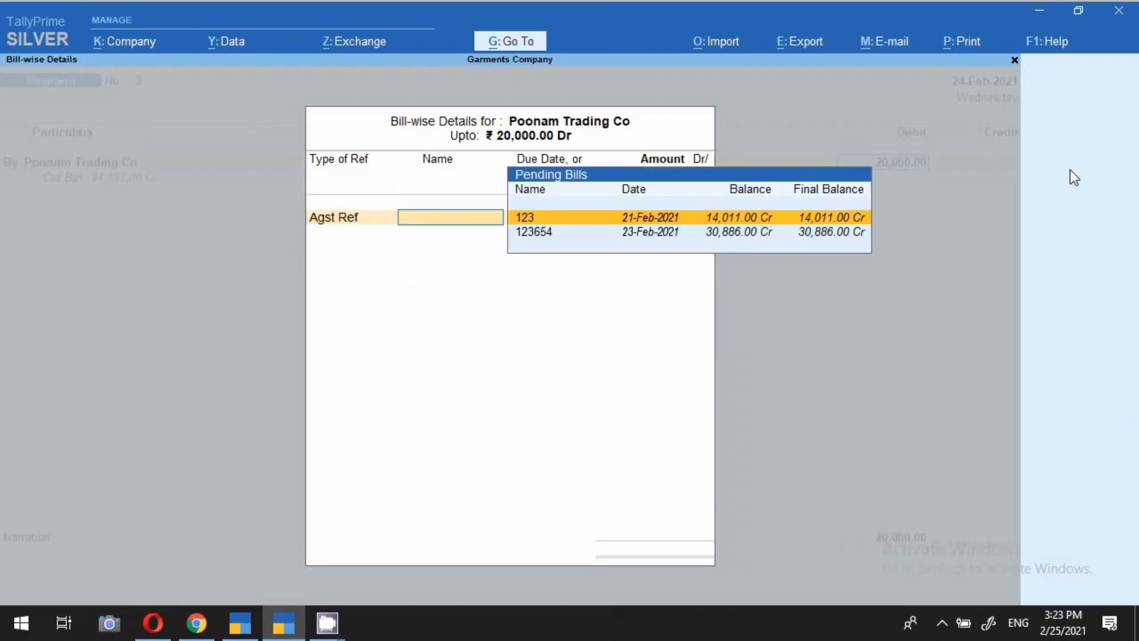
pyautogui.click(811, 236)
pyautogui.press('Return')
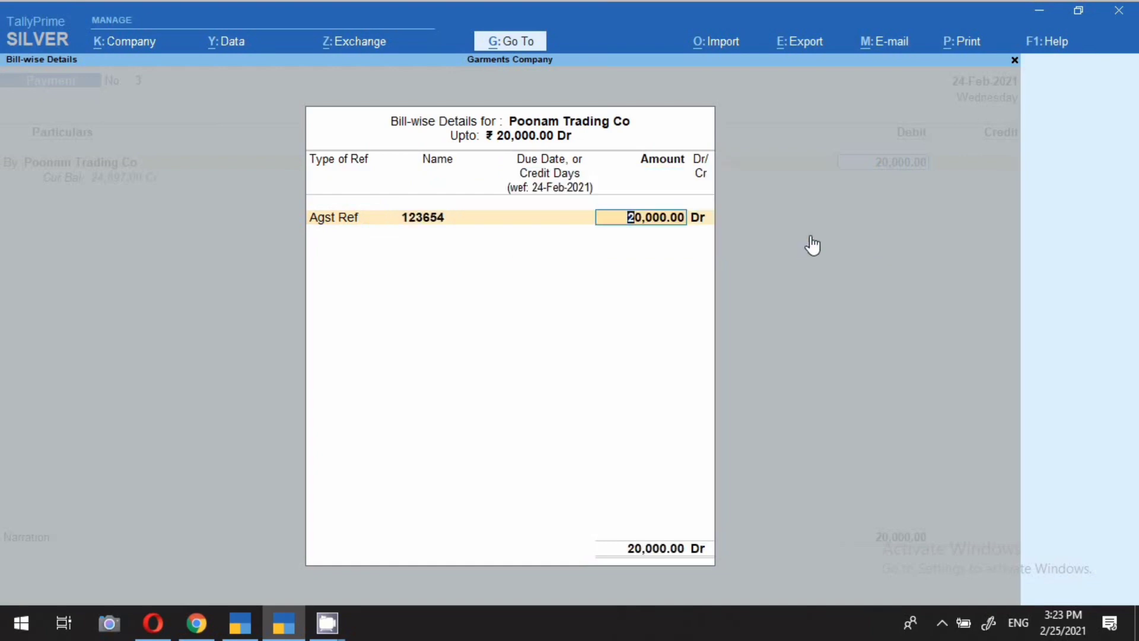
pyautogui.press('Return')
pyautogui.press('Return')
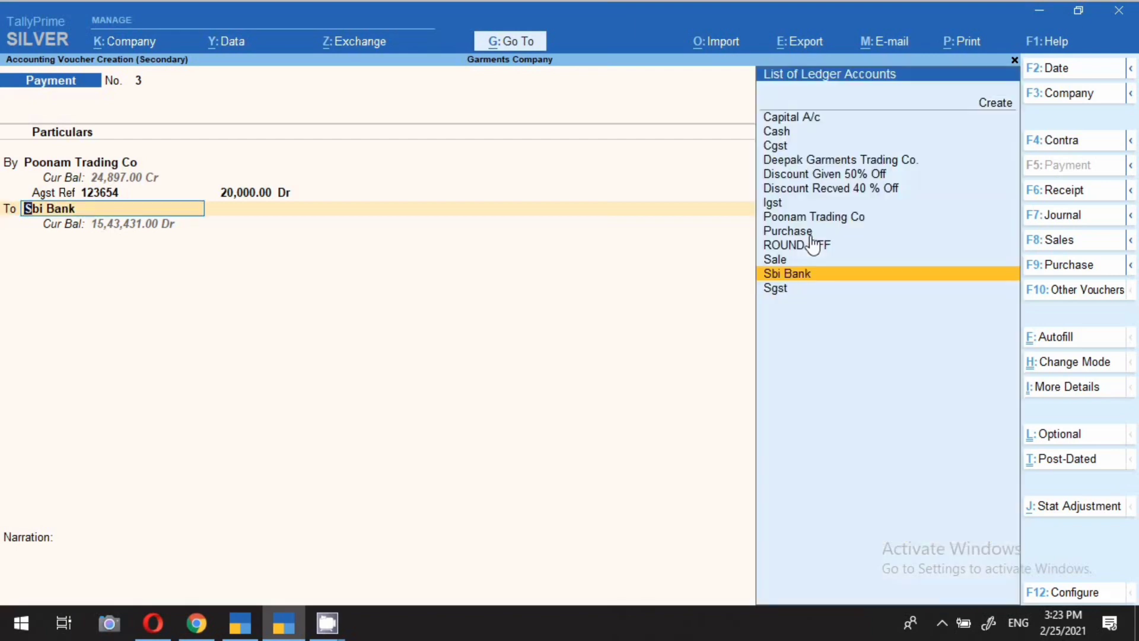
# Step: Credit Sbi Bank with 20,000 as a Cheque with instrument number 123654, cheque range Not Applicable, favouring Poonam Trading Co
pyautogui.press('Return')
pyautogui.press('Return')
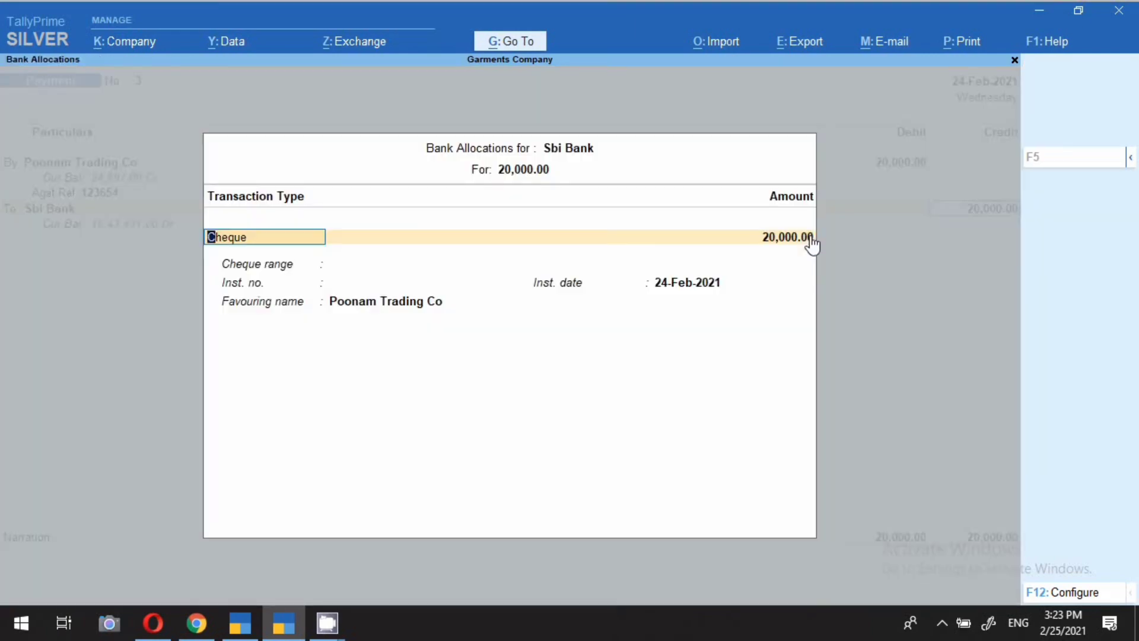
pyautogui.press('Return')
pyautogui.press('Return')
pyautogui.write('123654')
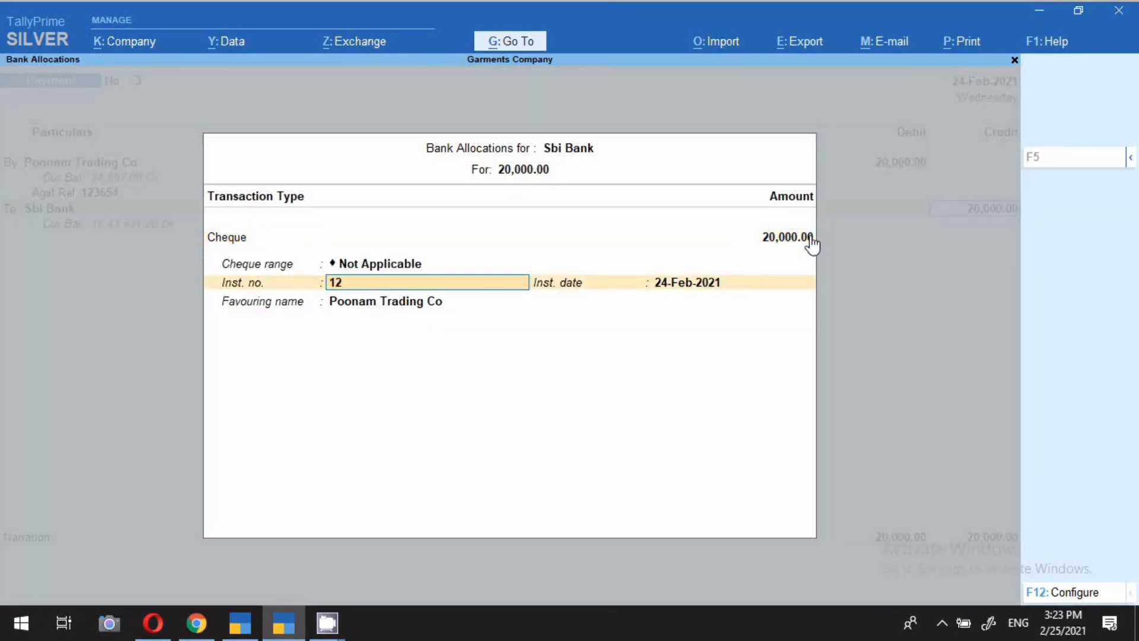
pyautogui.press('Return')
pyautogui.press('Return')
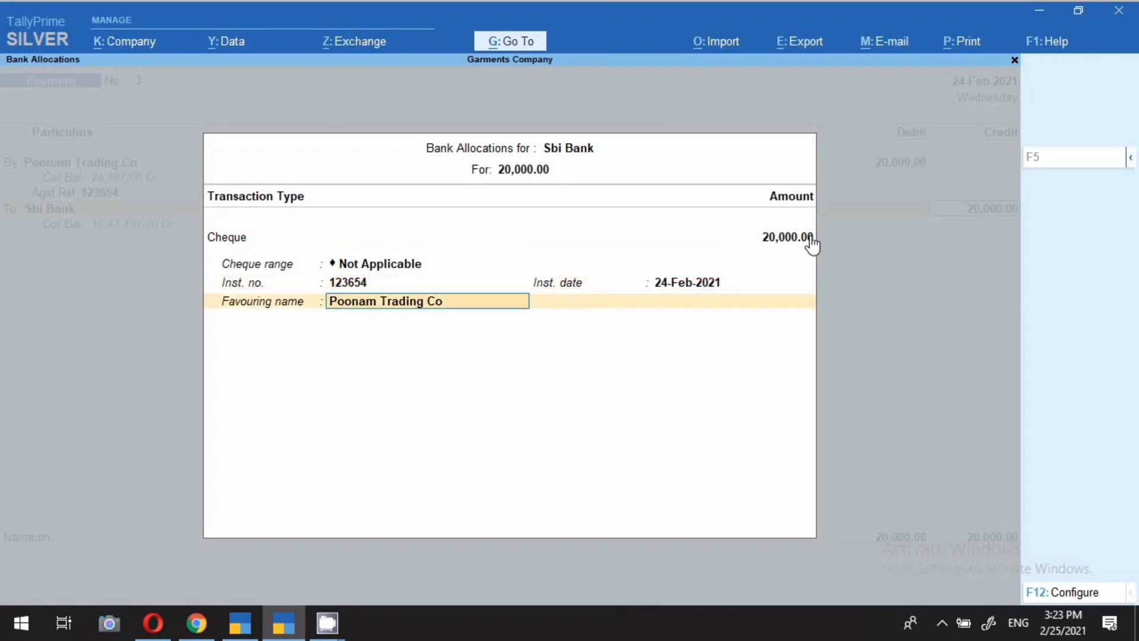
pyautogui.press('Return')
# Step: Add the narration "ch no 123654 24.2.21 20000/-" to the 20,000 payment and save the voucher
pyautogui.write('ch no')
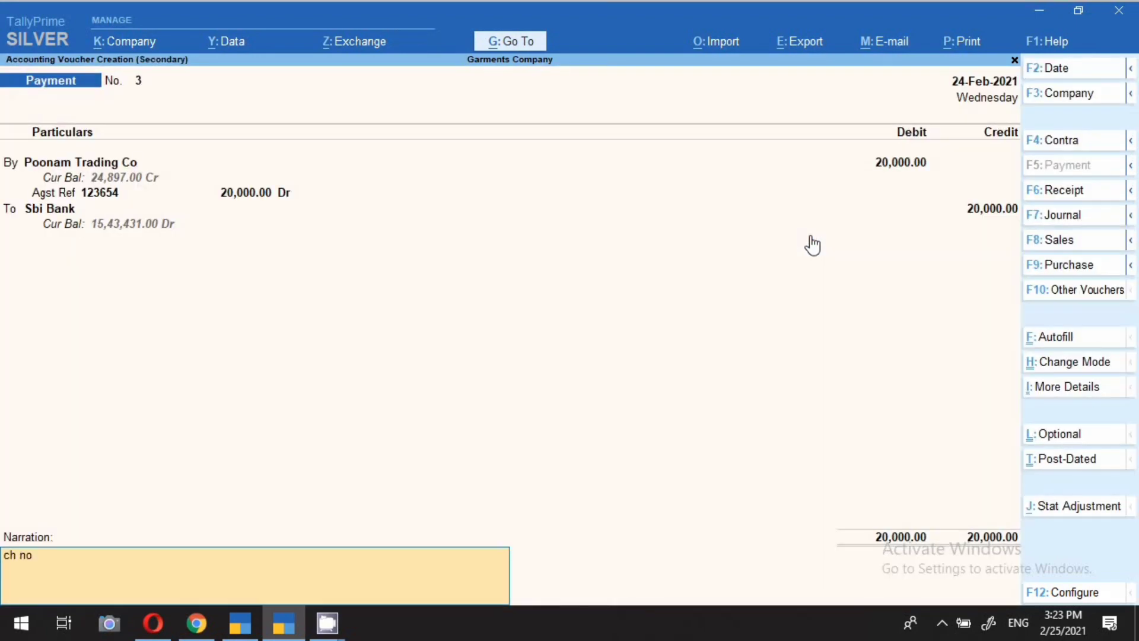
pyautogui.write(' 123654  24.2.21  20000')
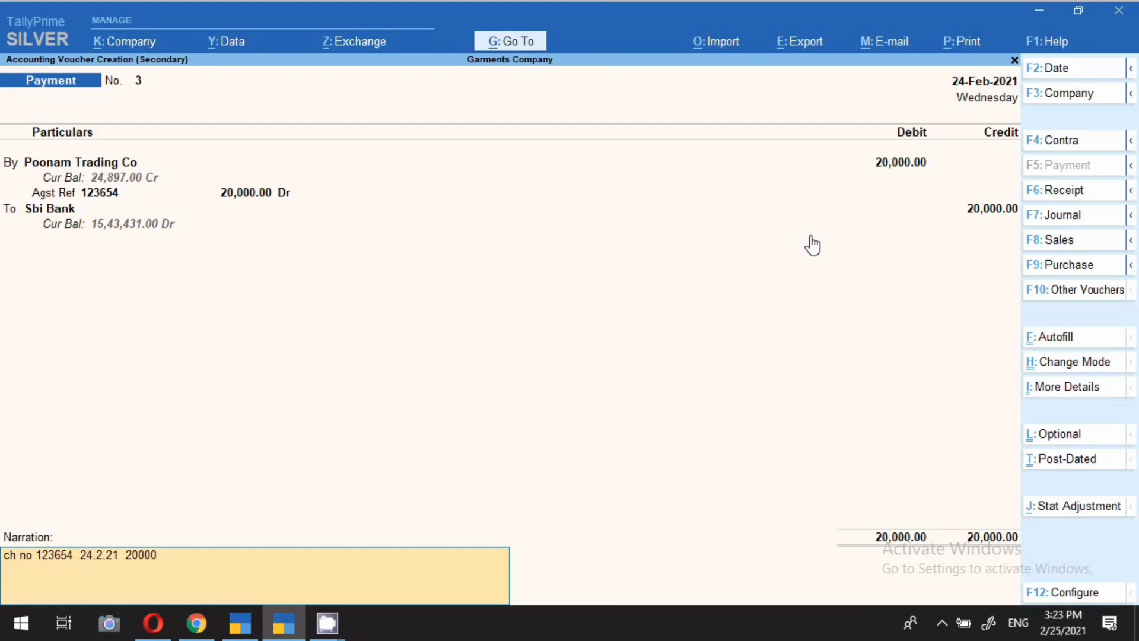
pyautogui.write('/-')
pyautogui.press('Return')
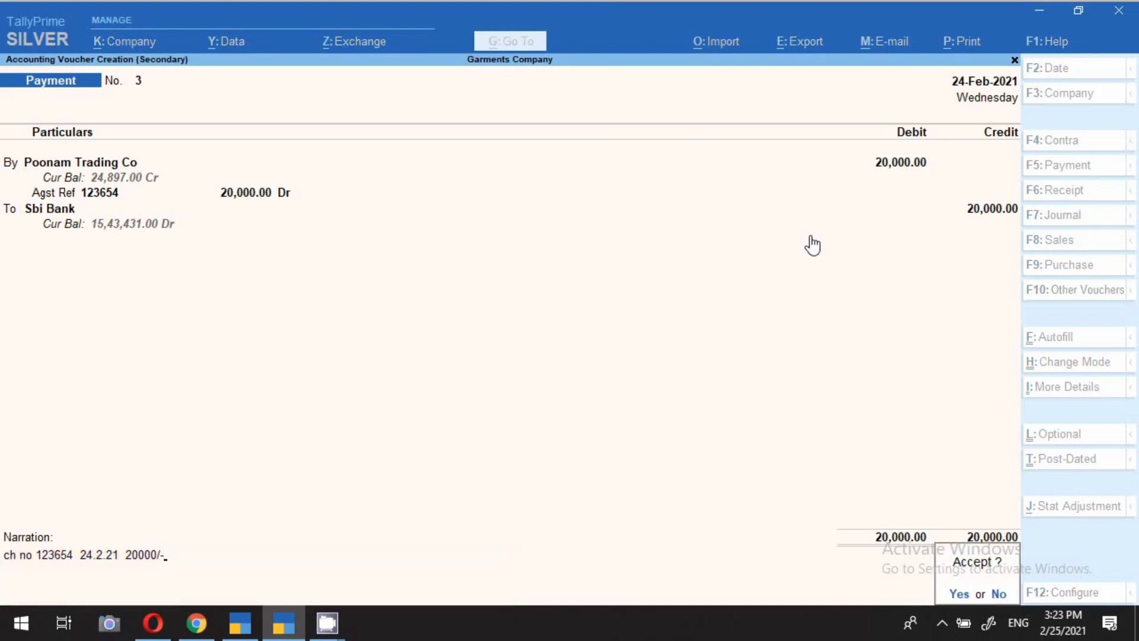
pyautogui.press('Return')
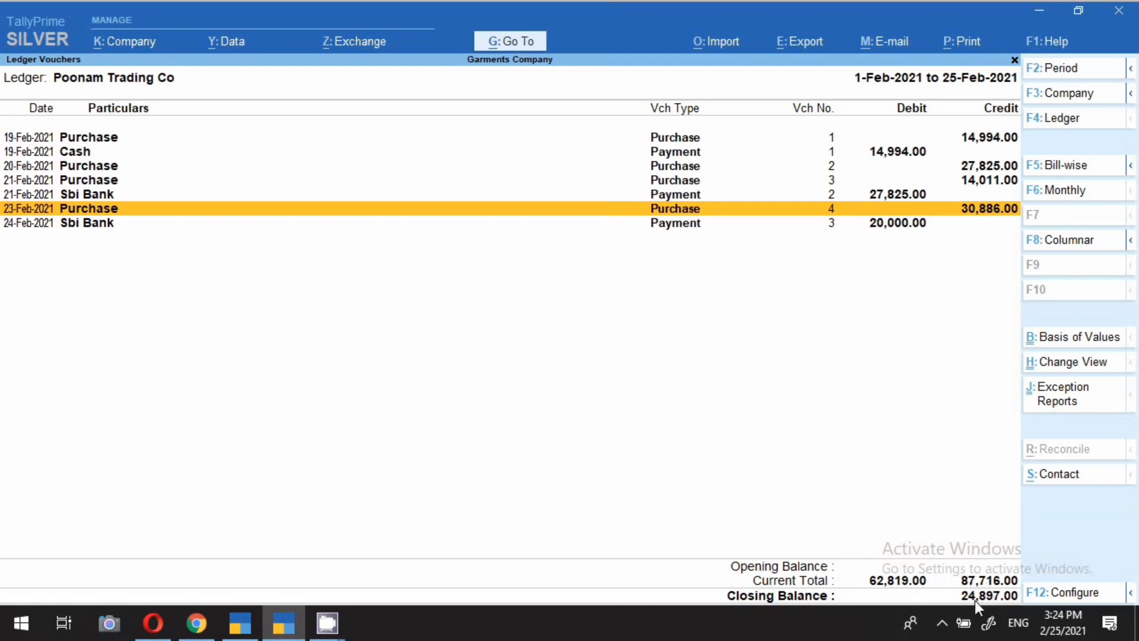
# Step: Review Poonam Trading Co's bill-wise outstanding, selecting pending bills 123 and 123654 and expanding their voucher and item details
pyautogui.click(1047, 174)
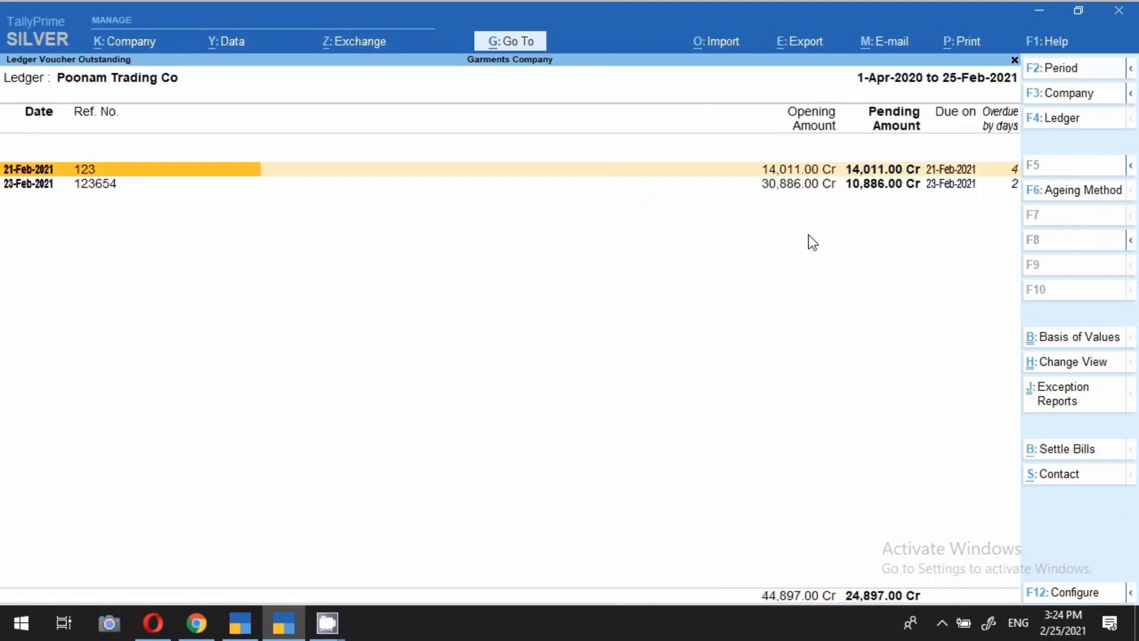
pyautogui.press('Down')
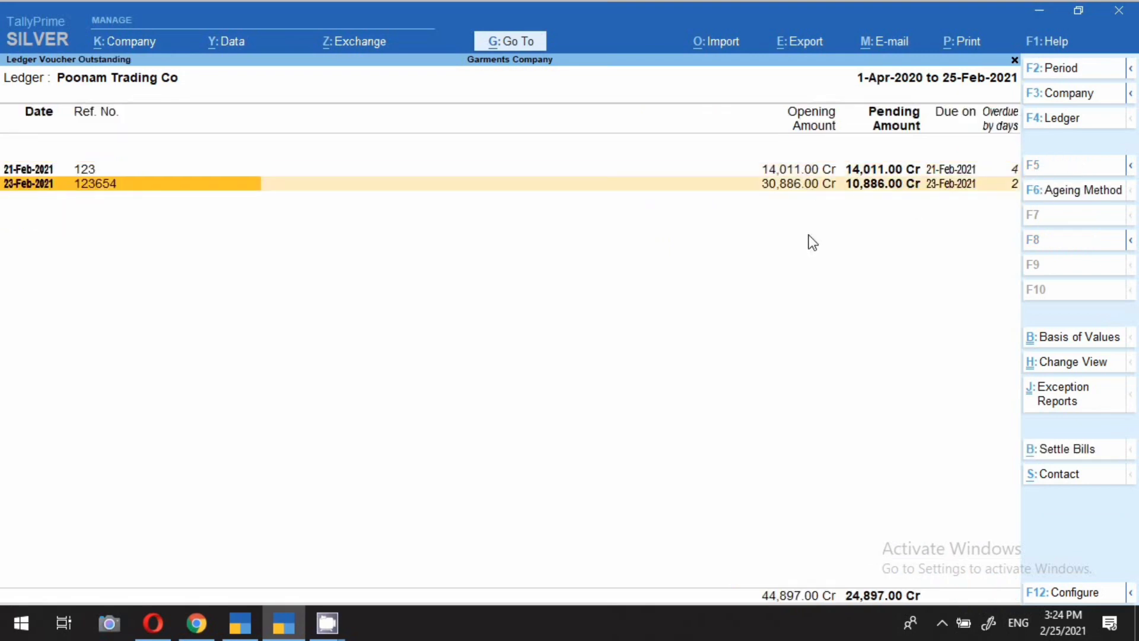
pyautogui.press('Up')
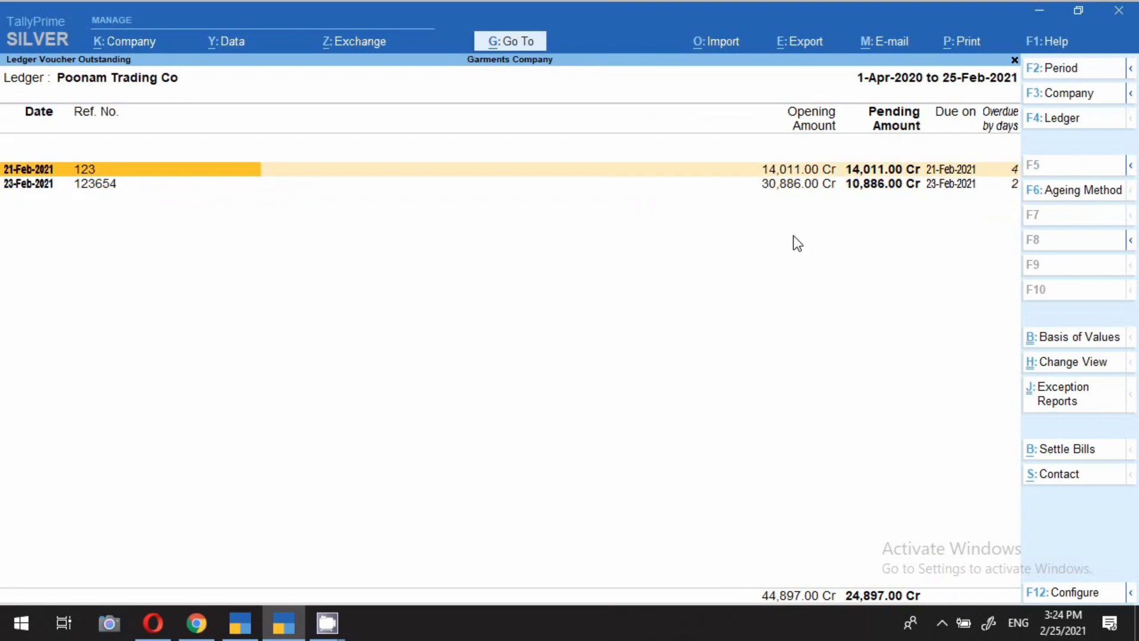
pyautogui.press('space')
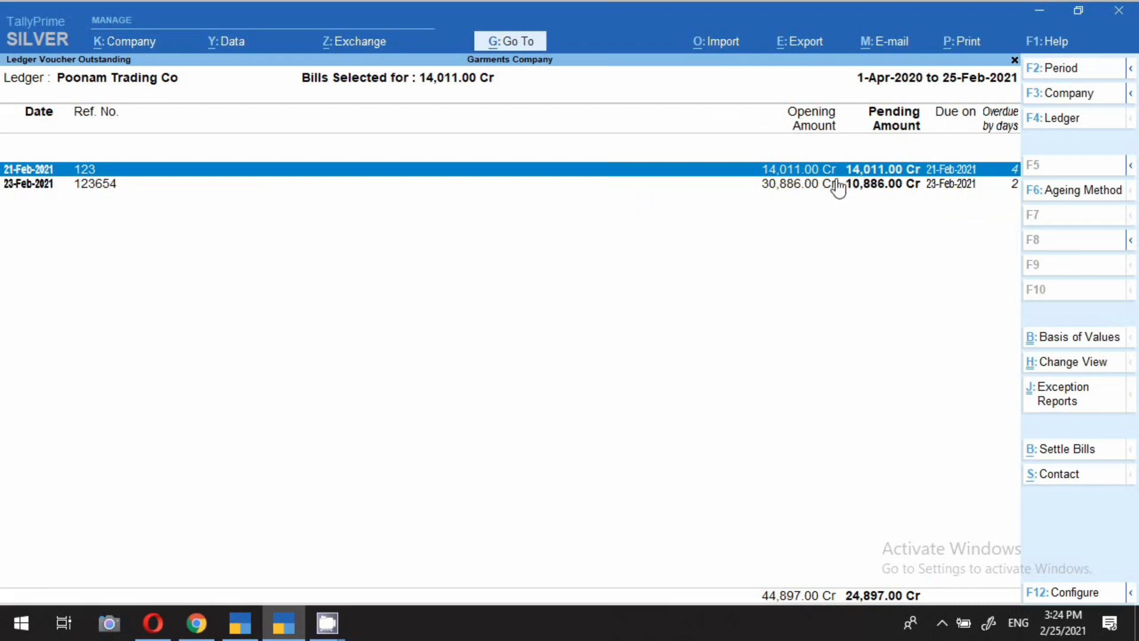
pyautogui.click(798, 188)
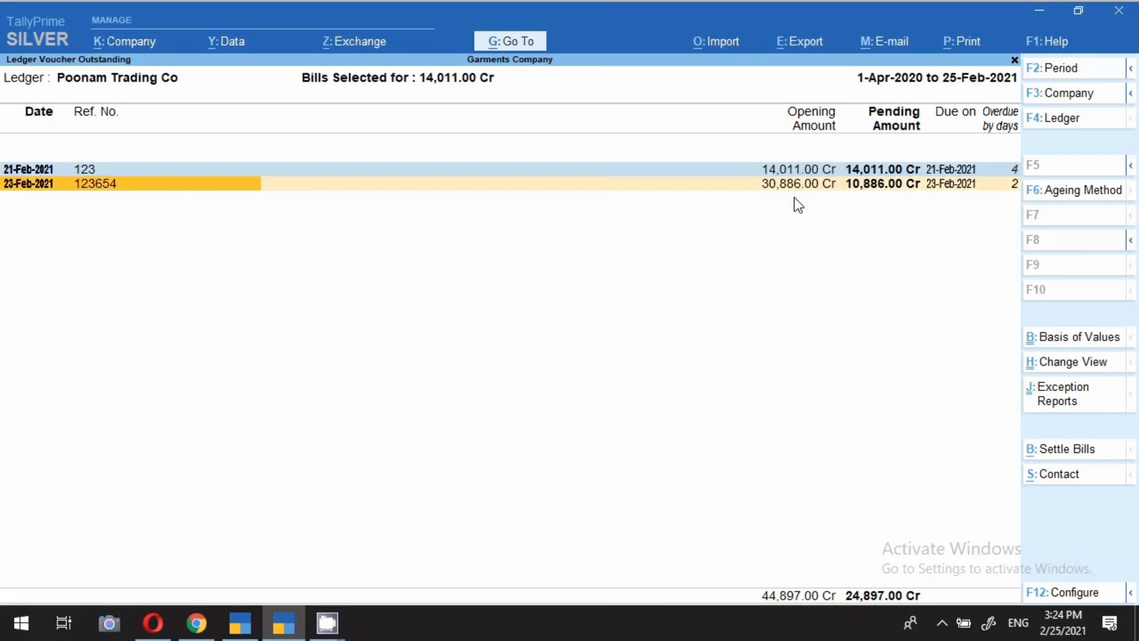
pyautogui.press('space')
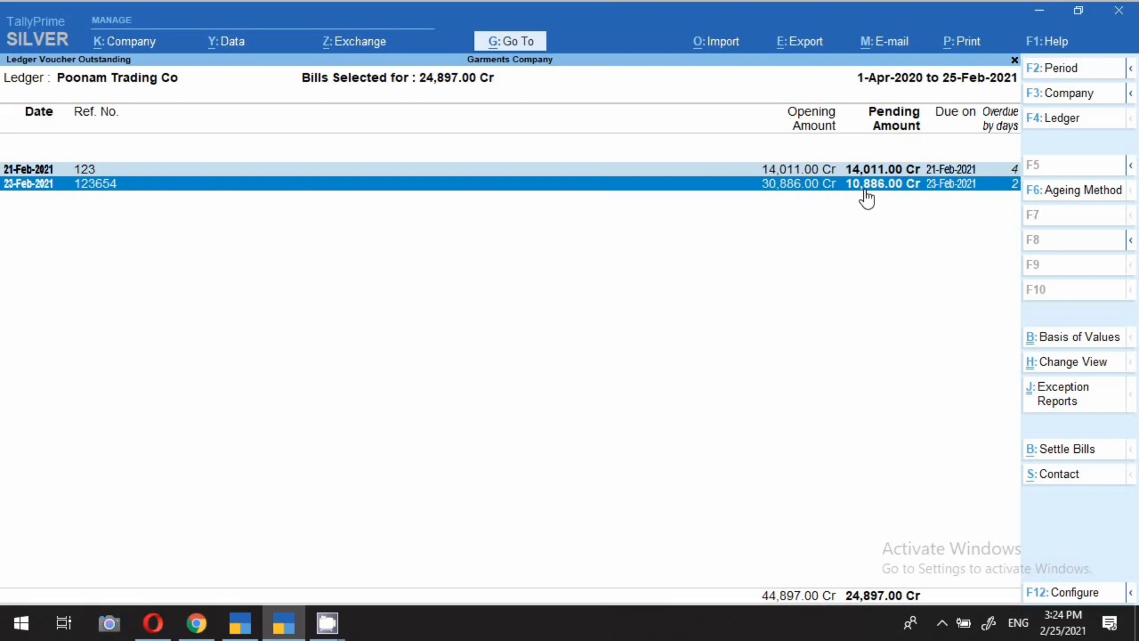
pyautogui.hotkey('alt', 'F5')
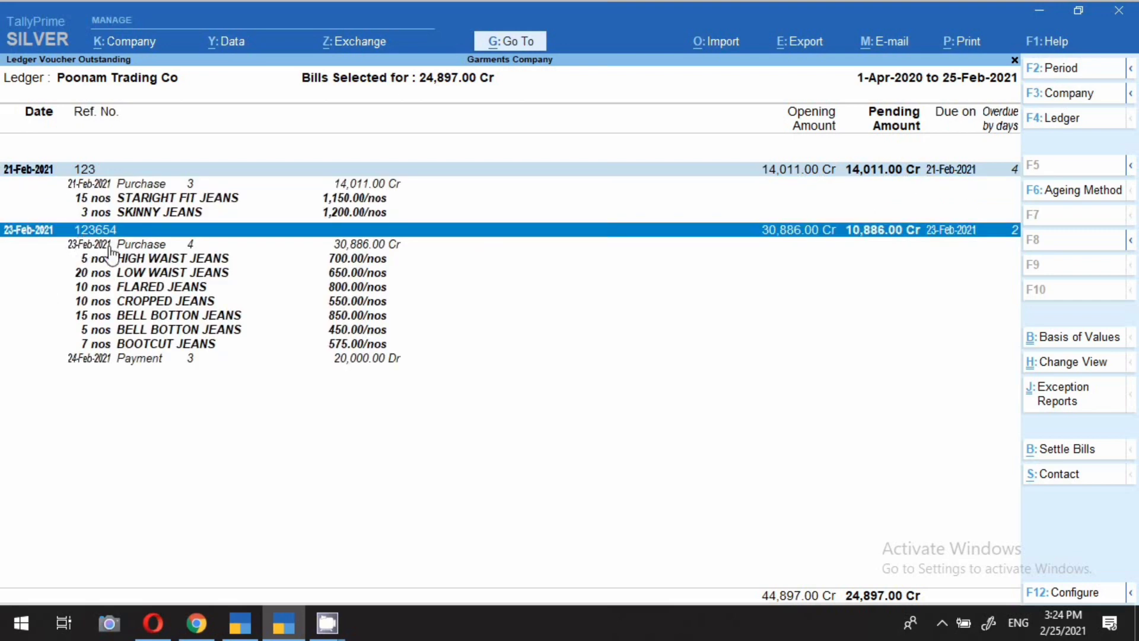
pyautogui.press('Down')
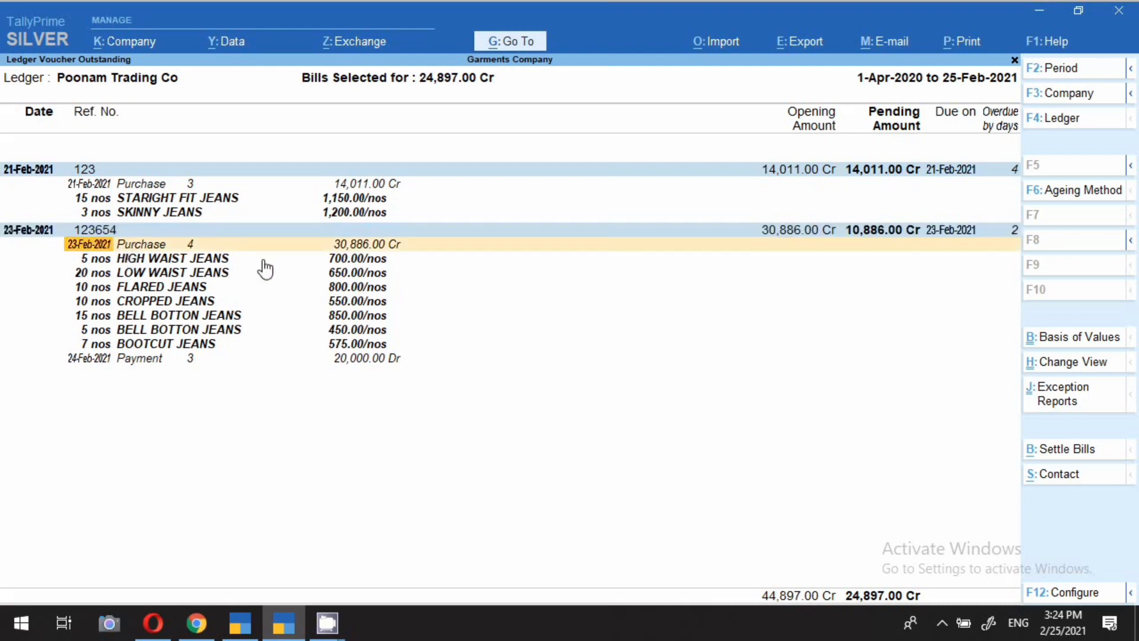
pyautogui.click(119, 363)
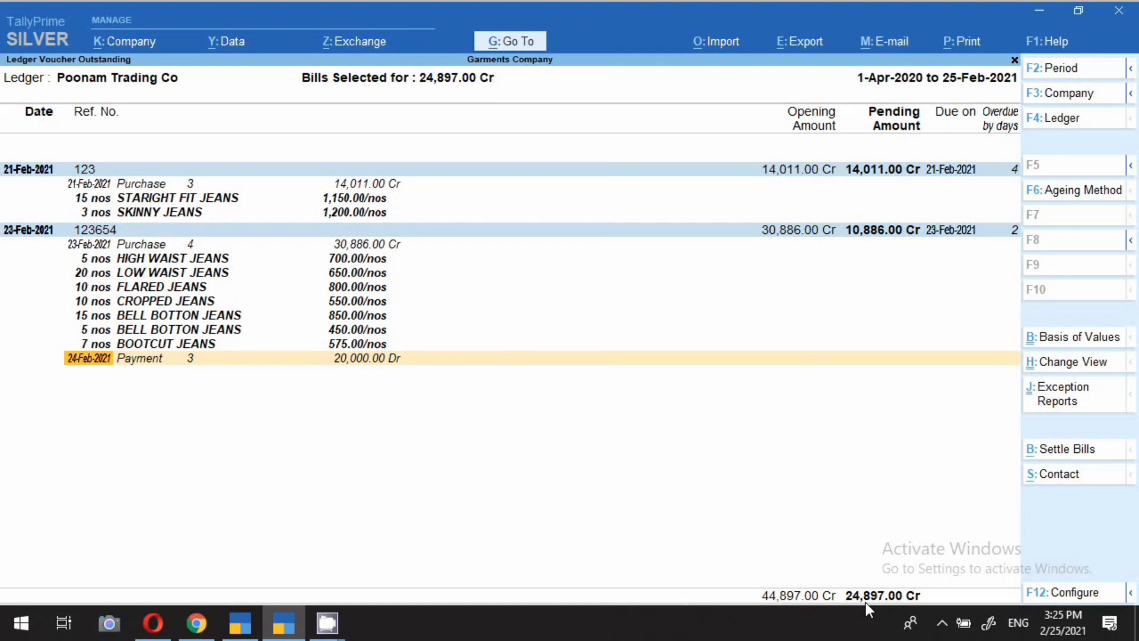
pyautogui.press('Escape')
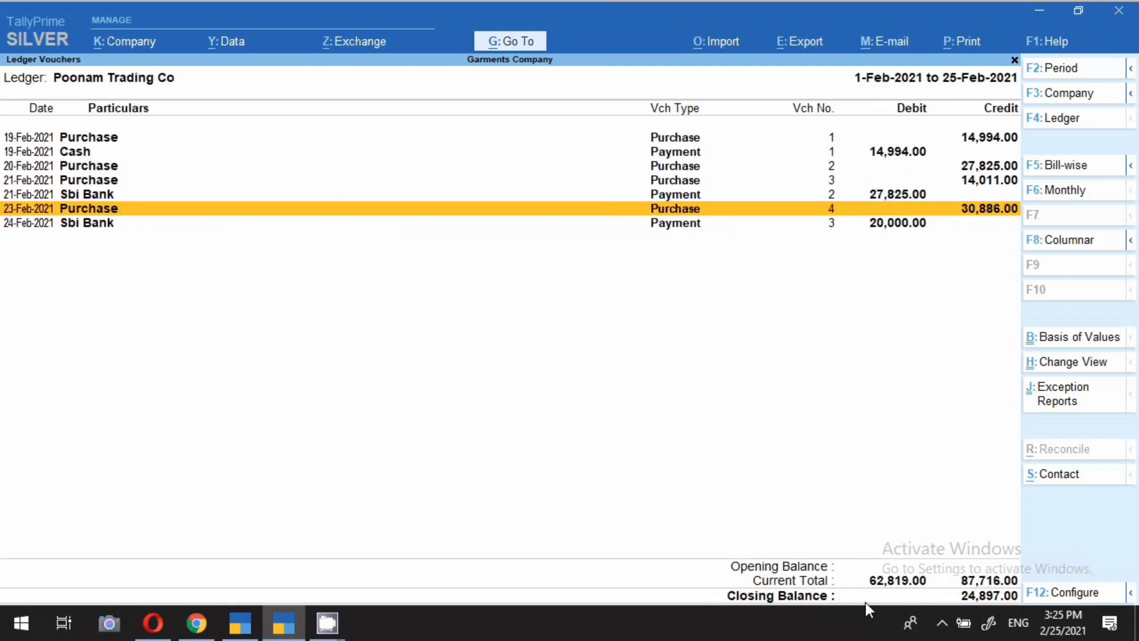
# Step: Start a new payment voucher from the 24-Feb-2021 Sbi Bank entry in the ledger and date it 25-Feb-2021
pyautogui.press('Down')
pyautogui.hotkey('alt', 'a')
pyautogui.press('F2')
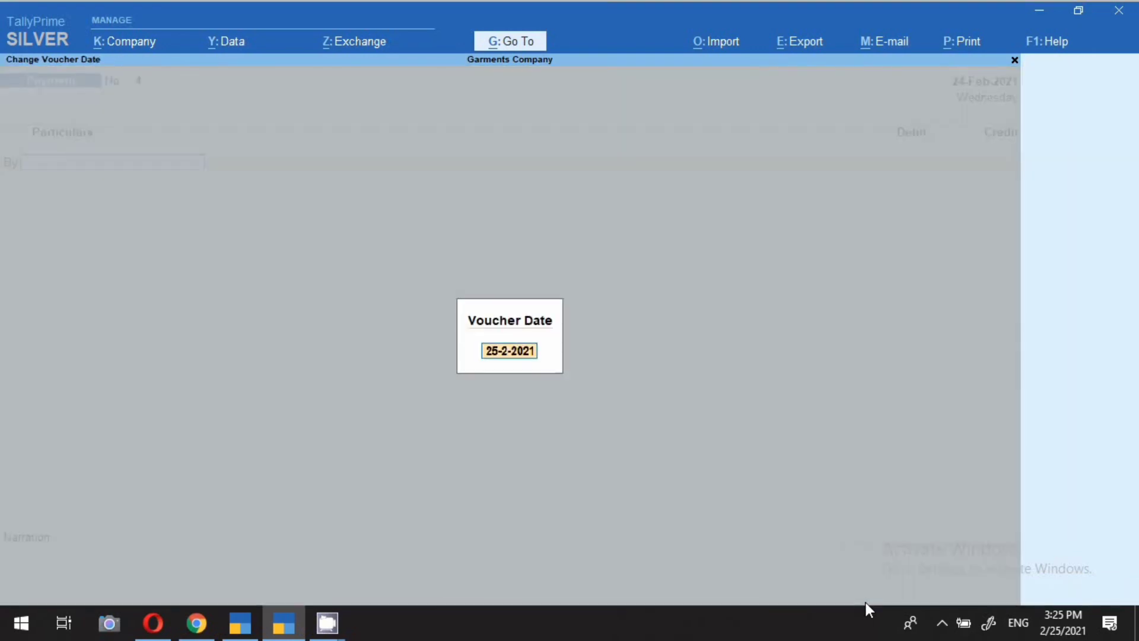
pyautogui.write('25.')
pyautogui.press('Return')
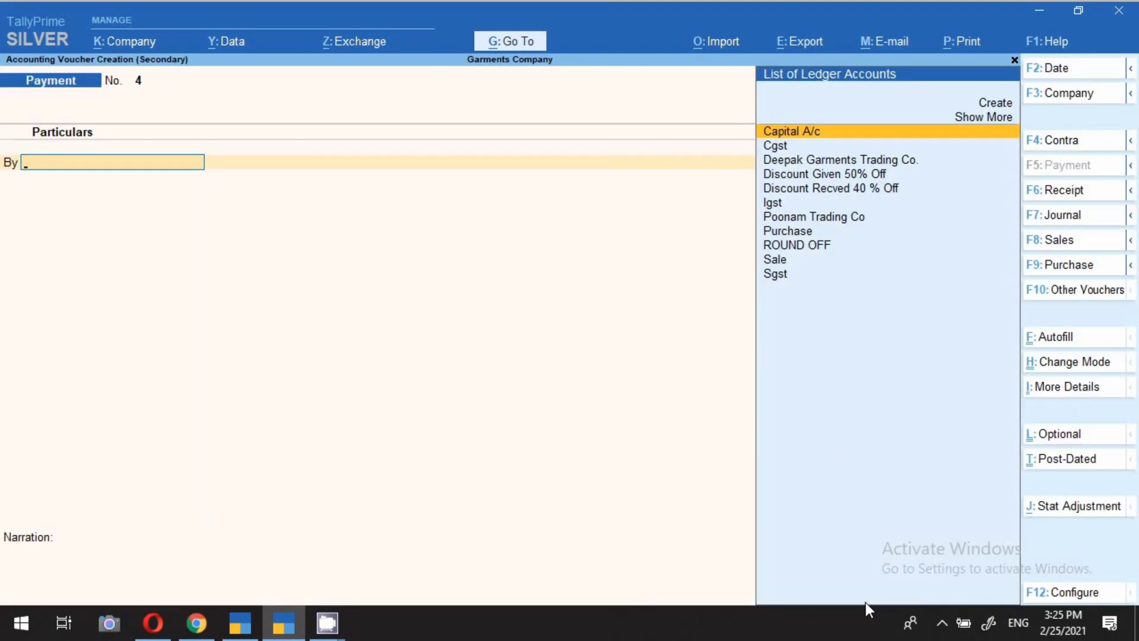
# Step: Debit Poonam Trading Co with 24,897 in the payment voucher
pyautogui.write('Poon')
pyautogui.press('Return')
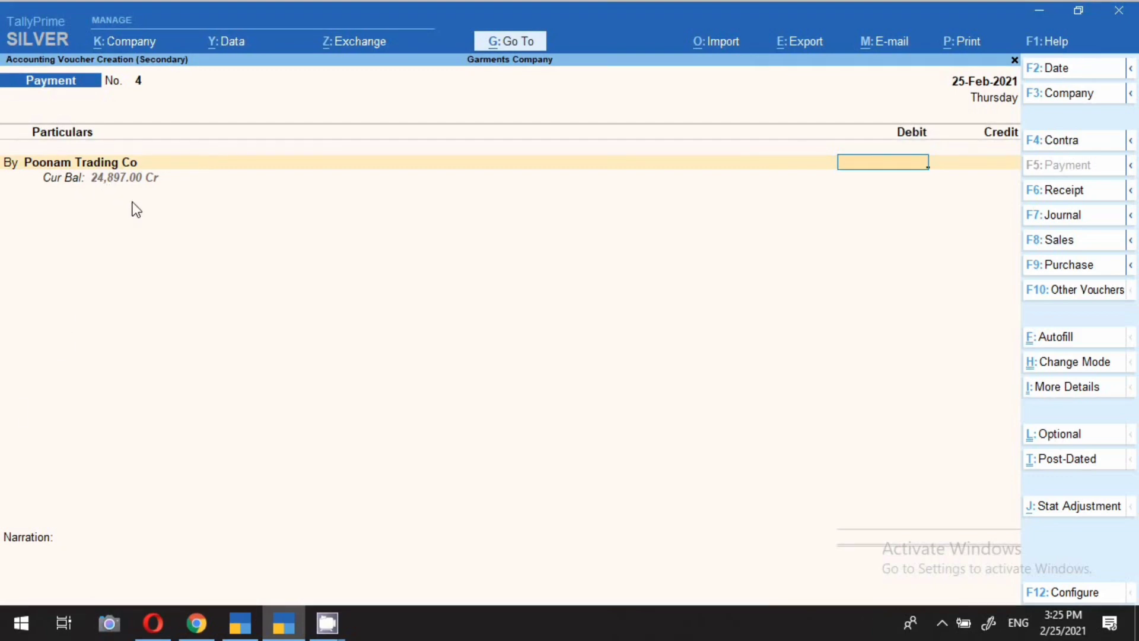
pyautogui.write('24897')
pyautogui.press('Return')
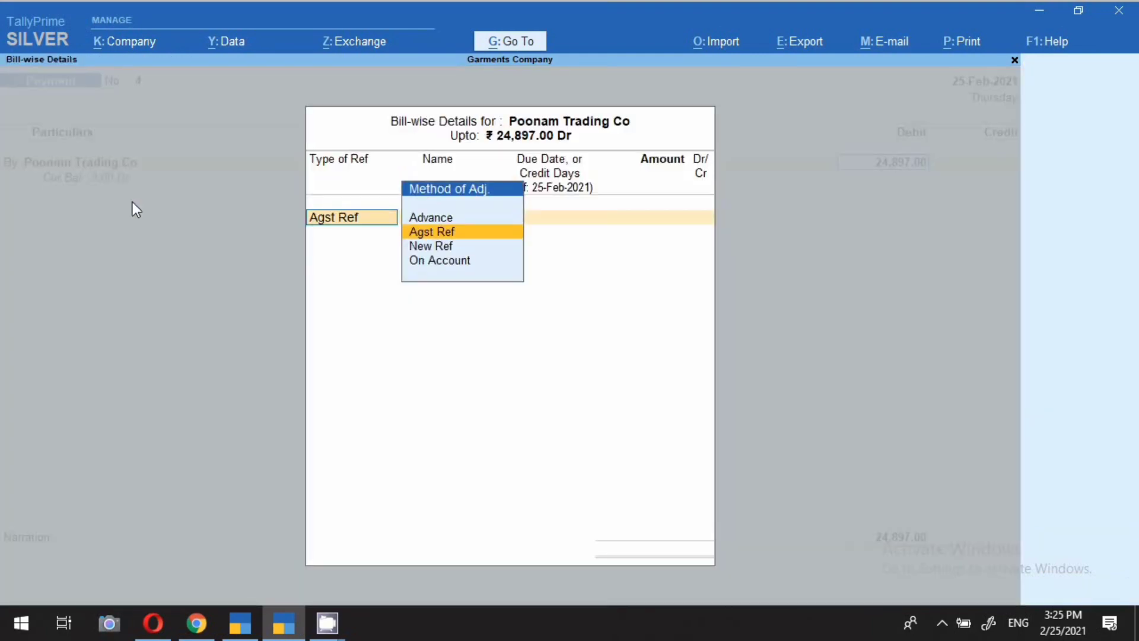
# Step: Adjust the payment as Agst Ref against both pending bills: 14,011 to bill 123 and 10,886 to bill 123654
pyautogui.press('Return')
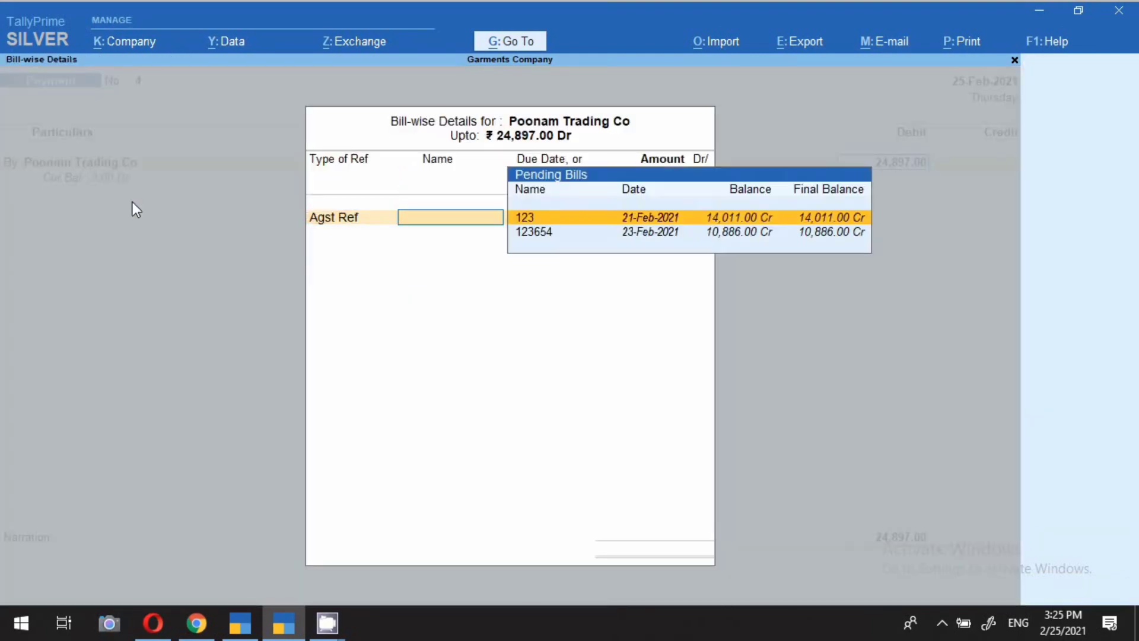
pyautogui.press('Return')
pyautogui.press('Return')
pyautogui.press('Return')
pyautogui.press('Return')
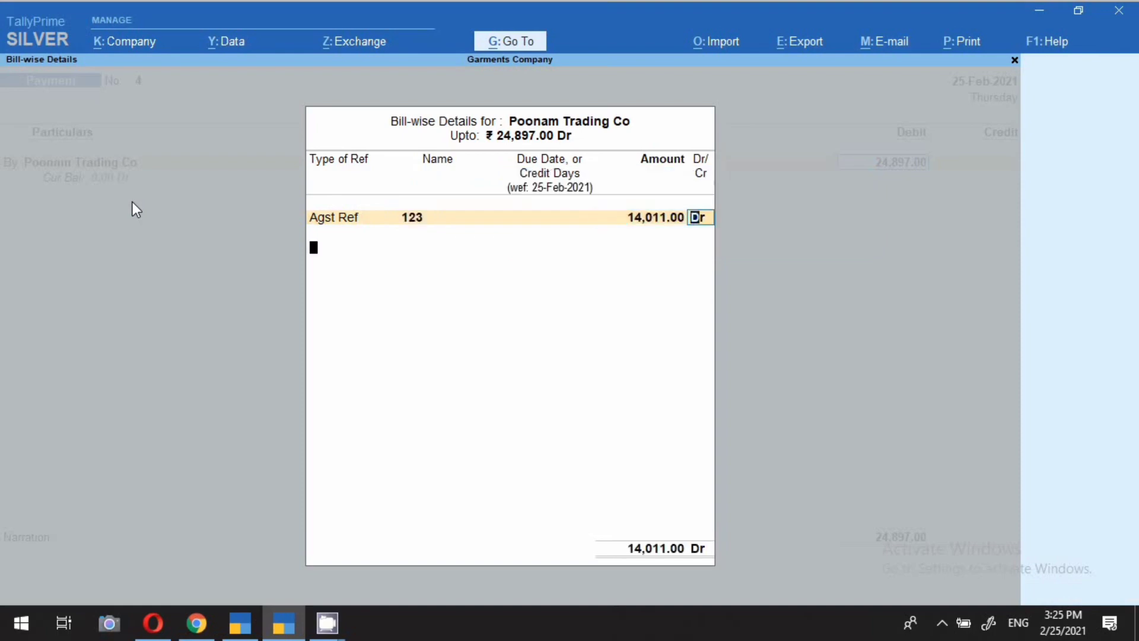
pyautogui.press('Return')
pyautogui.press('Return')
pyautogui.press('Return')
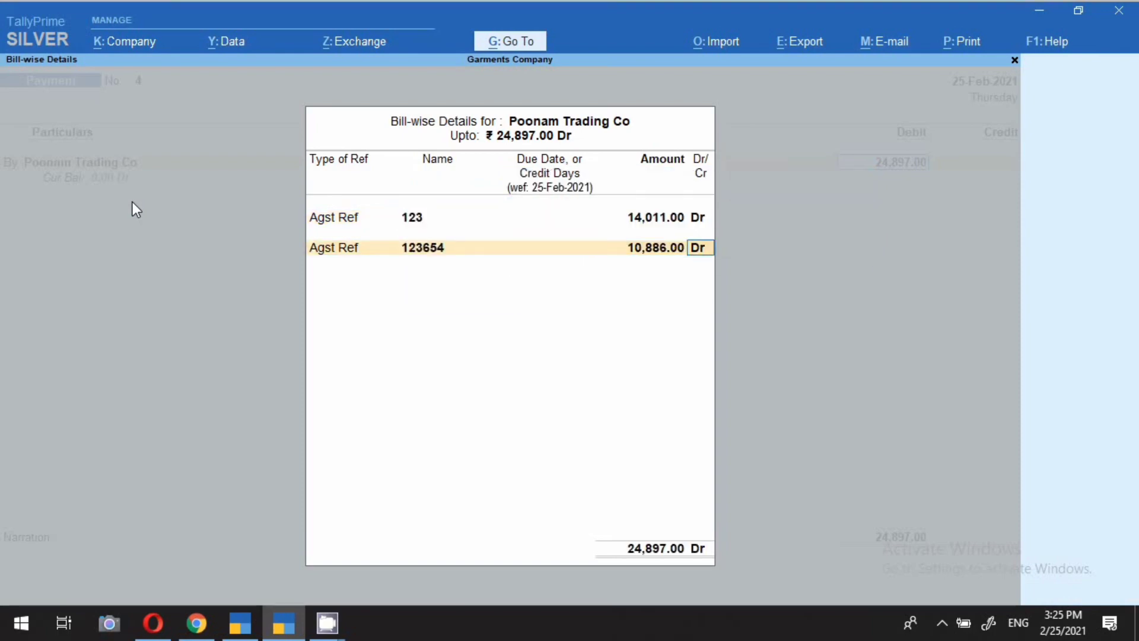
pyautogui.press('Return')
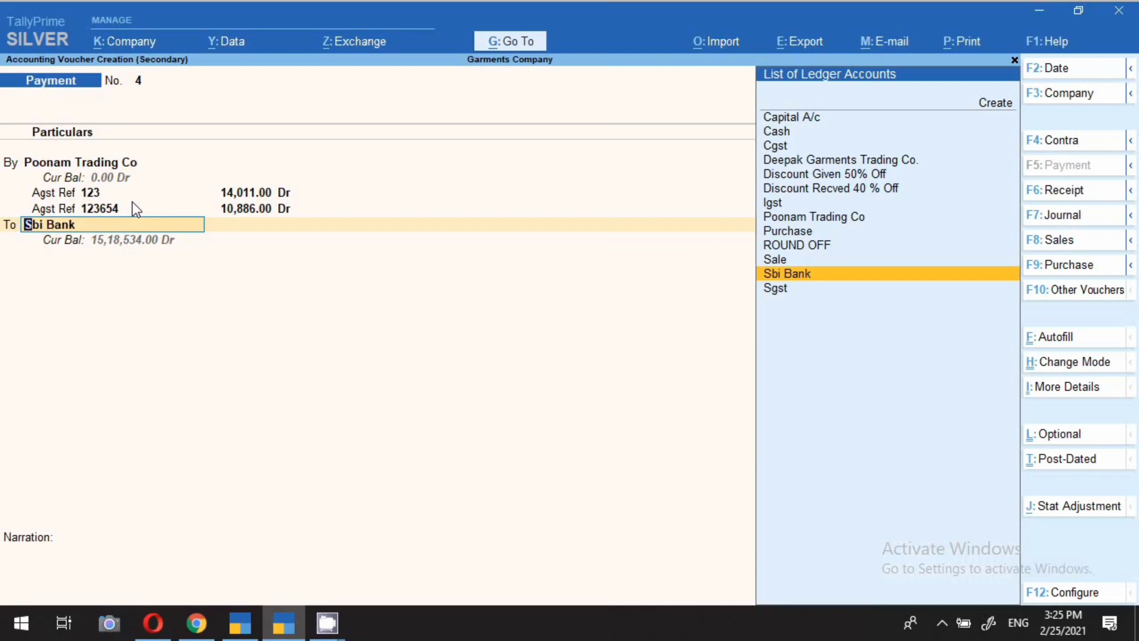
# Step: Credit Sbi Bank with 24,897 as an e-Fund Transfer dated 25-Feb-2021, bank Not Applicable, favouring Poonam Trading Co
pyautogui.press('Return')
pyautogui.press('Return')
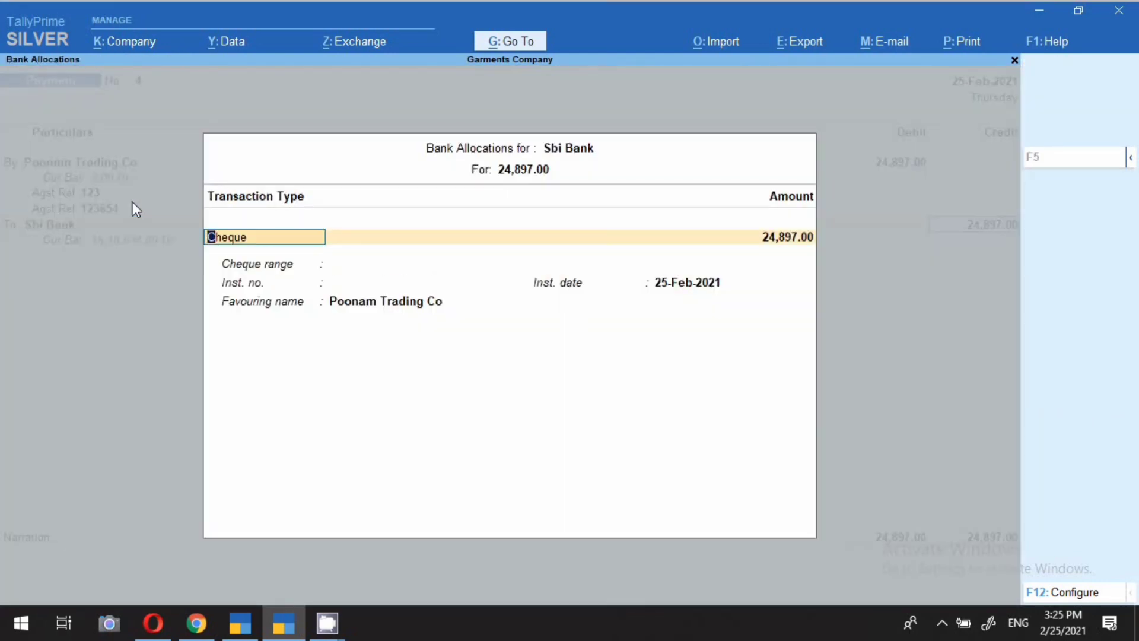
pyautogui.press('Return')
pyautogui.press('BackSpace')
pyautogui.press('Down')
pyautogui.press('Return')
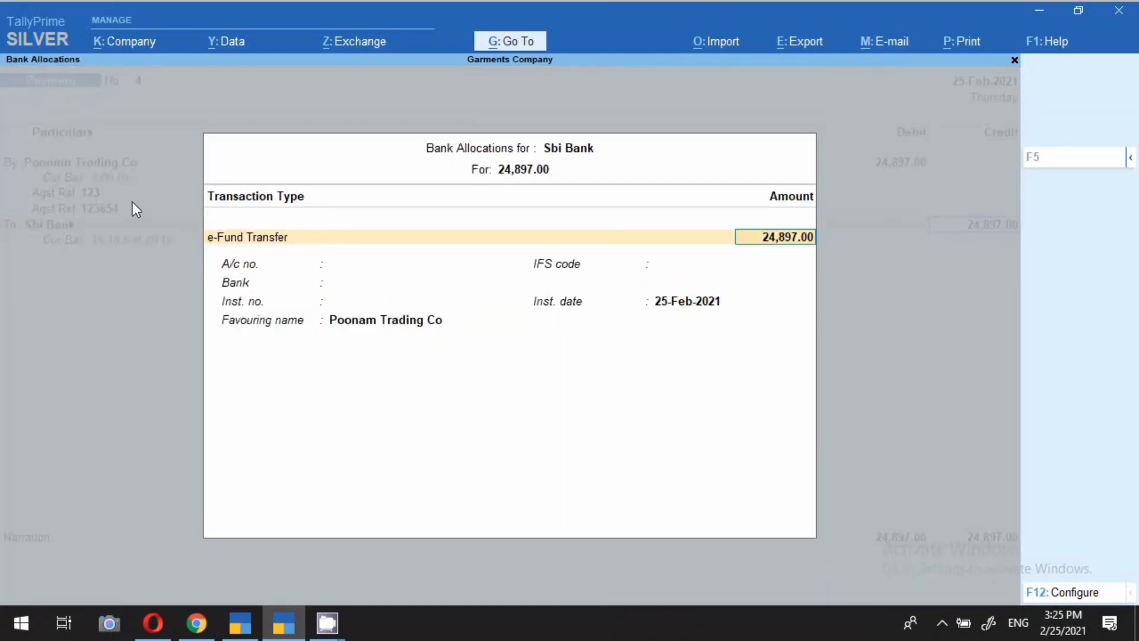
pyautogui.press('Return')
pyautogui.press('Return')
pyautogui.press('Return')
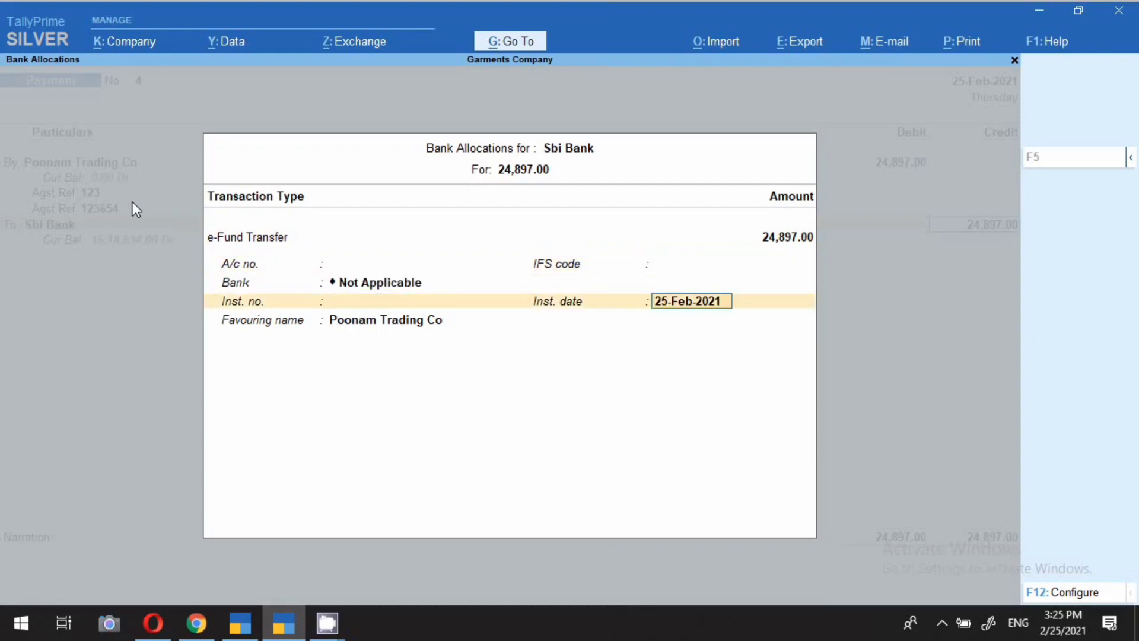
pyautogui.press('Return')
pyautogui.press('Return')
# Step: Add the narration "neft 24897 25.2.21" and save the payment voucher
pyautogui.write('neft')
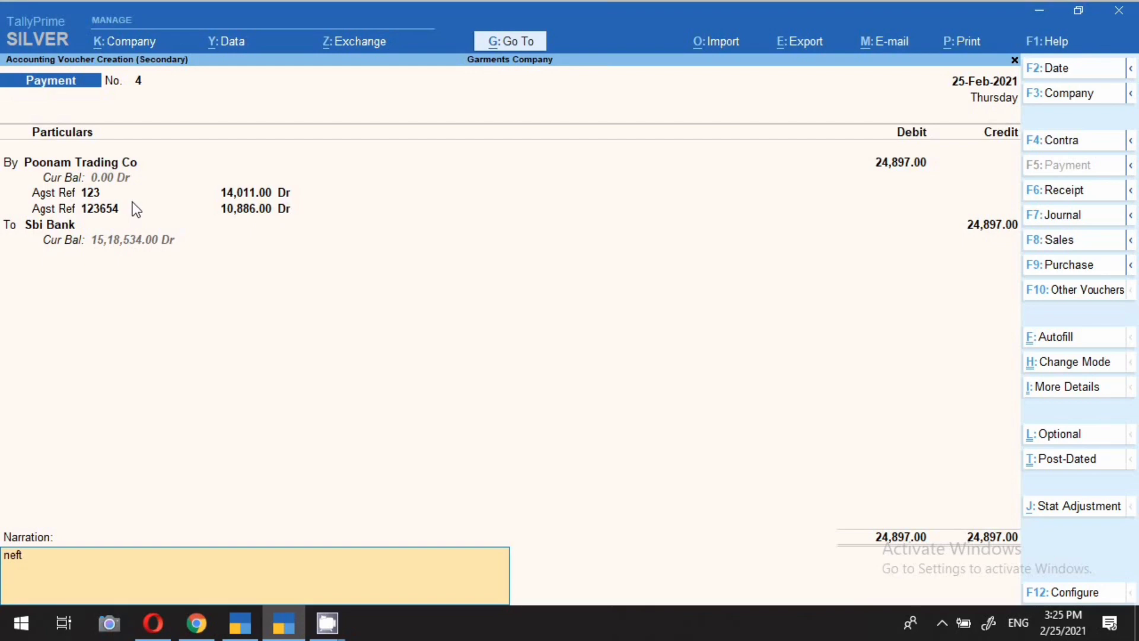
pyautogui.write(' 24897  25.2.21')
pyautogui.press('Return')
pyautogui.press('Return')
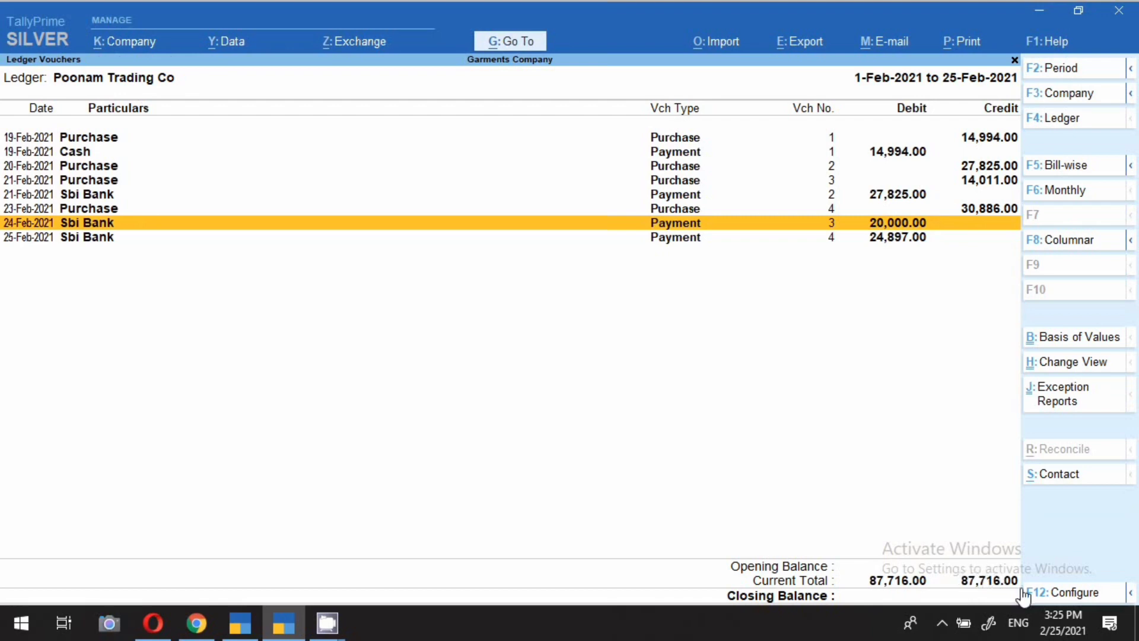
# Step: Check Poonam Trading Co's bill-wise outstanding, and Sundry Creditors under Current Liabilities in the Balance Sheet
pyautogui.click(1081, 171)
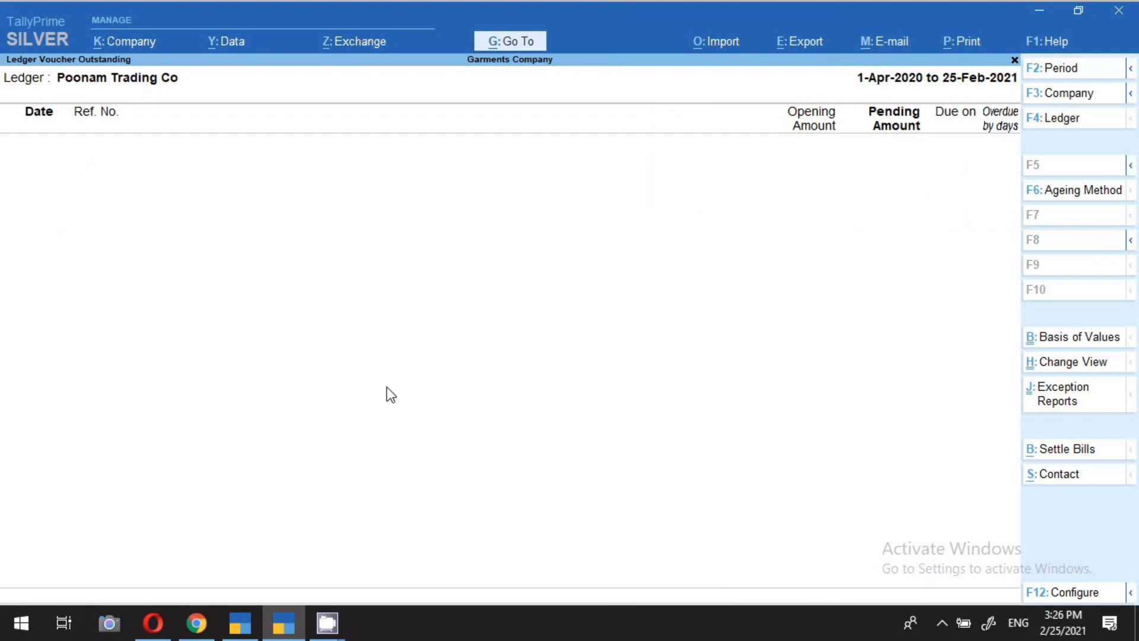
pyautogui.press('Escape')
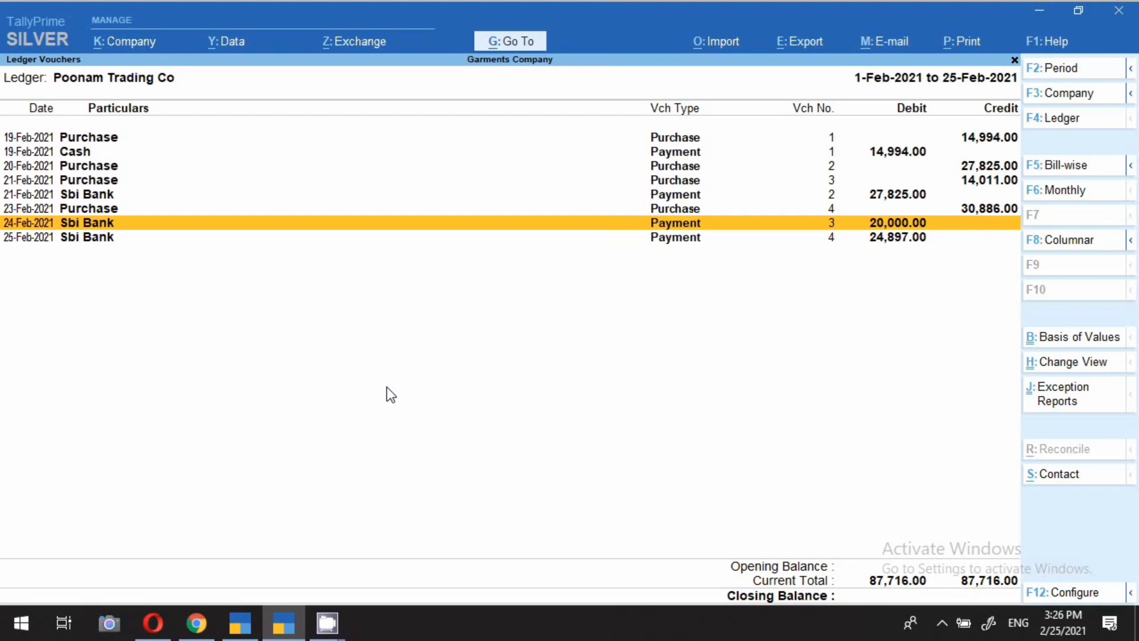
pyautogui.click(507, 46)
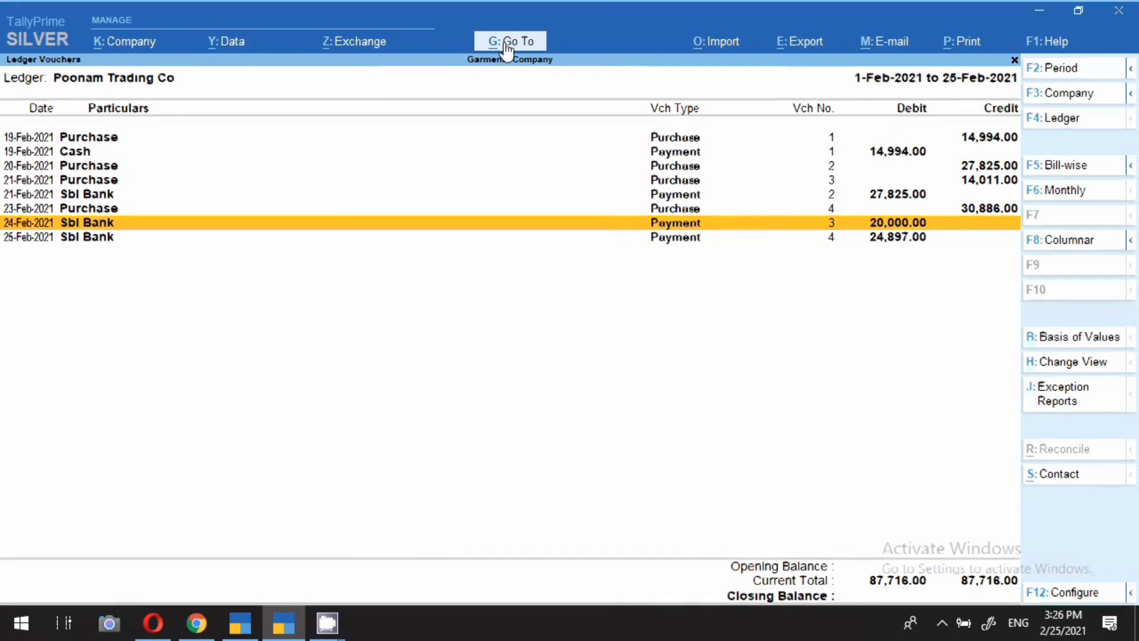
pyautogui.press('Return')
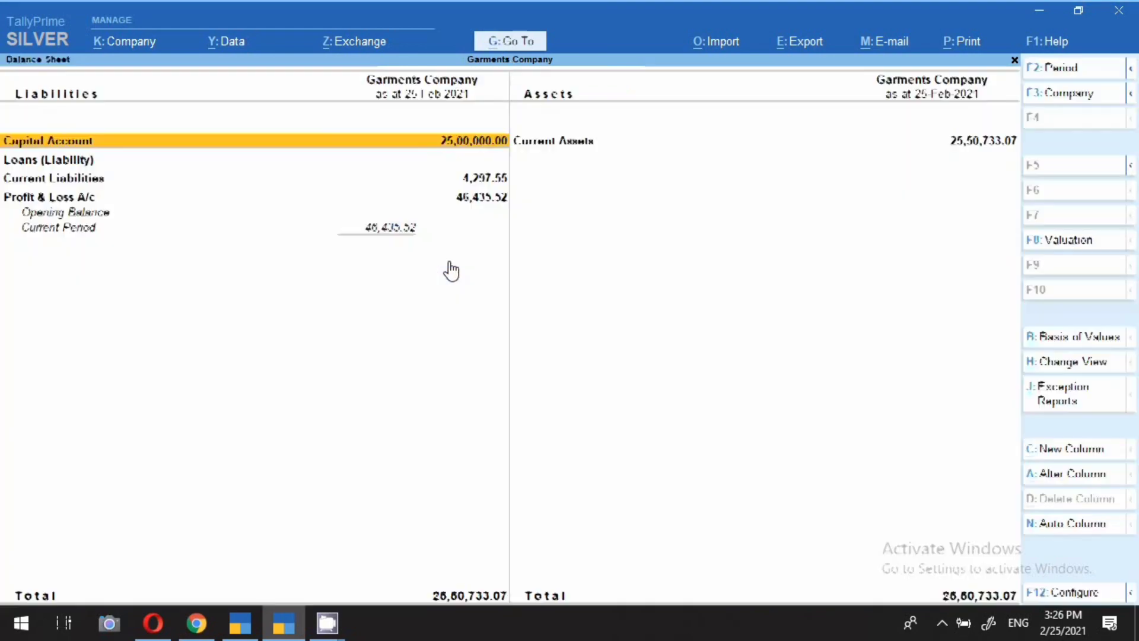
pyautogui.click(58, 179)
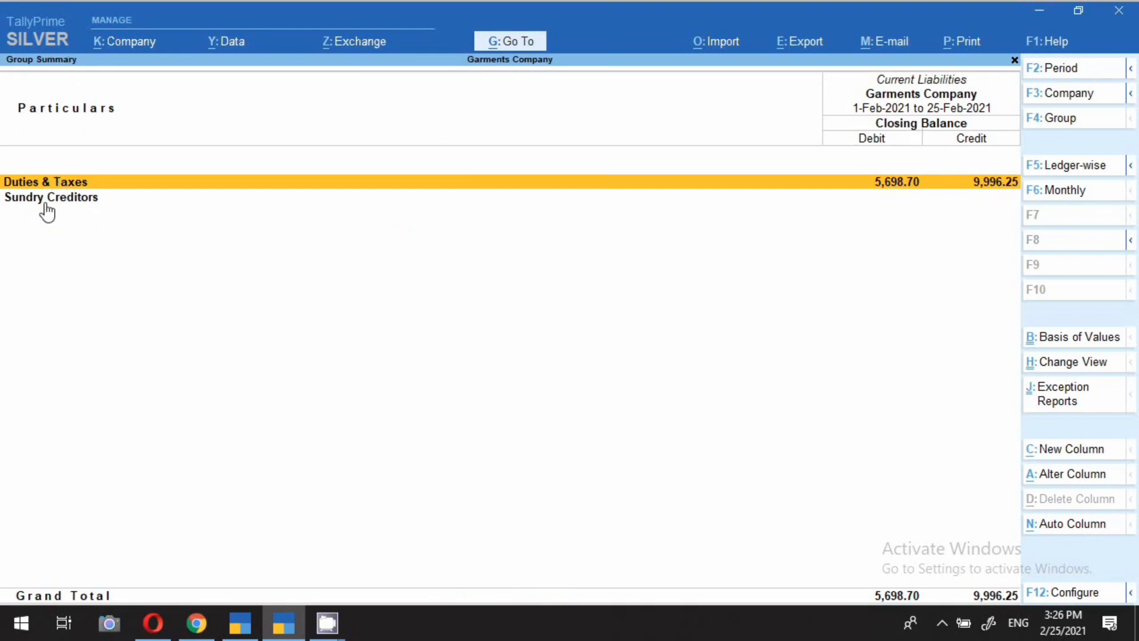
pyautogui.click(46, 203)
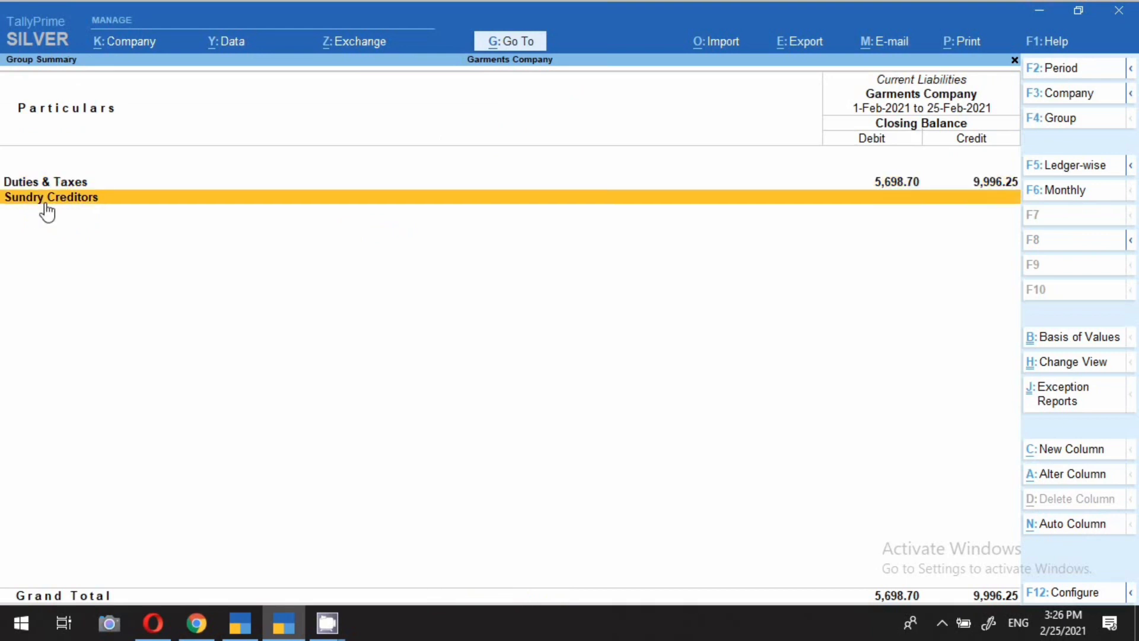
pyautogui.click(45, 203)
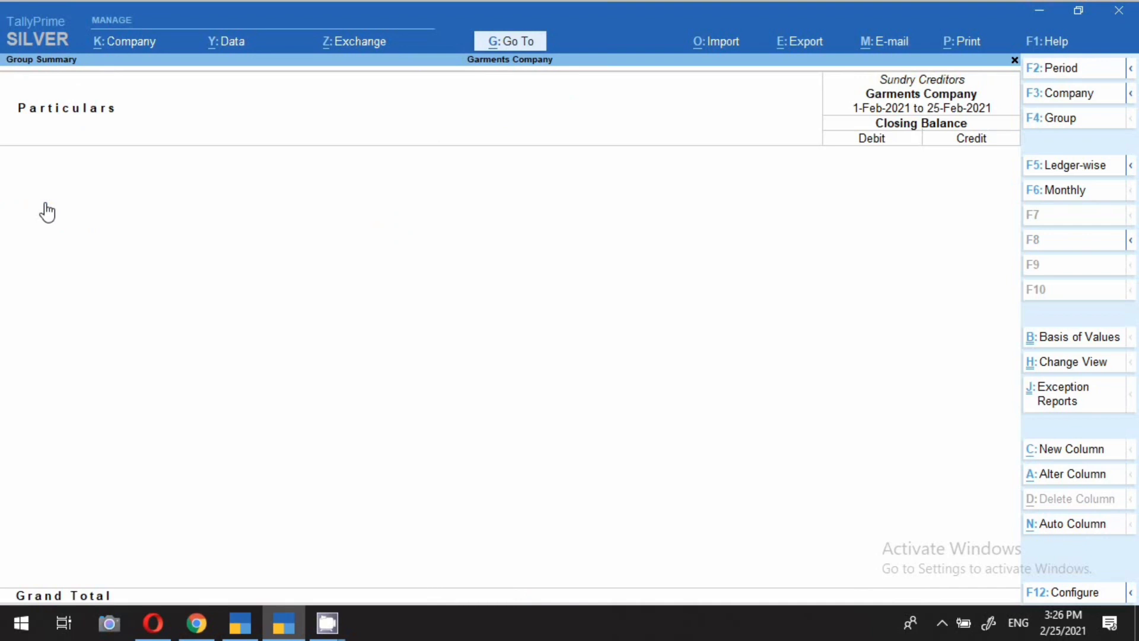
pyautogui.press('Escape')
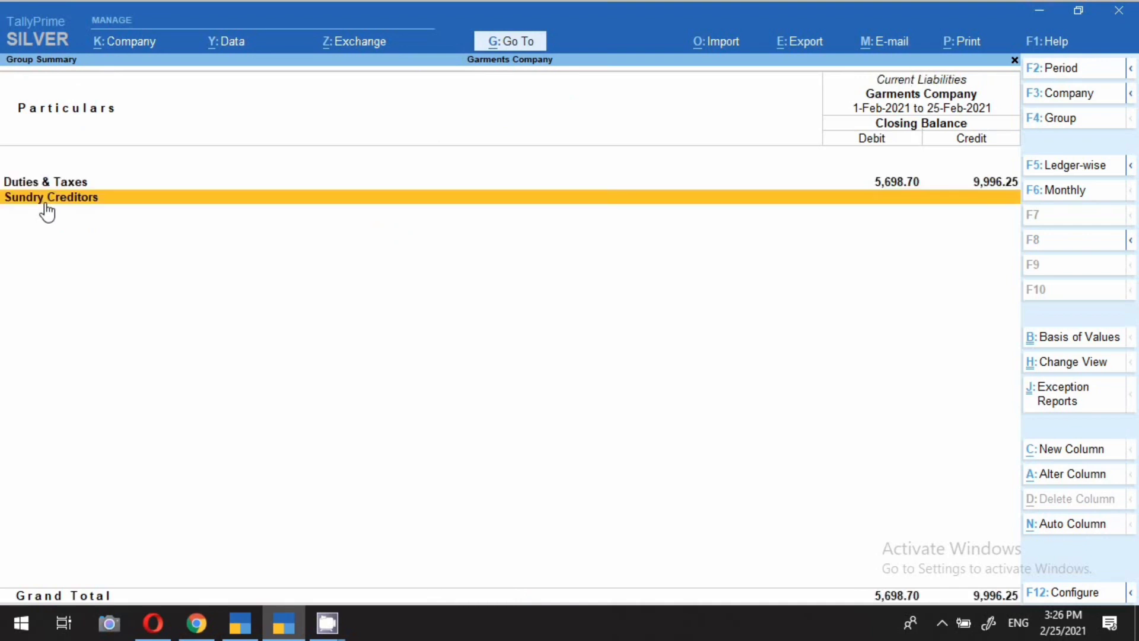
# Step: Check Sundry Debtors under Current Assets in the Balance Sheet, then return to Poonam Trading Co's ledger vouchers
pyautogui.press('Up')
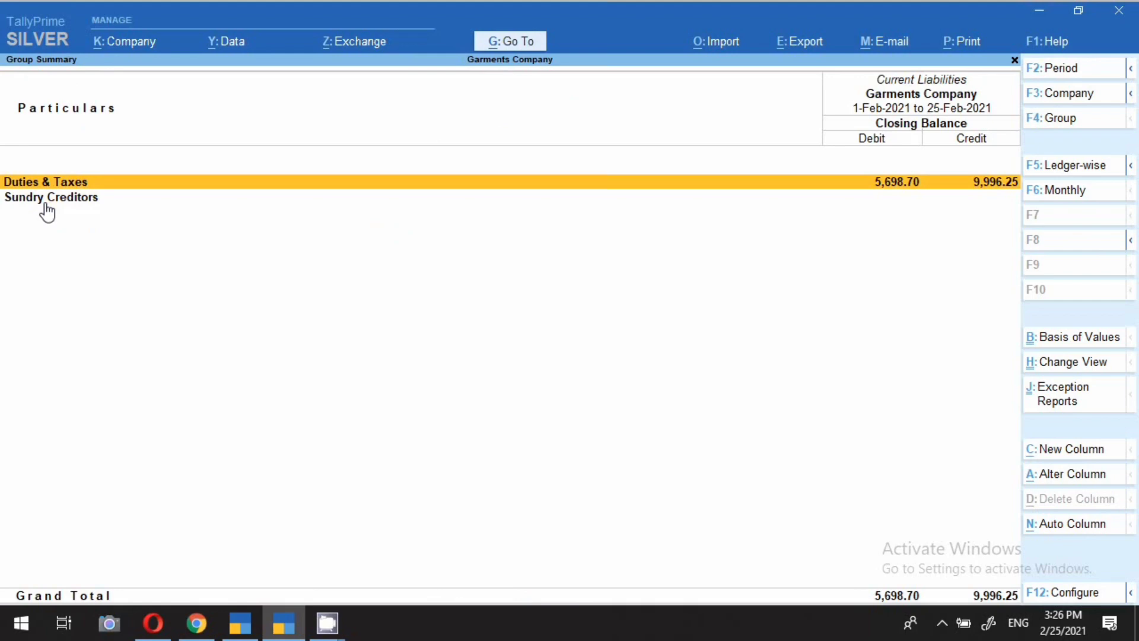
pyautogui.press('Escape')
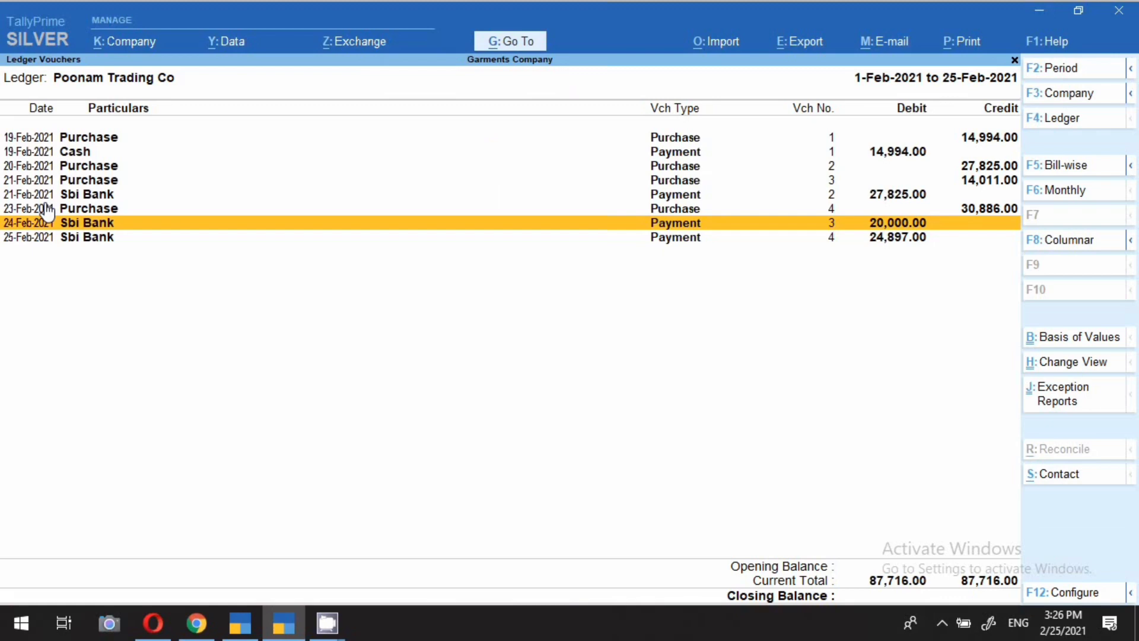
pyautogui.click(509, 43)
pyautogui.press('Return')
pyautogui.press('Down')
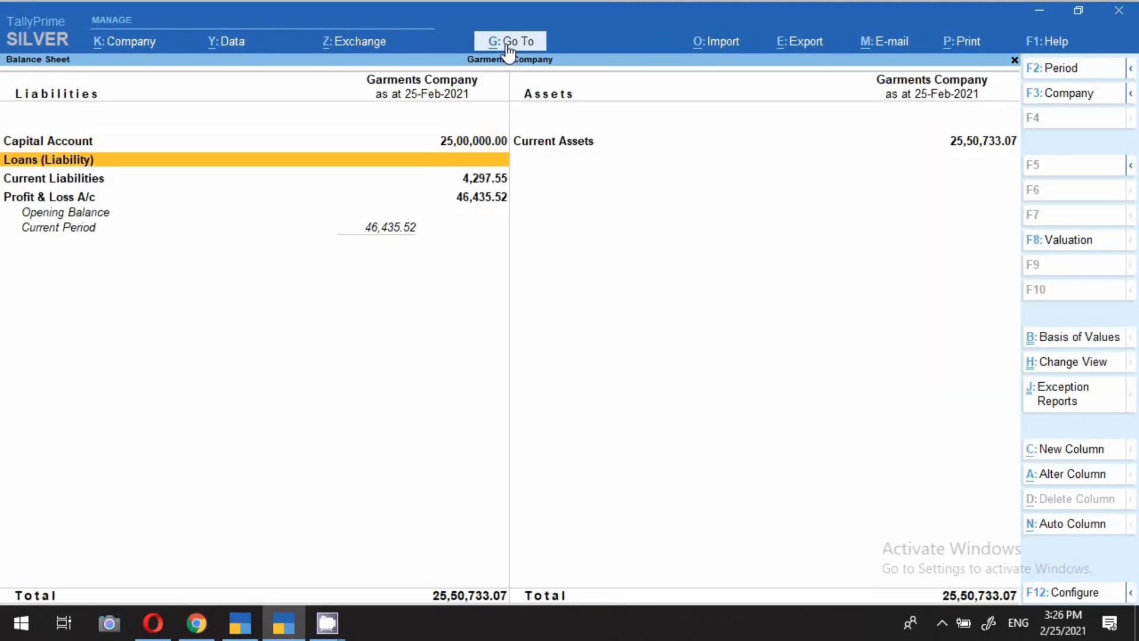
pyautogui.press('Right')
pyautogui.press('Return')
pyautogui.press('Down')
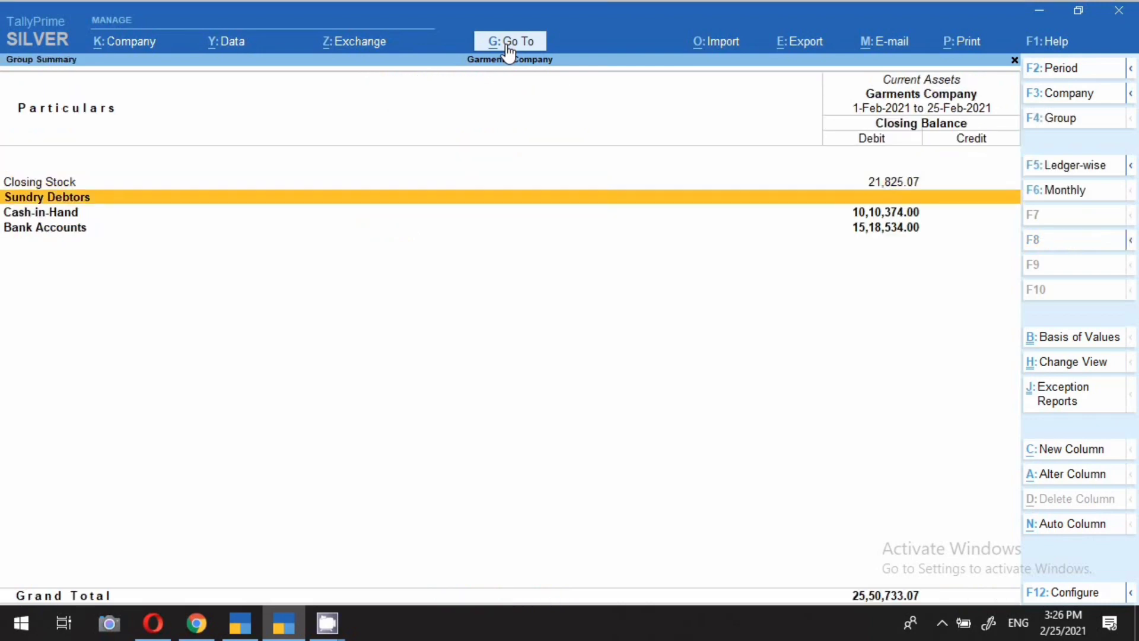
pyautogui.press('Return')
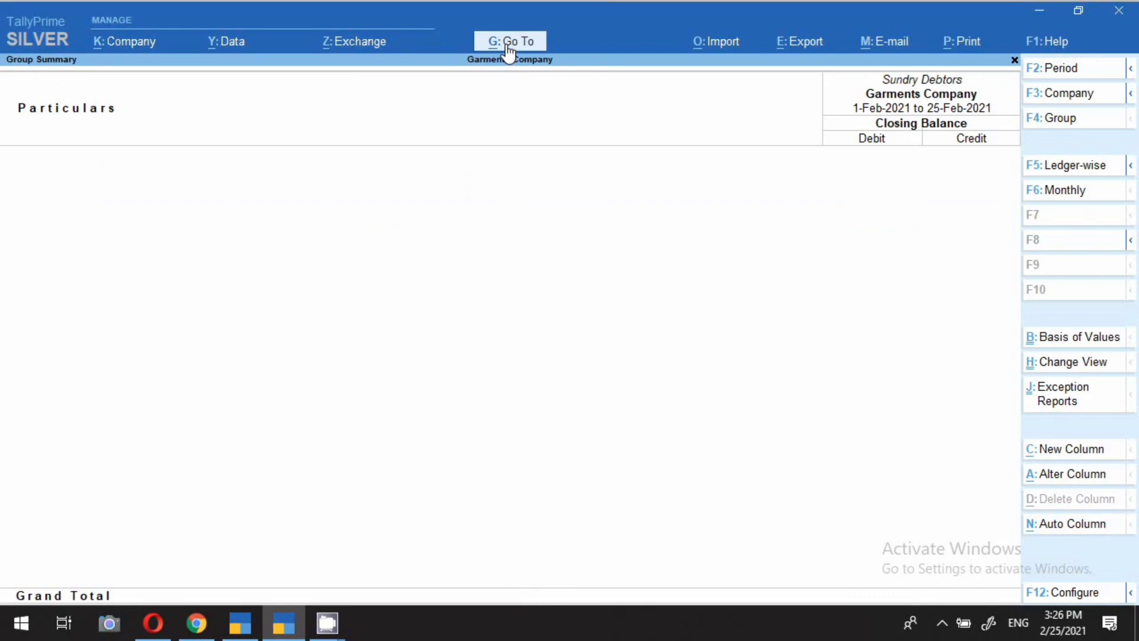
pyautogui.press('Escape')
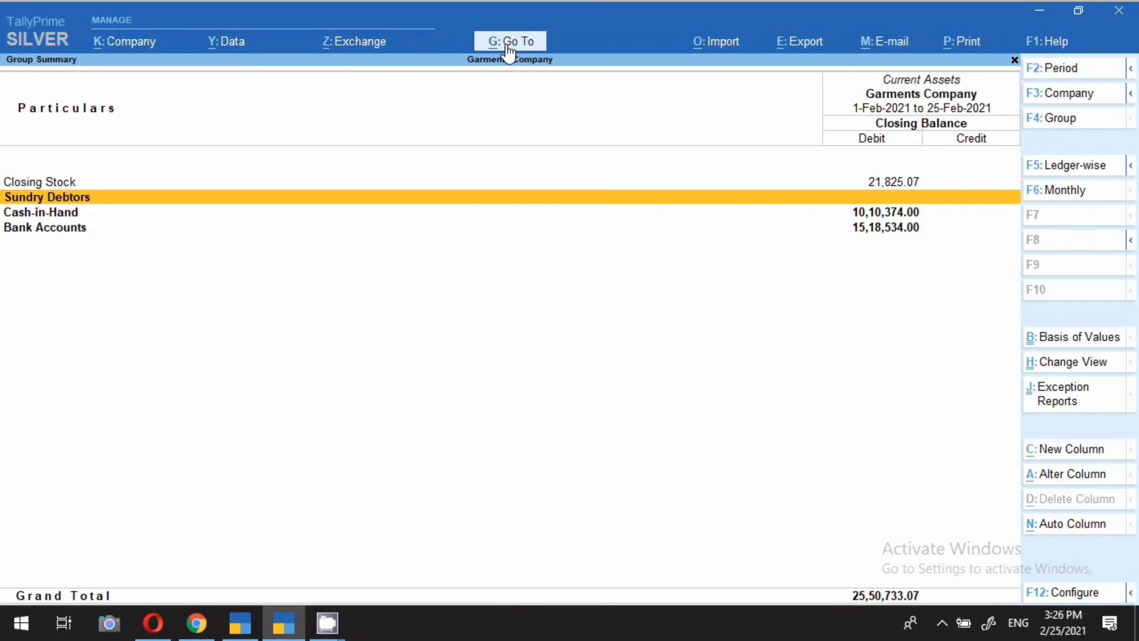
pyautogui.press('Escape')
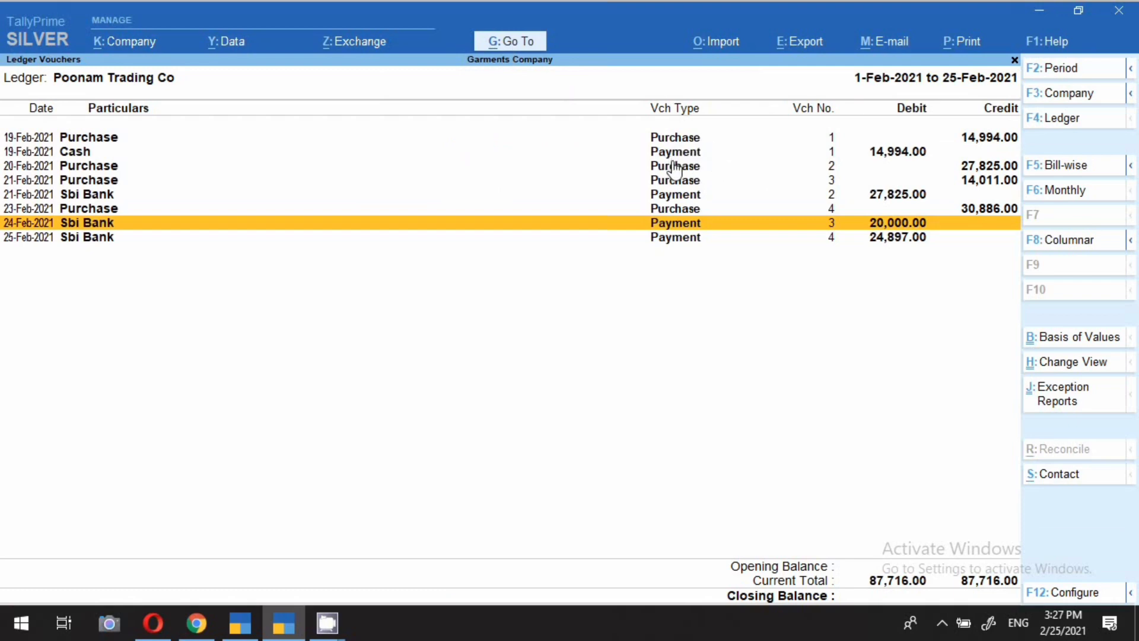
pyautogui.rightClick(960, 630)
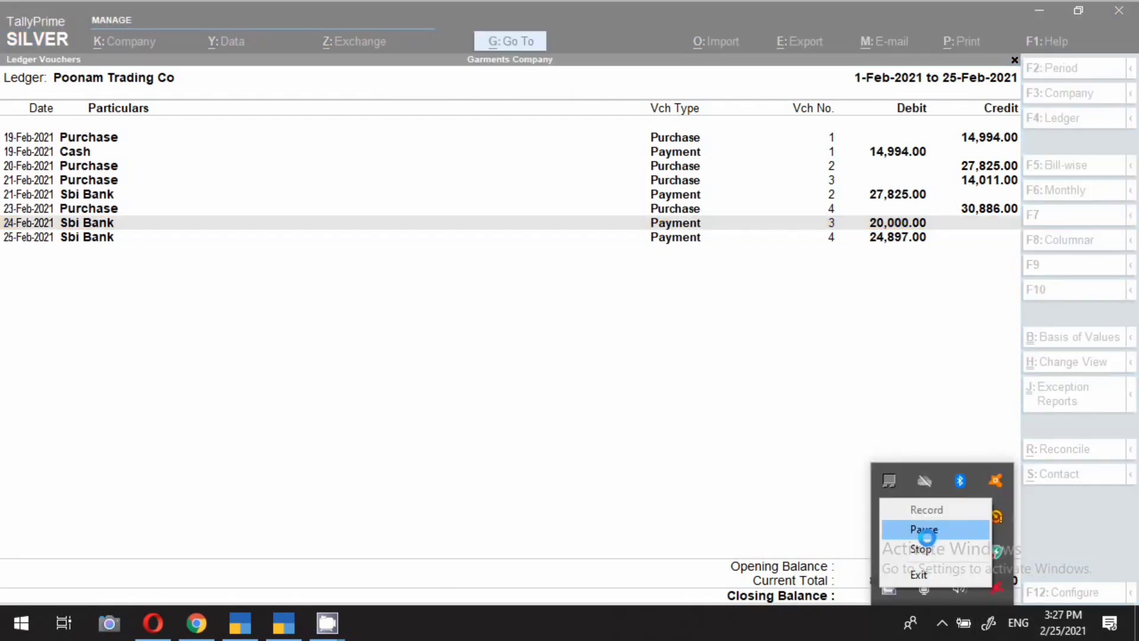